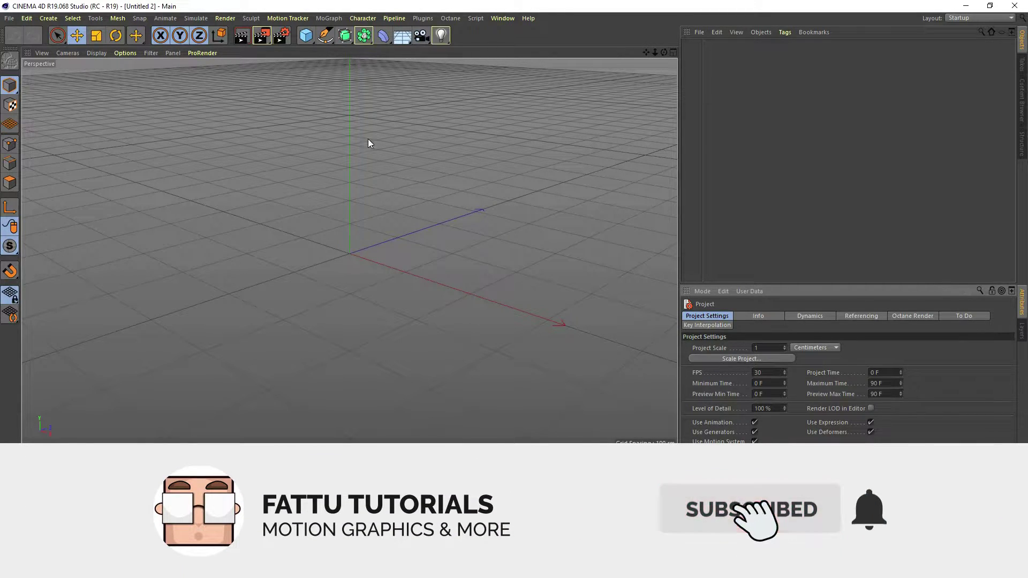
Add a text spline reading LOVE and set its alignment to Middle
left_click(325, 35)
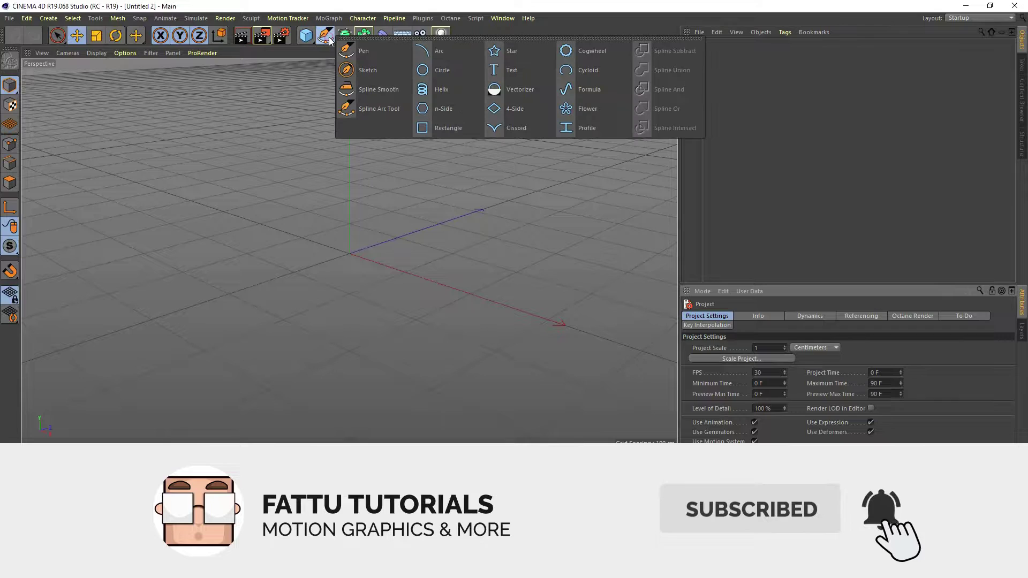
left_click(533, 69)
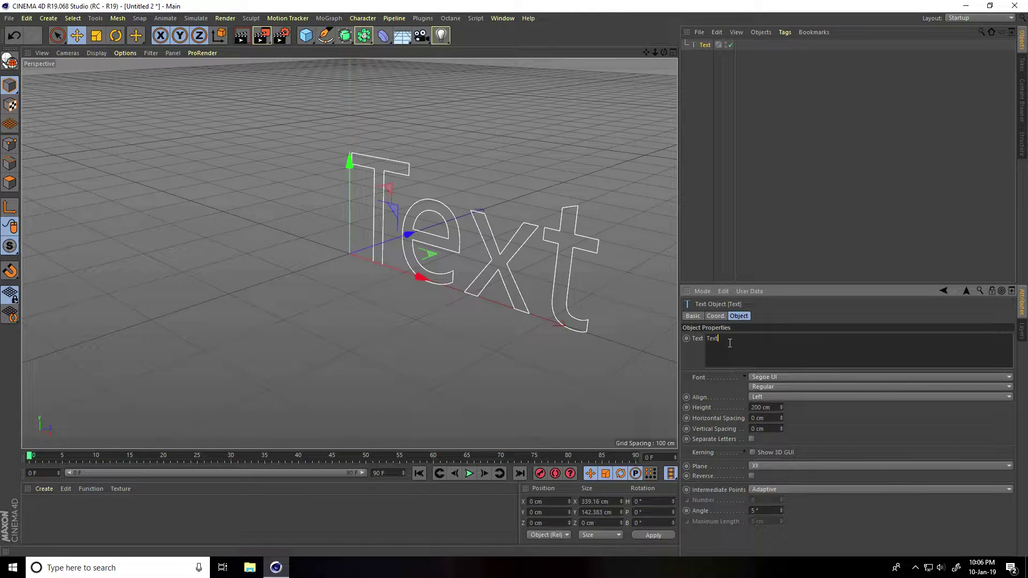
double_click(711, 338)
type("LOVE")
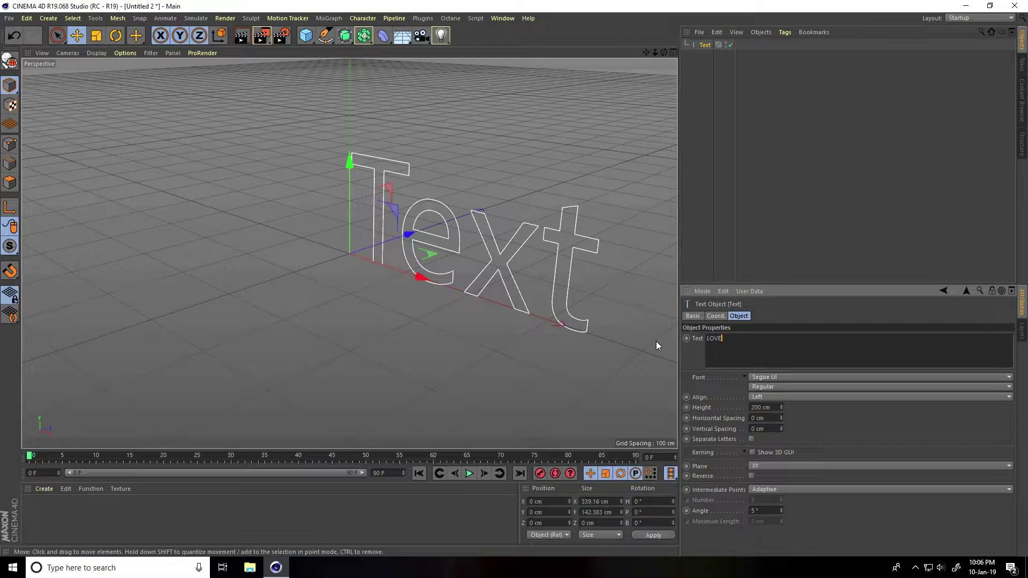
left_click(756, 396)
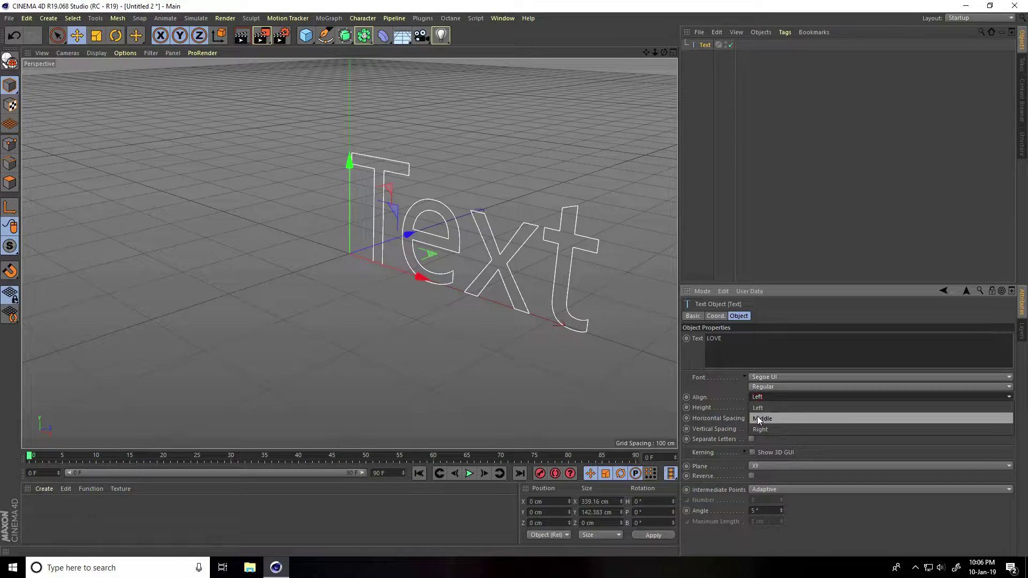
left_click(757, 416)
Change the font of the LOVE text spline to Bellerose
left_click(764, 377)
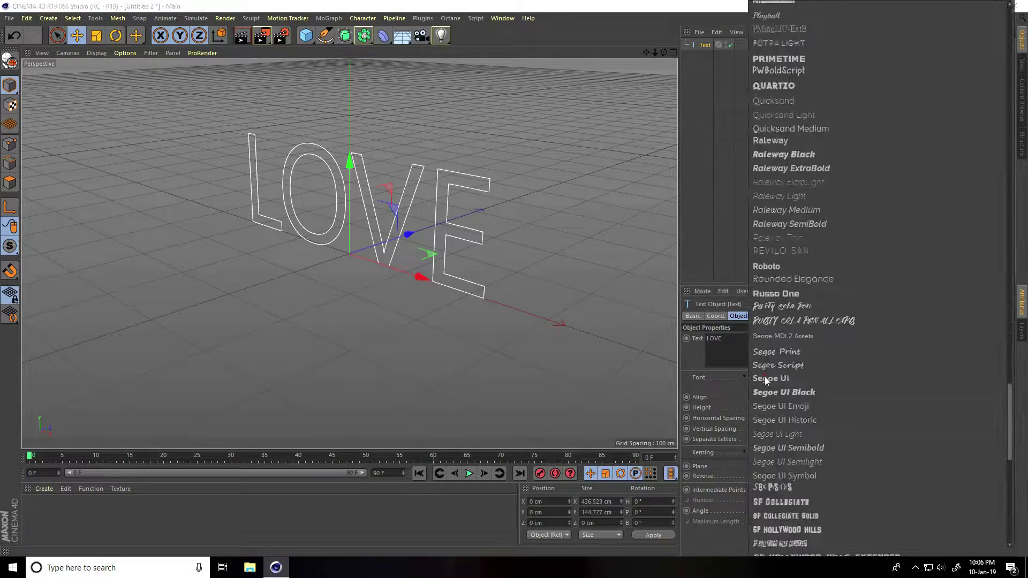
left_click(765, 377)
left_click(765, 377)
scroll(793, 416, "up", 20)
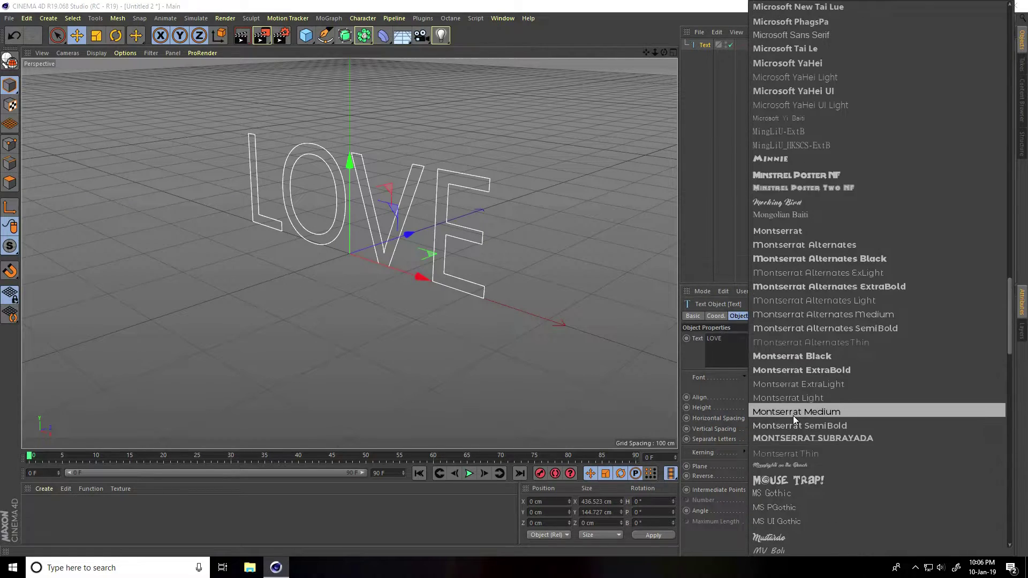
scroll(798, 421, "up", 13)
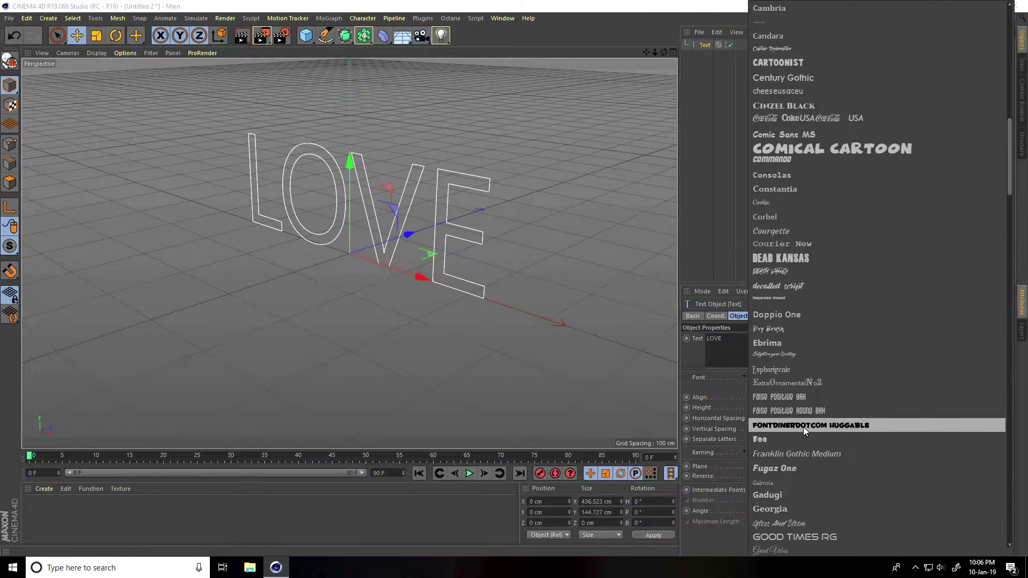
scroll(804, 426, "up", 2)
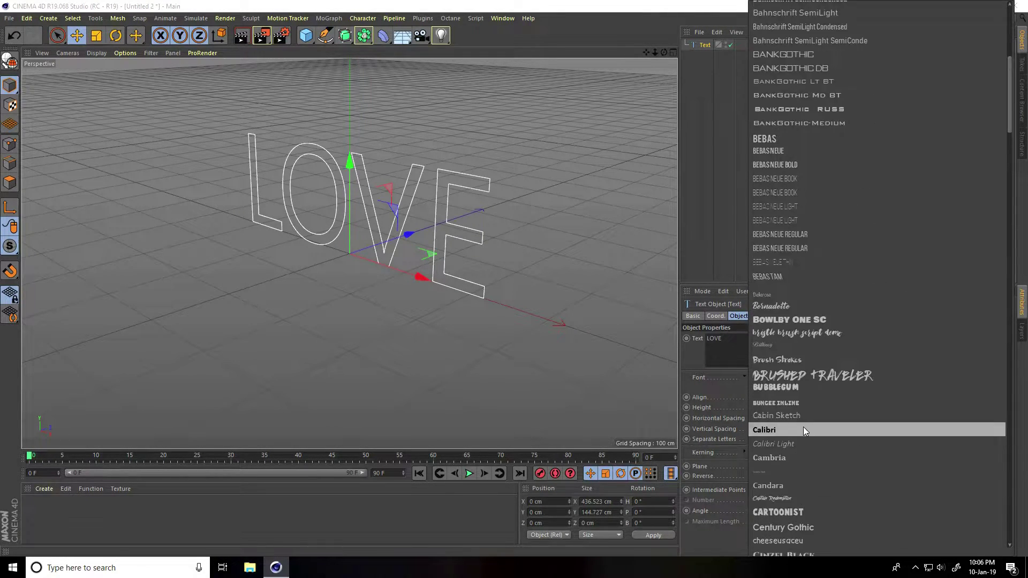
left_click(771, 294)
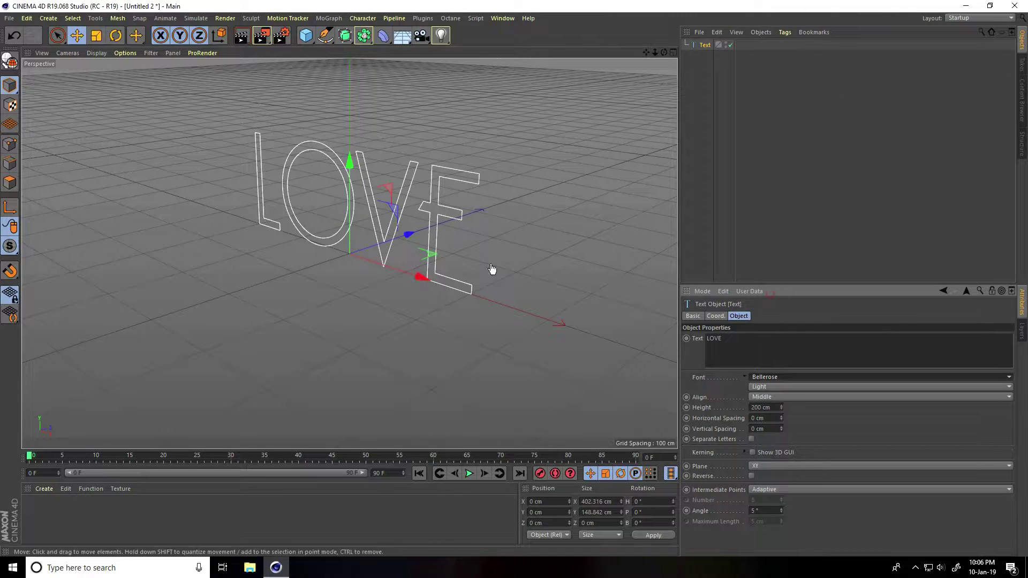
Add a rectangle spline with a width of 3 cm and a height of 10 cm
scroll(364, 139, "up", 4)
left_click_drag(380, 167, 427, 175, "alt")
left_click(325, 36)
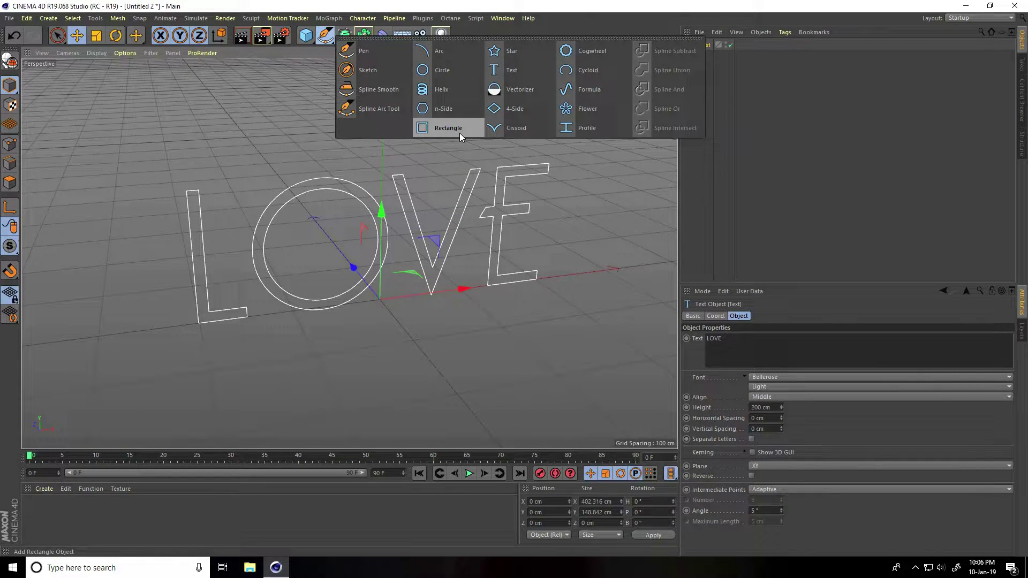
left_click(449, 127)
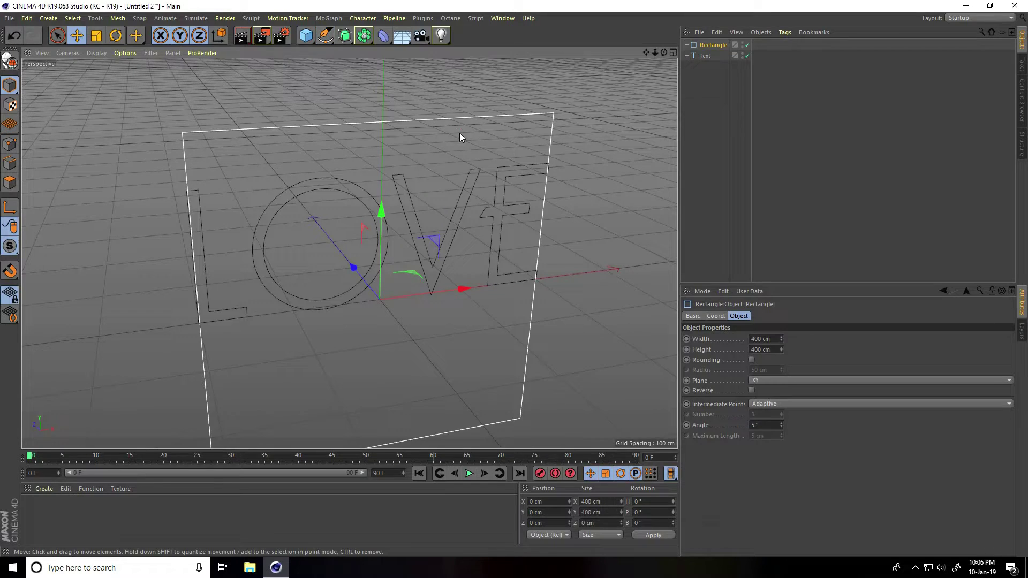
left_click(769, 338)
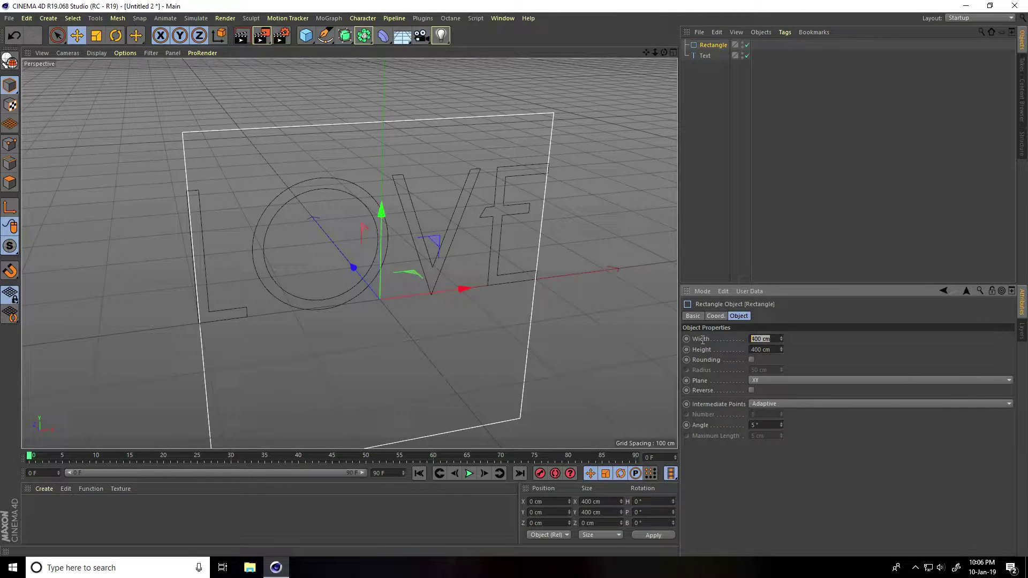
type("3")
key("Tab")
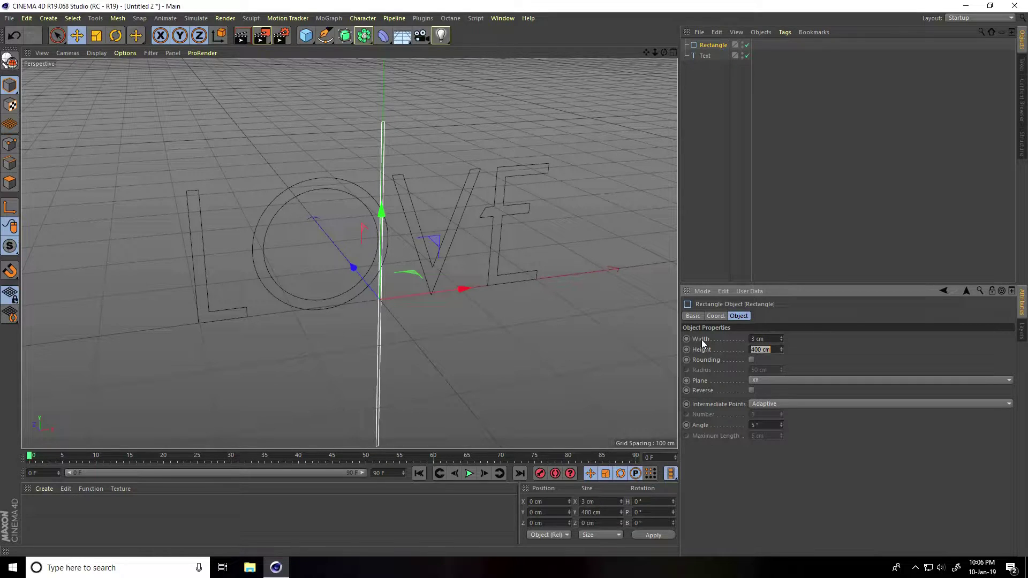
type("10")
key("Return")
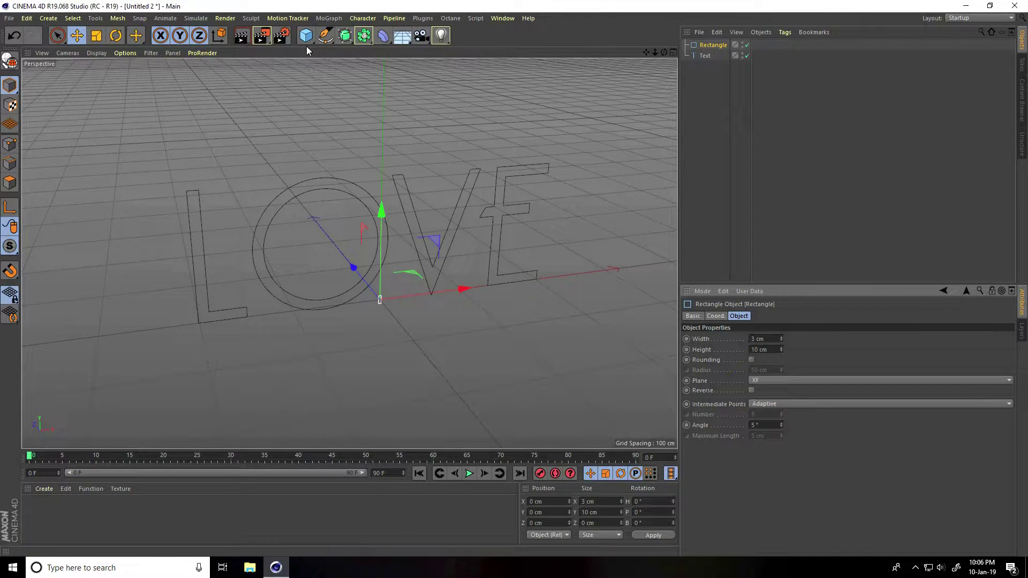
Add a Sweep generator and place the rectangle and text splines inside it as children, with the rectangle first
left_click_drag(307, 40, 267, 98)
left_click_drag(348, 40, 385, 88)
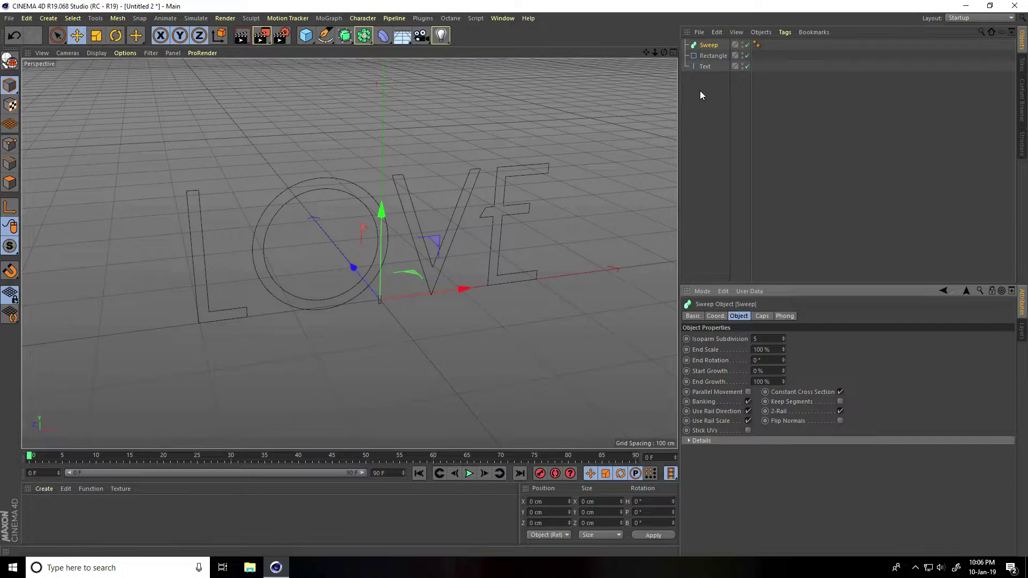
left_click_drag(700, 91, 712, 46)
Enable rounding on the sweep's rectangle profile and set its radius to 0.5 cm
scroll(379, 236, "up", 3)
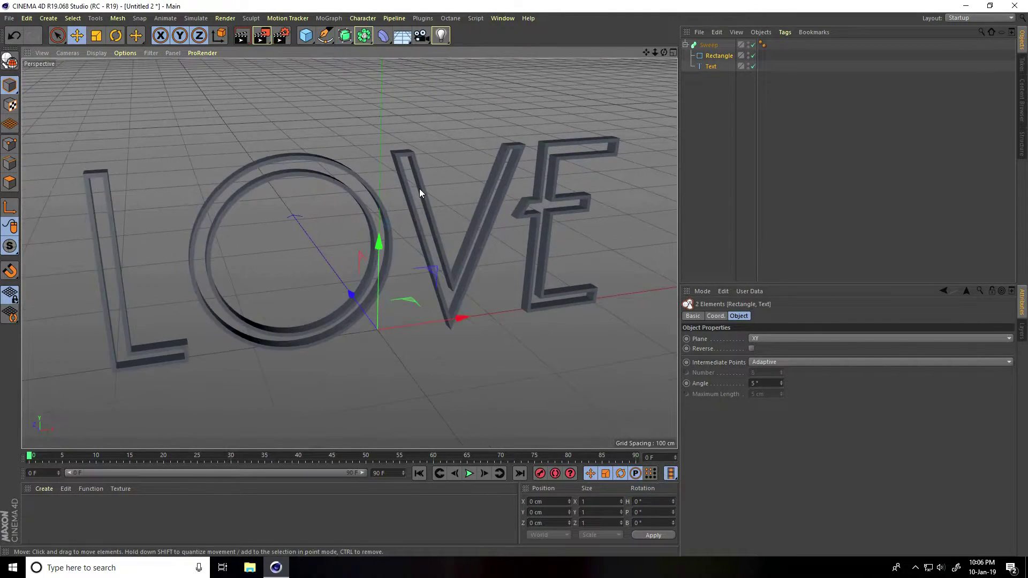
right_click_drag(417, 209, 445, 179, "alt")
left_click_drag(403, 220, 433, 192, "alt")
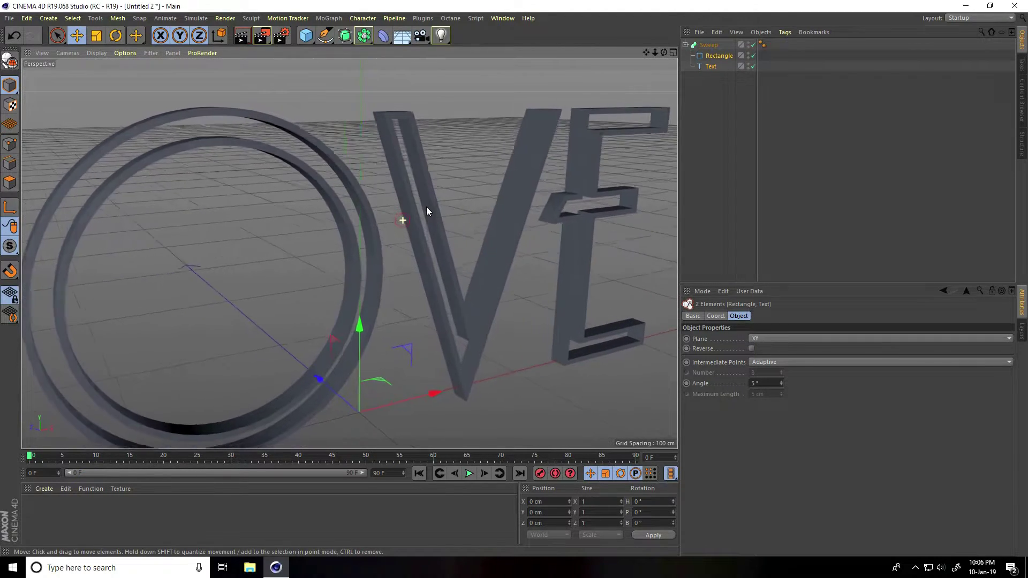
left_click(711, 57)
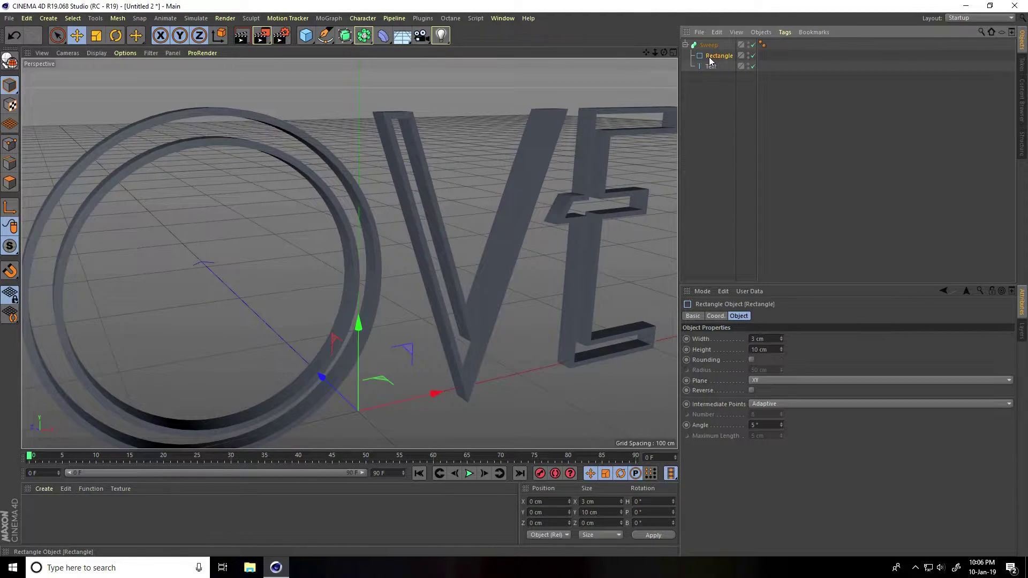
left_click(752, 360)
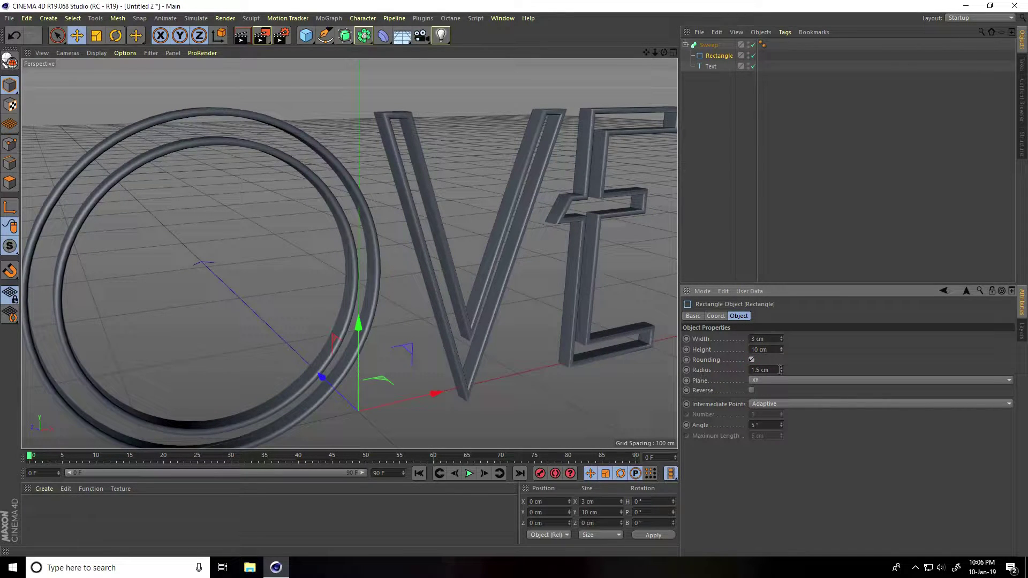
left_click(774, 369)
type("0.5")
key("Return")
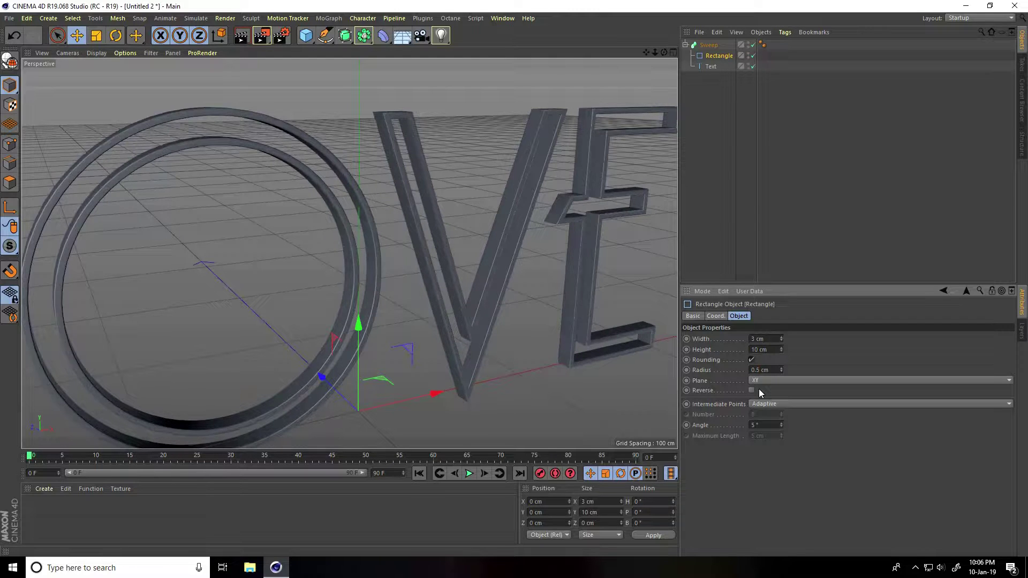
Collapse the sweep's hierarchy and rename the sweep object LOVE FRONT
scroll(429, 209, "up", 3)
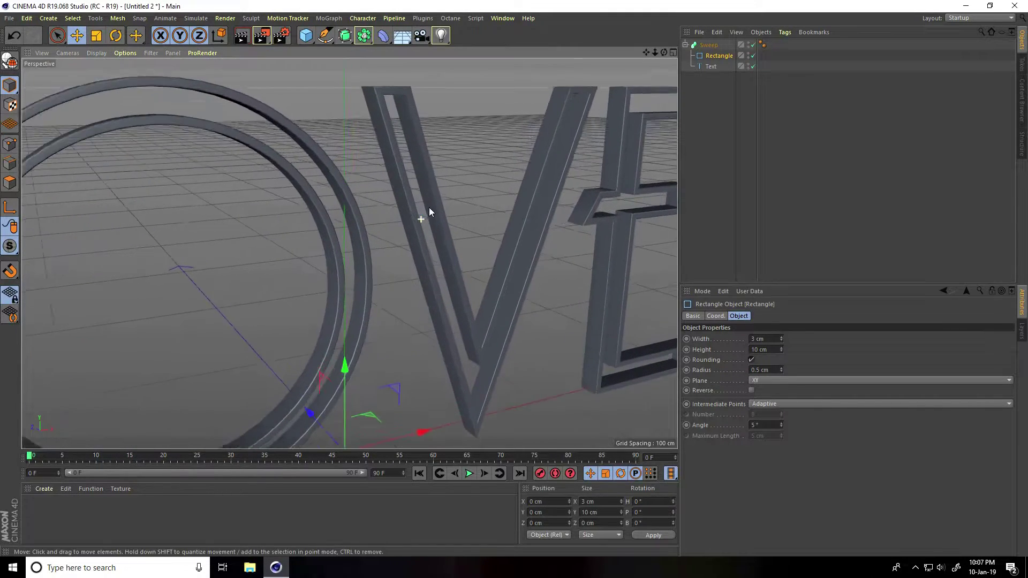
mouse_move(424, 219)
left_mouse_down("alt")
mouse_move(482, 212)
mouse_move(399, 228)
mouse_move(402, 269)
left_mouse_up("alt")
scroll(438, 232, "down", 4)
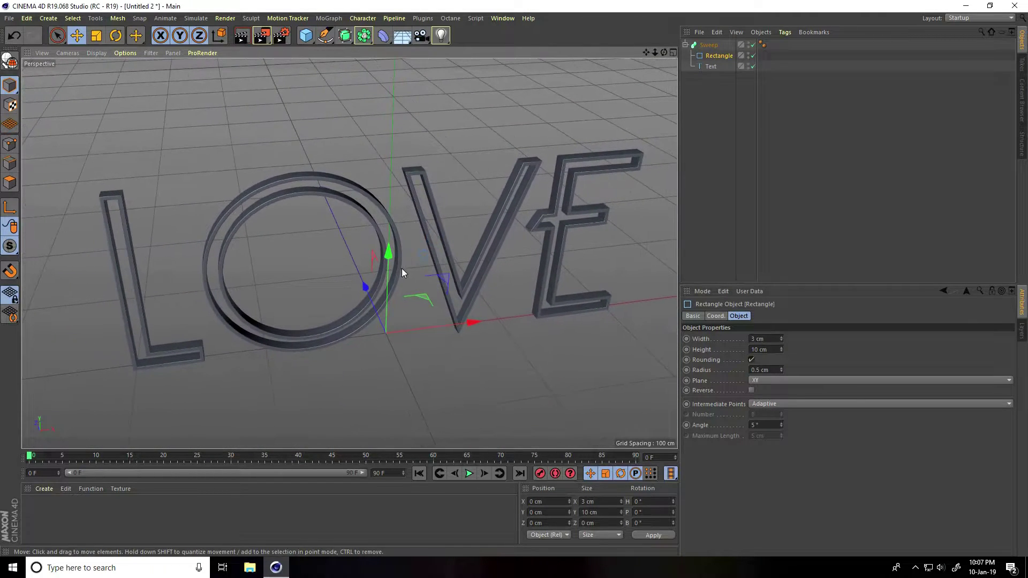
left_click(686, 45)
double_click(710, 46)
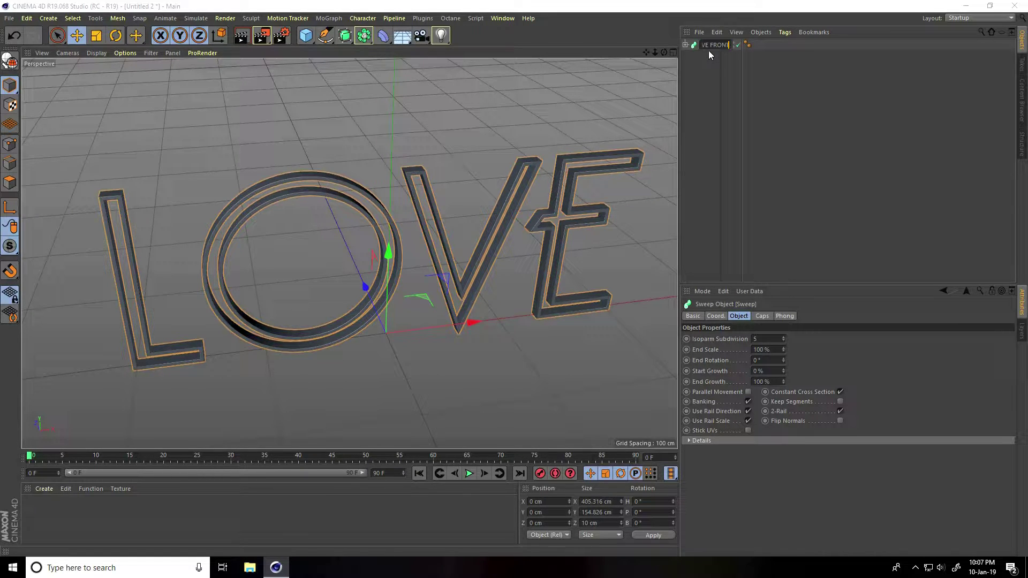
key("Return")
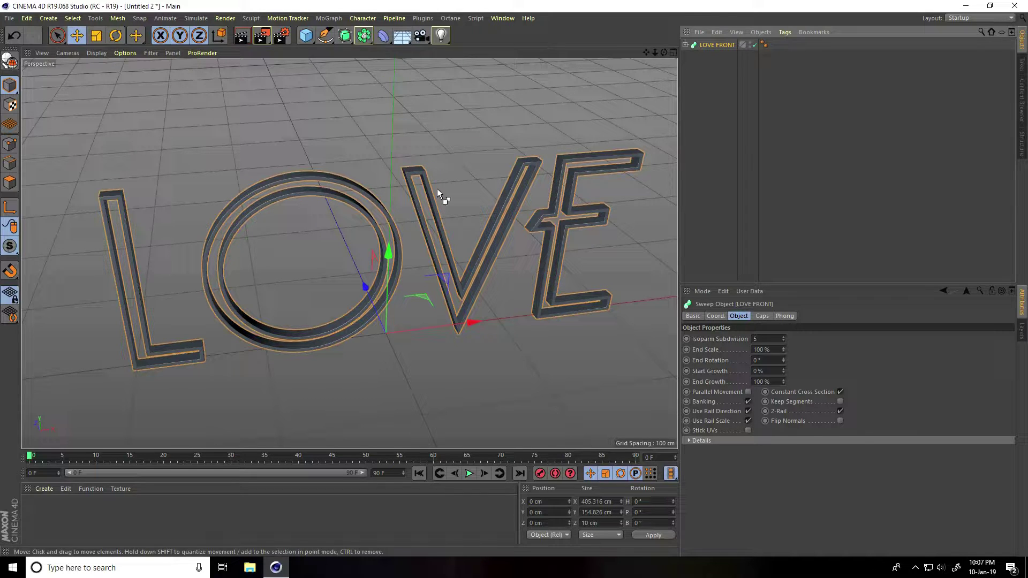
Duplicate the LOVE FRONT sweep and move the copy back along Z to about 18 cm
key("ctrl+c")
key("ctrl+v")
left_click_drag(349, 253, 197, 276, "alt")
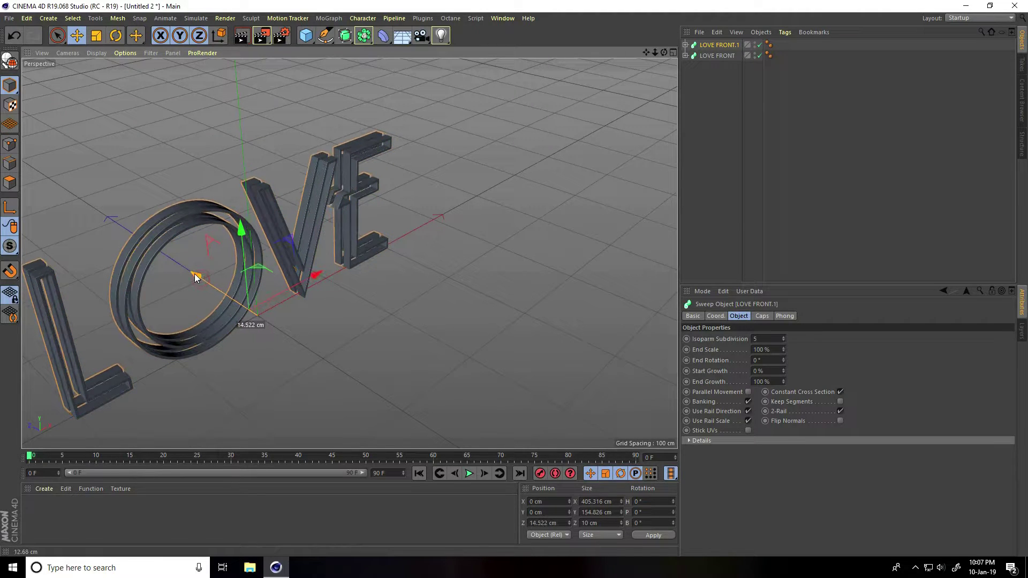
left_click(672, 52)
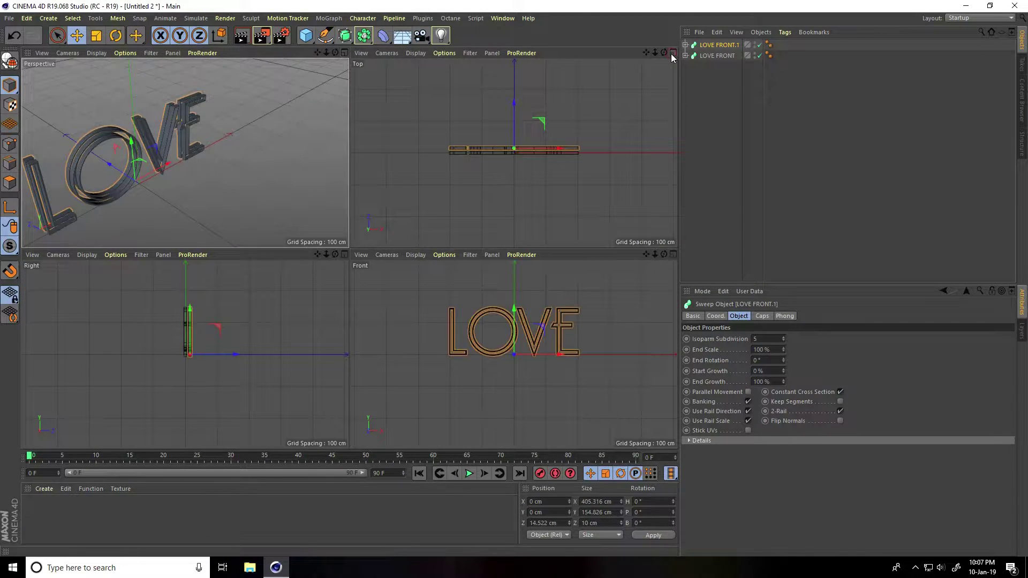
middle_click(397, 246)
scroll(340, 229, "up", 3)
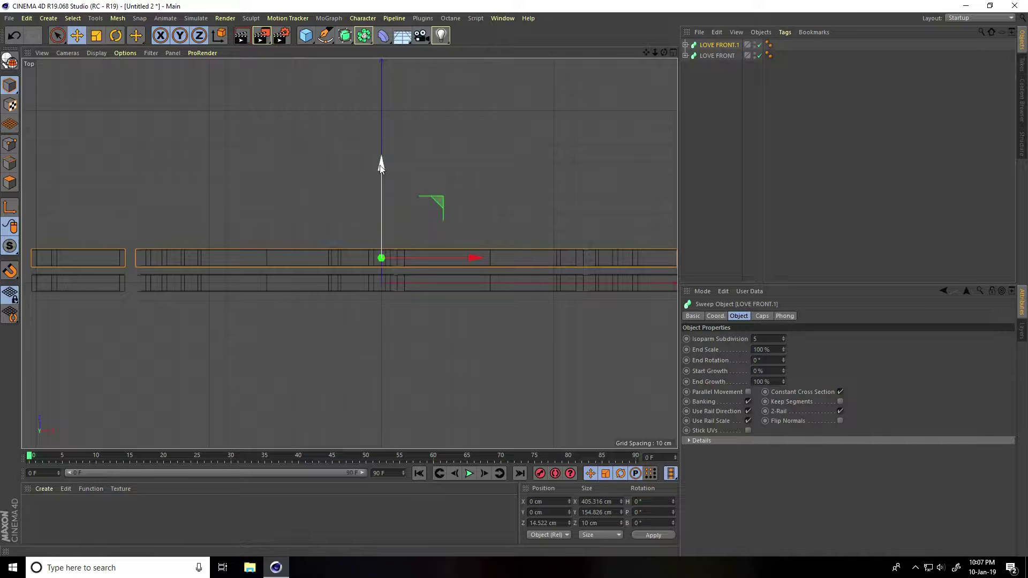
left_click_drag(381, 165, 380, 159)
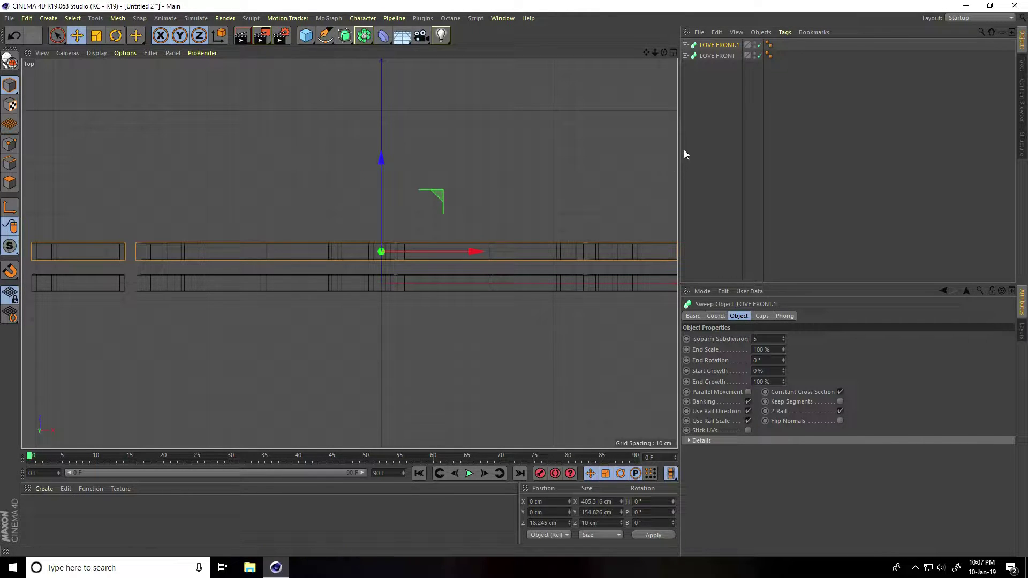
Expand the duplicated sweep's hierarchy and rename the copy LOVE MIDD
left_click(685, 45)
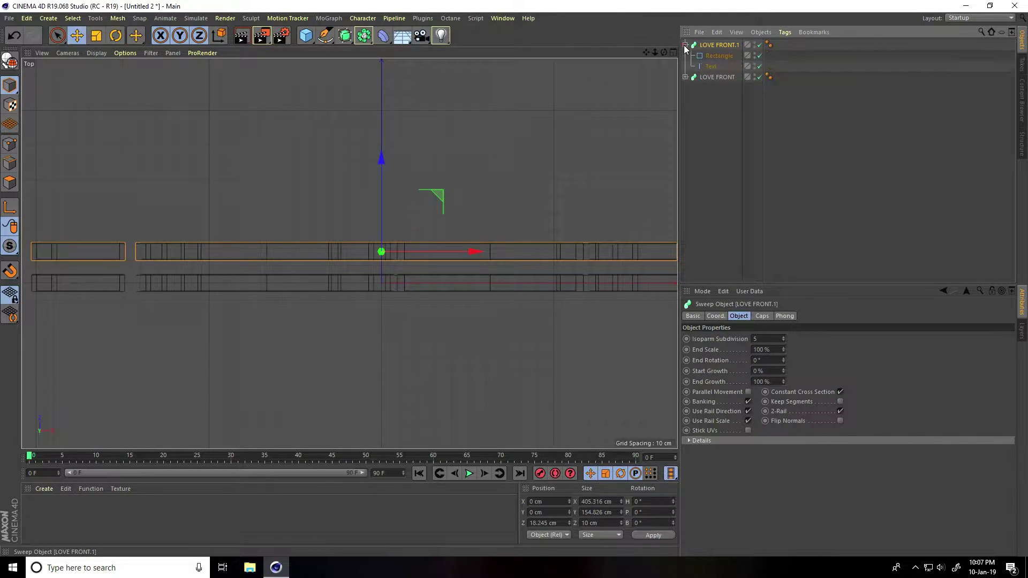
double_click(730, 44)
key("BackSpace")
key("BackSpace")
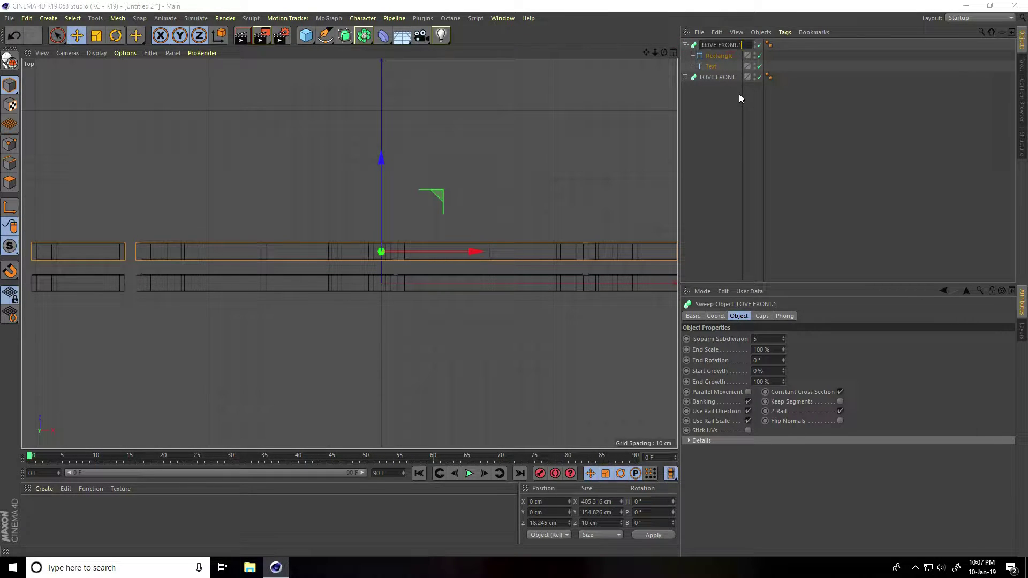
key("BackSpace")
key("BackSpace")
key("BackSpace")
key("BackSpace")
key("BackSpace")
type("MIDD")
key("Return")
Set the rectangle profile of LOVE MIDD to a width of 5 cm and a height of 20 cm
left_click(720, 57)
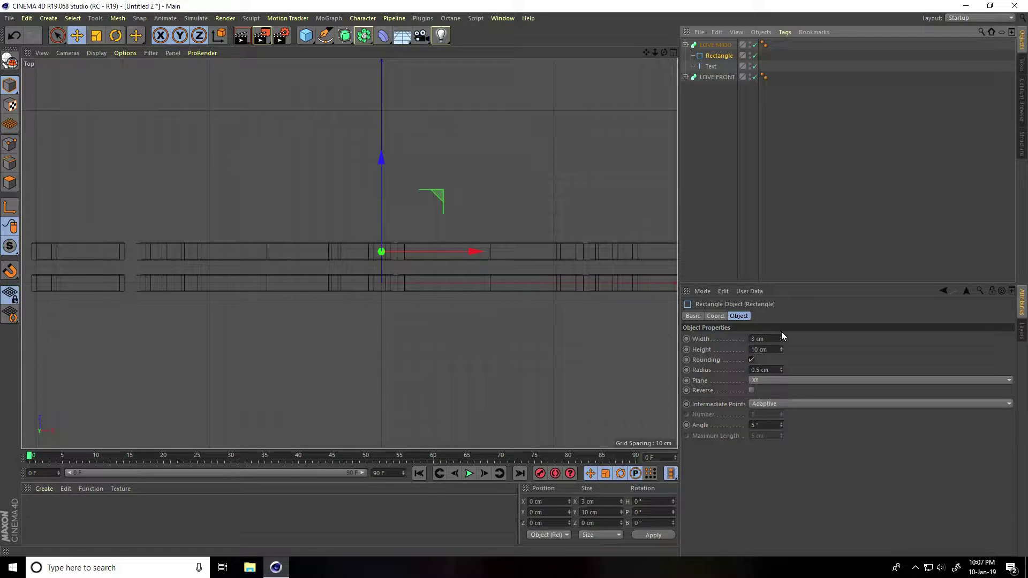
left_click_drag(776, 338, 748, 329)
type("5")
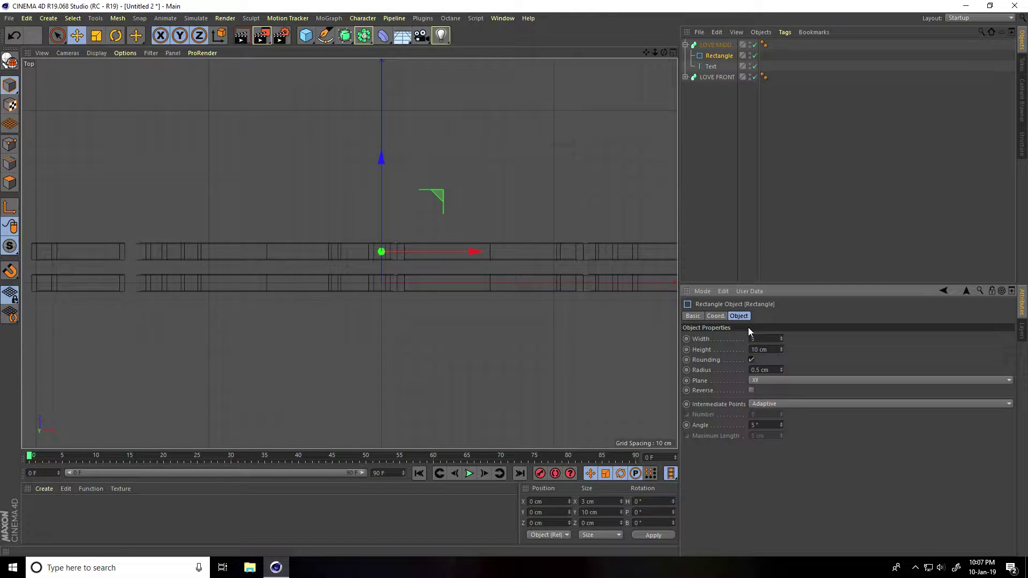
key("Tab")
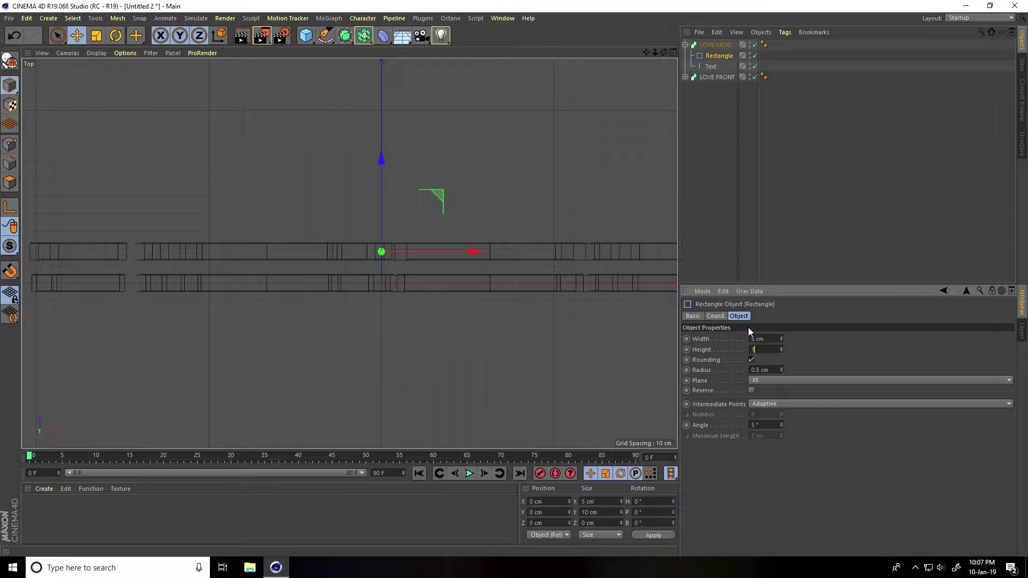
type("20")
key("Return")
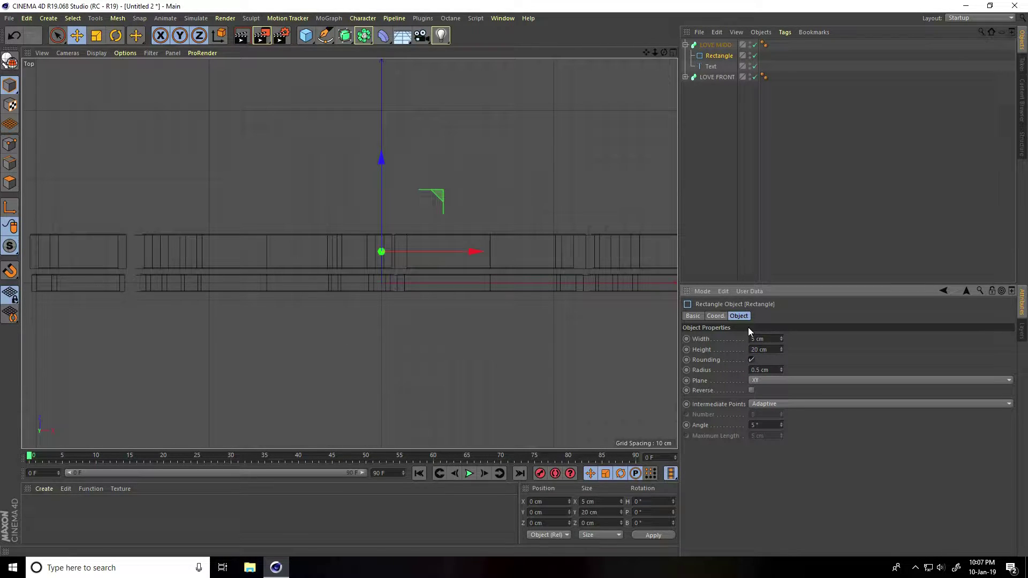
Set the rounding radius of the LOVE MIDD rectangle to 1 cm and inspect the letters in the perspective view
left_click_drag(775, 370, 733, 374)
type("1")
key("Return")
middle_click(559, 60)
middle_click(345, 73)
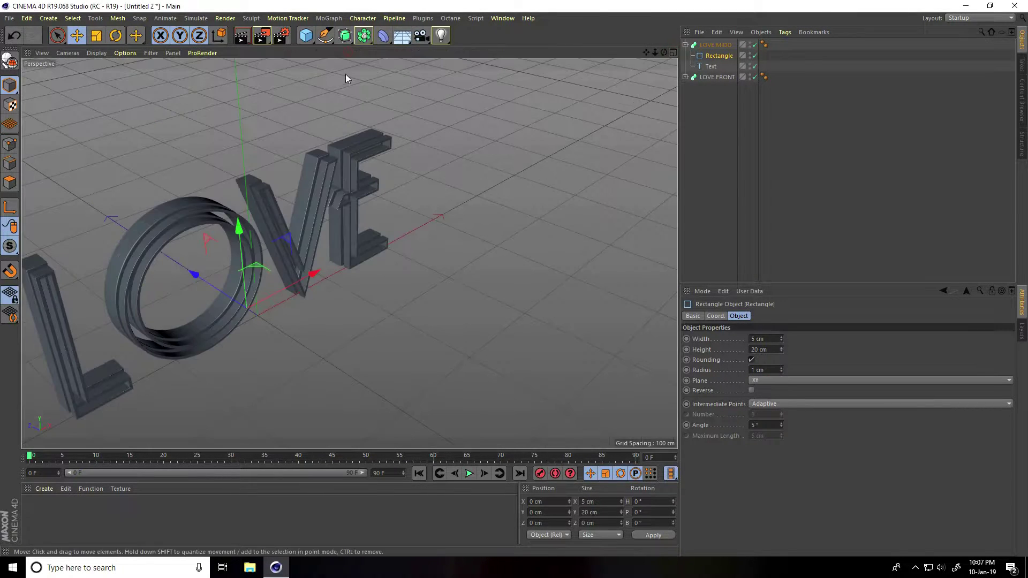
scroll(465, 248, "down", 2)
right_click_drag(185, 246, 250, 209, "alt")
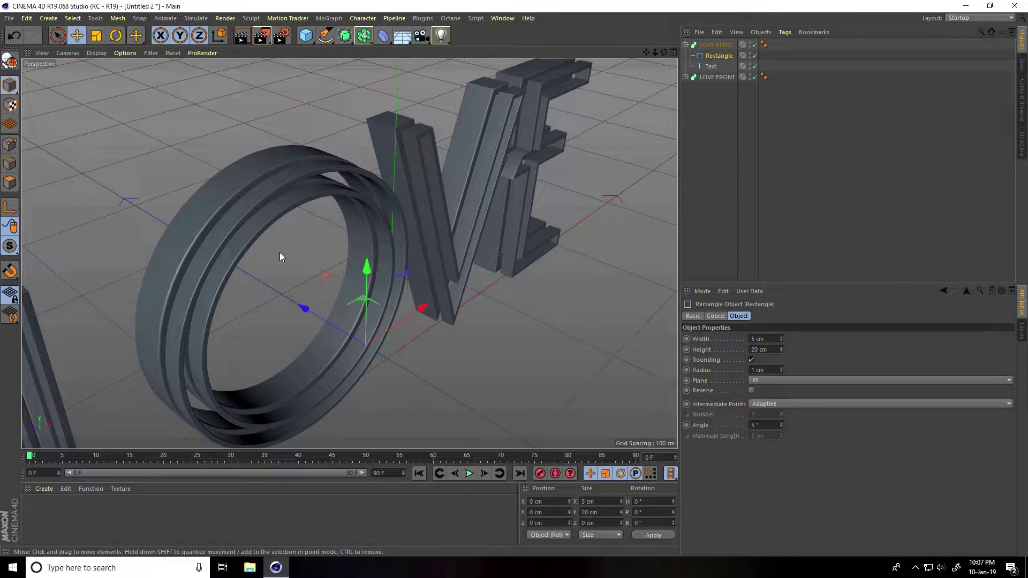
Collapse the LOVE MIDD hierarchy and duplicate the LOVE FRONT sweep
mouse_move(279, 257)
left_mouse_down("alt")
mouse_move(296, 248)
mouse_move(239, 225)
mouse_move(283, 296)
mouse_move(300, 376)
mouse_move(311, 207)
mouse_move(336, 89)
mouse_move(387, 105)
mouse_move(387, 89)
mouse_move(402, 87)
mouse_move(336, 101)
mouse_move(267, 81)
left_mouse_up("alt")
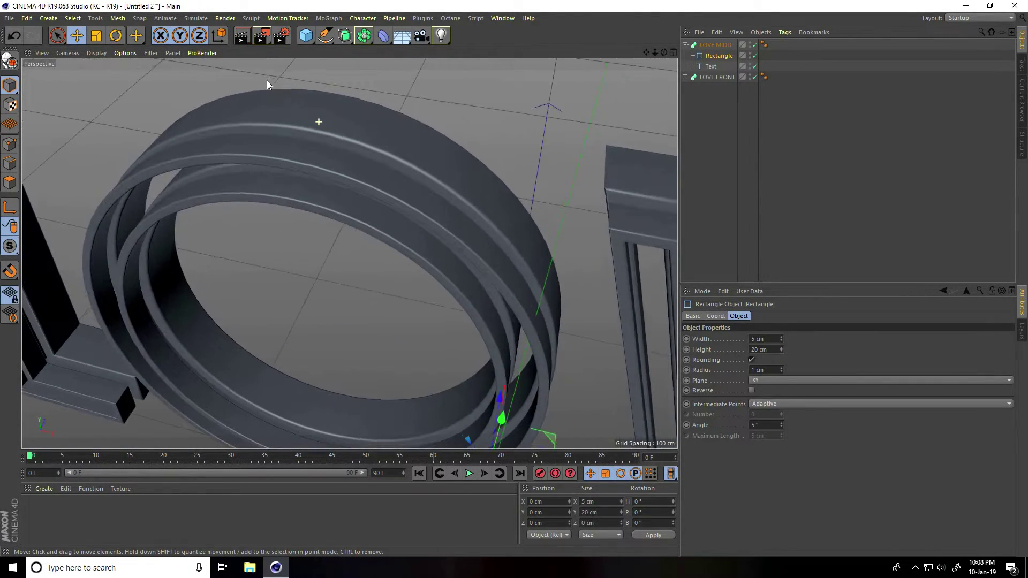
right_click_drag(390, 163, 300, 212, "alt")
left_click(685, 45)
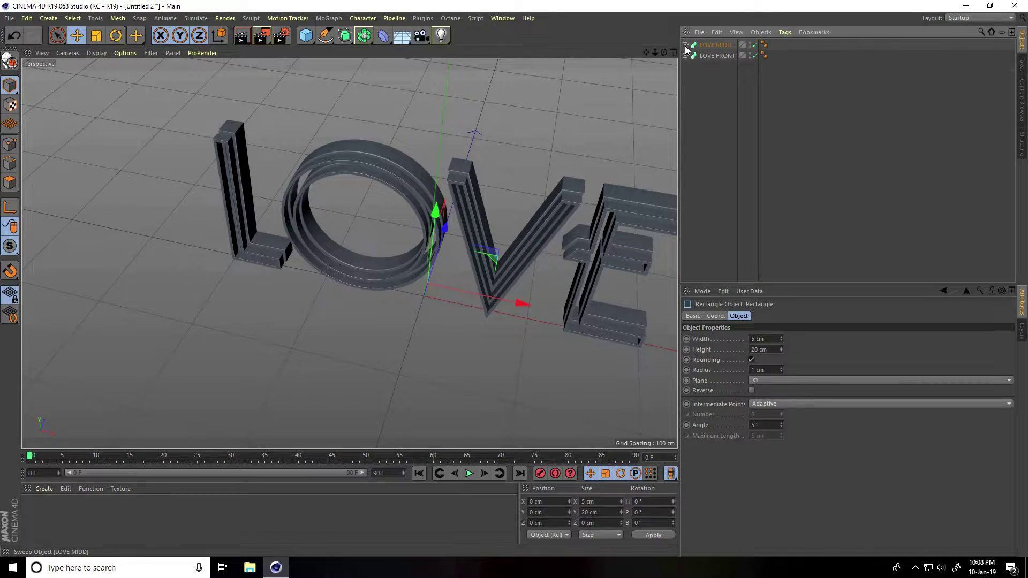
left_click(711, 56)
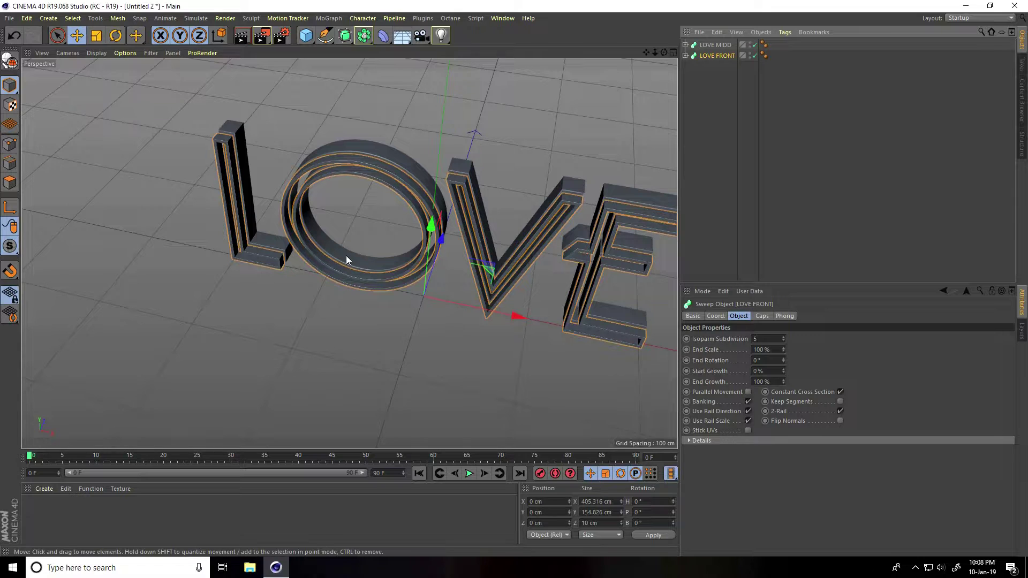
key("ctrl+c")
key("ctrl+v")
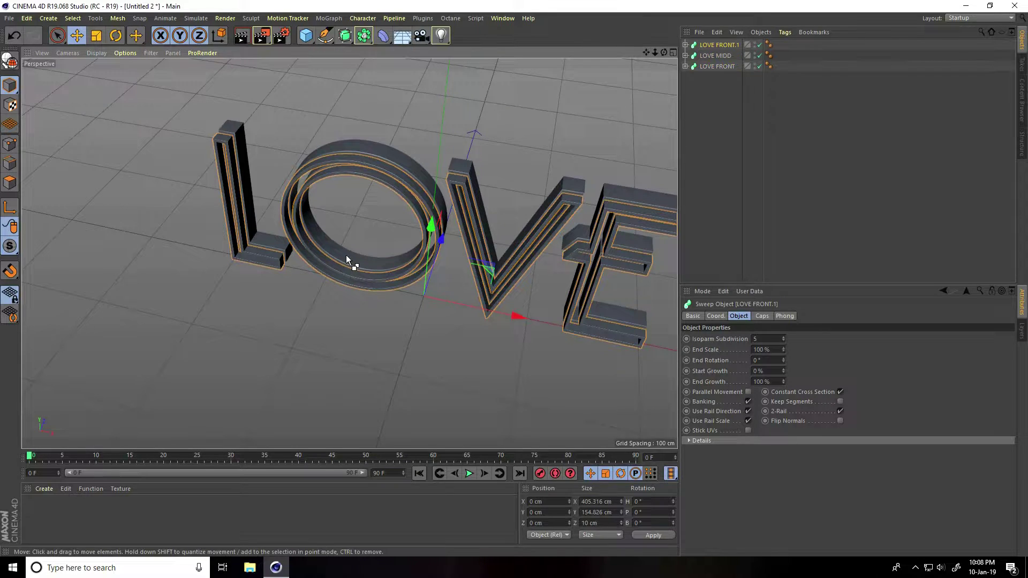
Rename the new copy of the front sweep LOVE END
double_click(720, 45)
key("Right")
key("BackSpace")
key("BackSpace")
key("BackSpace")
key("BackSpace")
key("BackSpace")
key("BackSpace")
key("BackSpace")
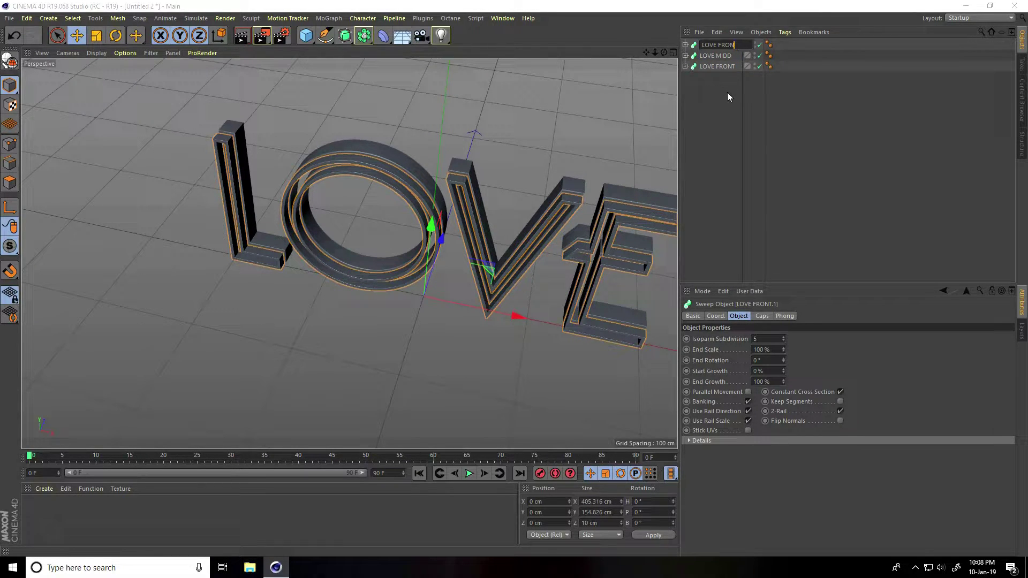
type("END")
key("Return")
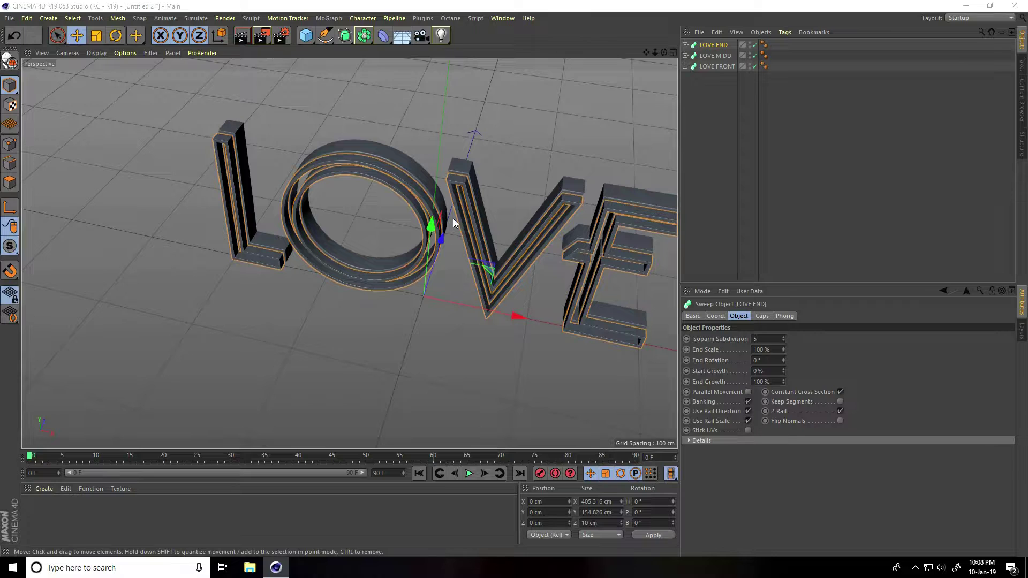
Move LOVE END back along Z to about 36.4 cm, fine-tuning its gap behind the middle layer in the top view
left_click_drag(453, 219, 363, 261, "alt")
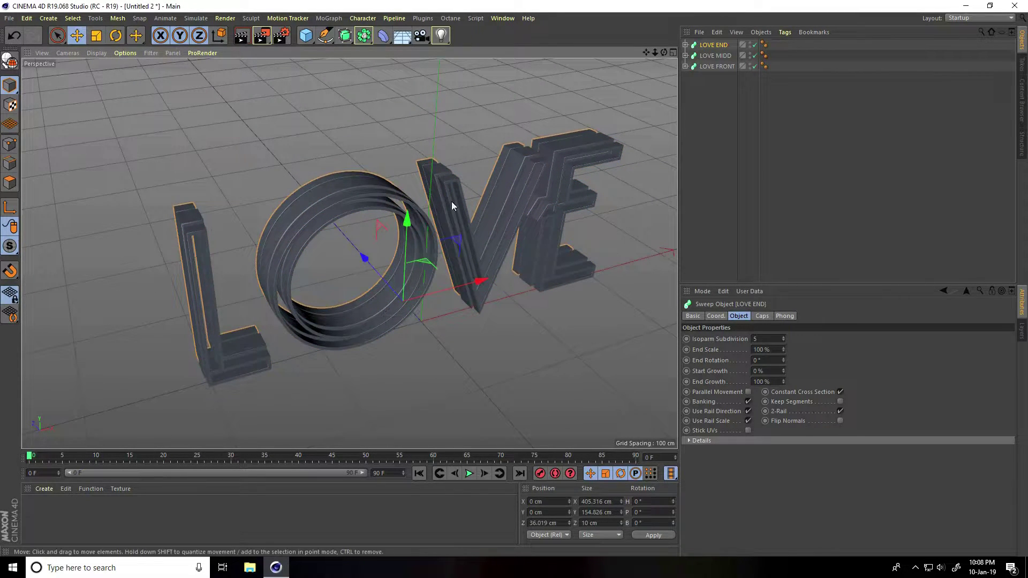
left_click(674, 53)
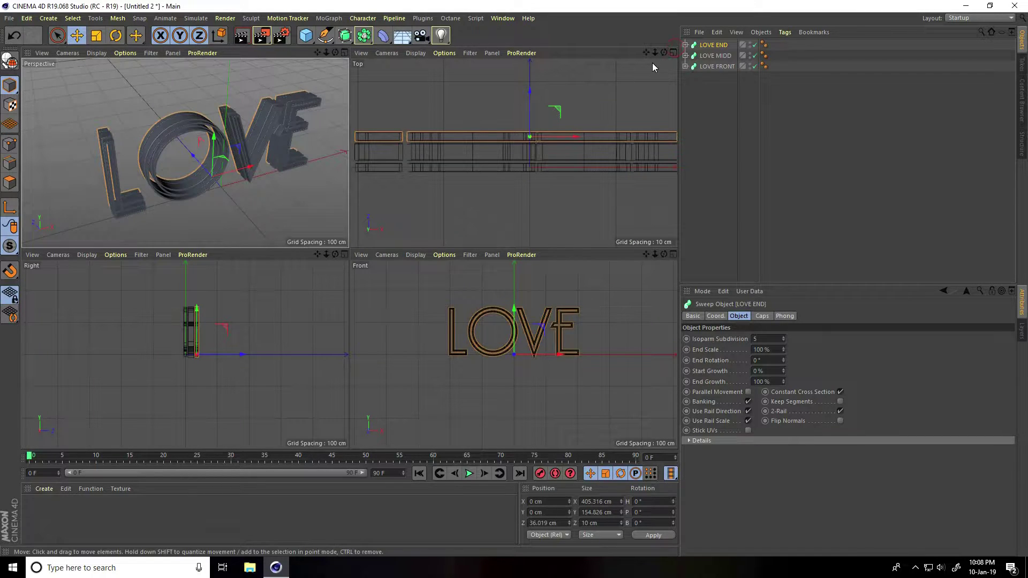
left_click(673, 53)
scroll(394, 194, "up", 3)
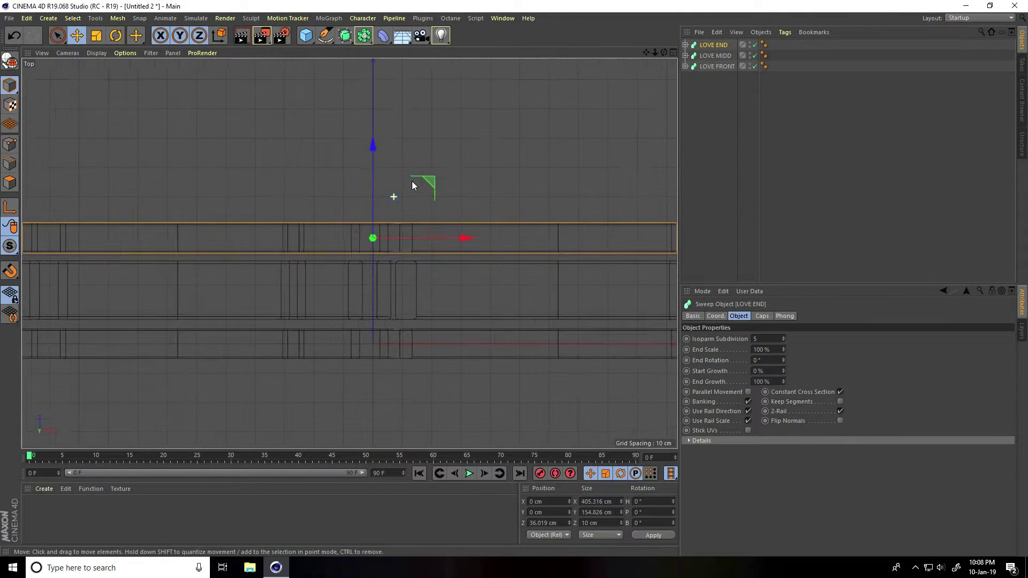
left_click_drag(375, 145, 375, 143)
Set the width of the LOVE END rectangle profile to 6 cm
left_click(673, 53)
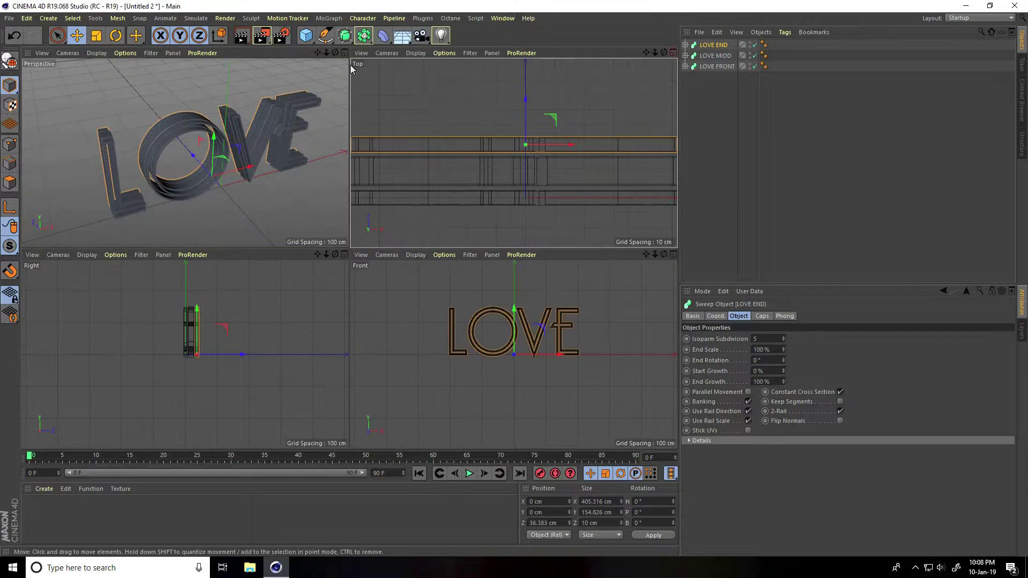
left_click(342, 52)
scroll(454, 150, "up", 4)
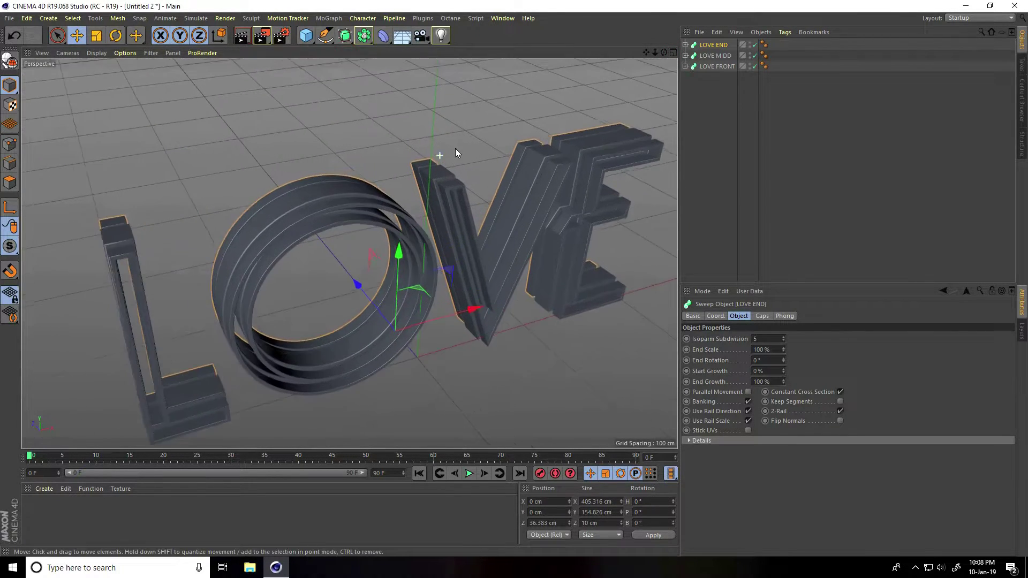
left_click_drag(434, 174, 474, 206, "alt")
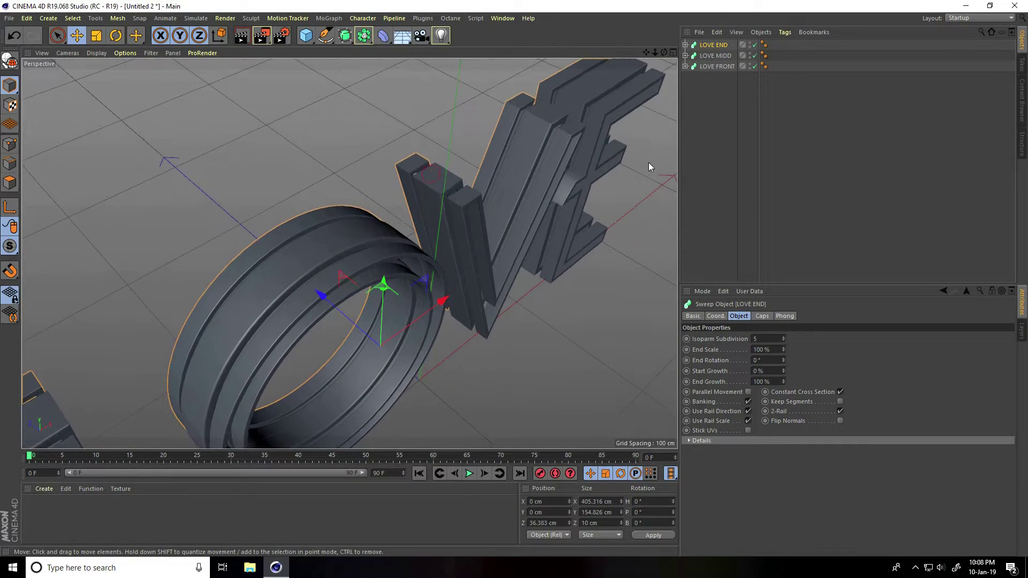
left_click(685, 45)
left_click(714, 56)
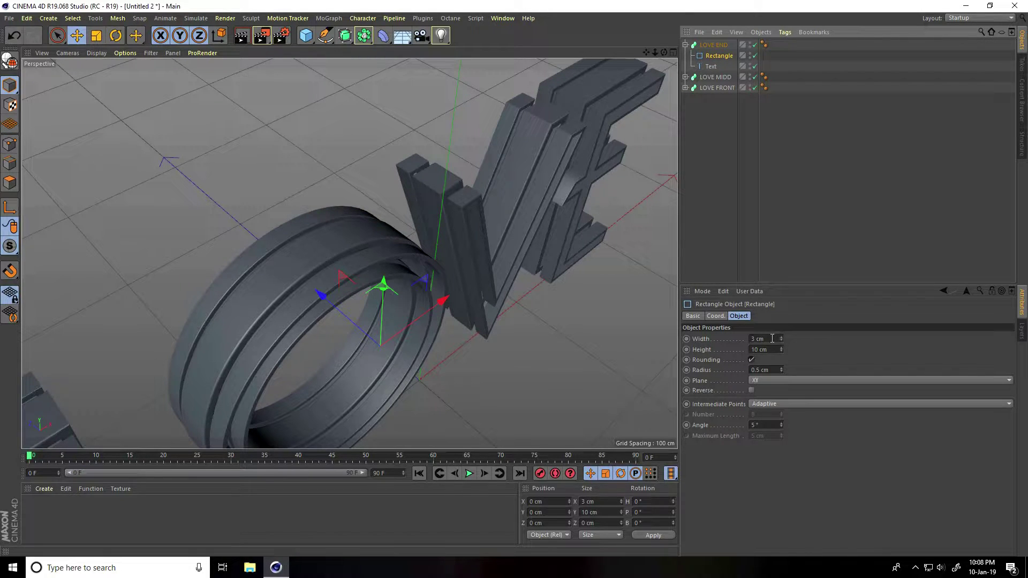
left_click_drag(766, 339, 729, 341)
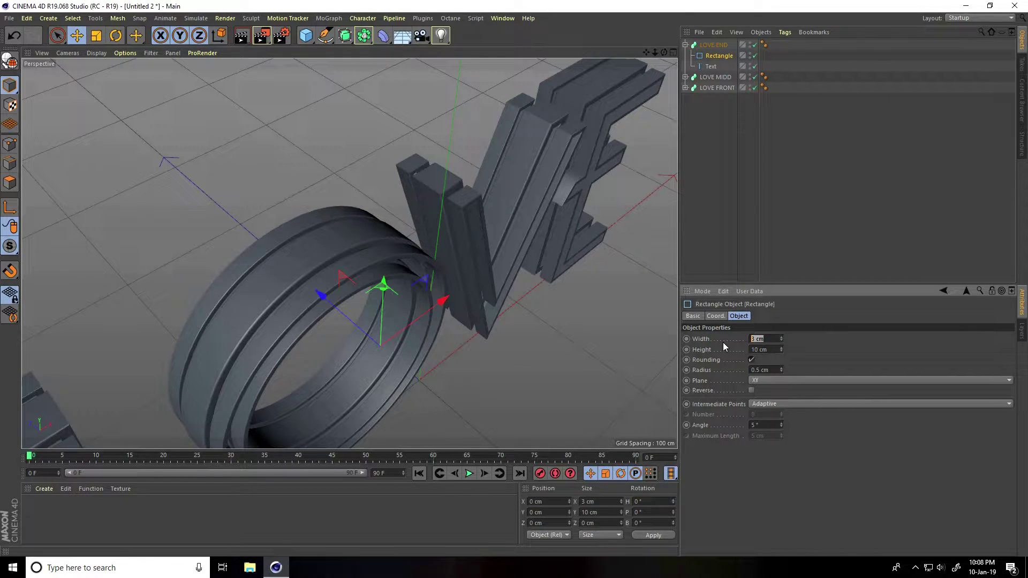
type("6")
key("Return")
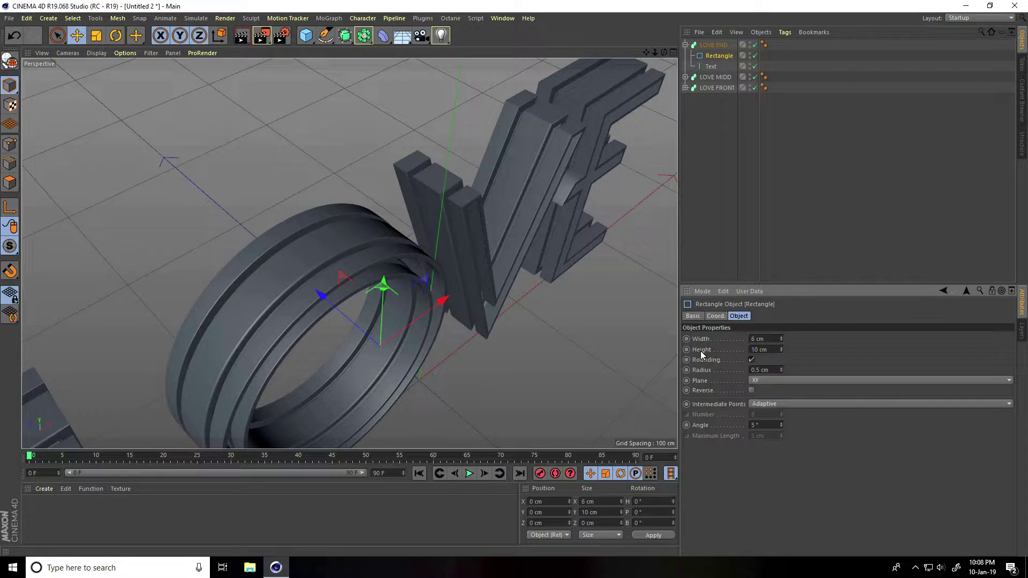
Draw an open seven-point zigzag Bezier spline across the LOVE letters in the front view, extending beyond the L and the E
left_click_drag(664, 331, 393, 215, "alt")
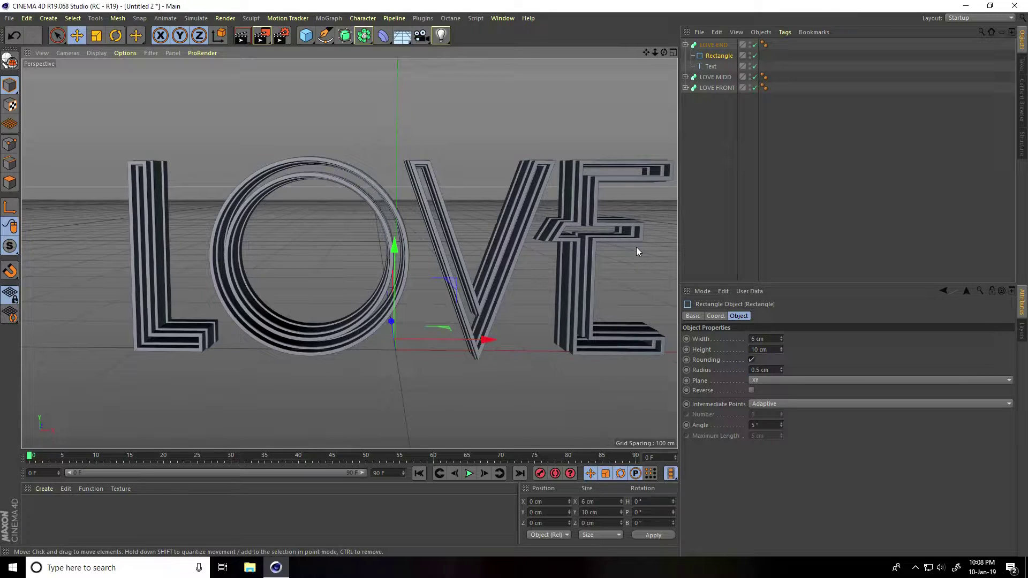
left_click(673, 52)
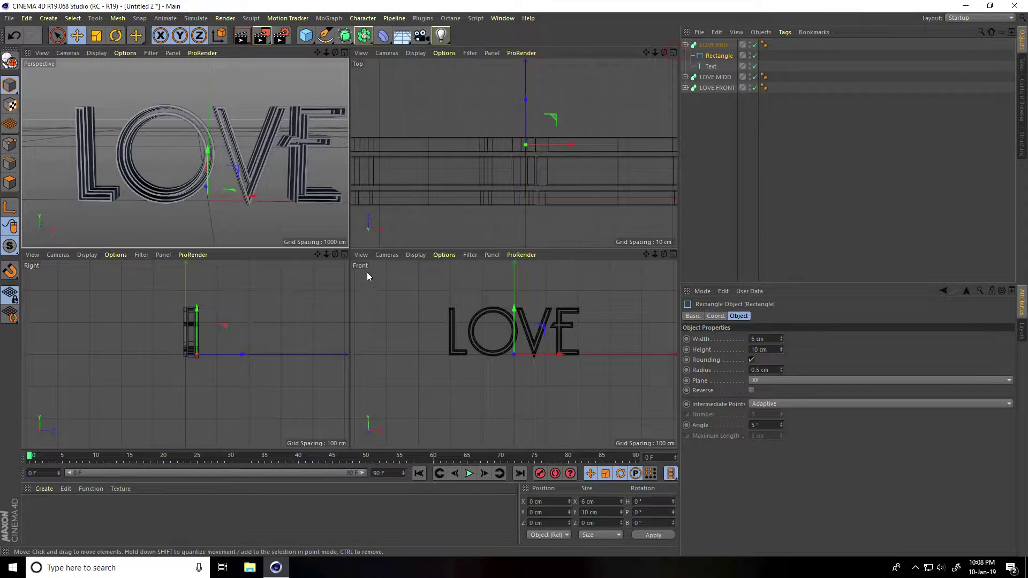
left_click(674, 255)
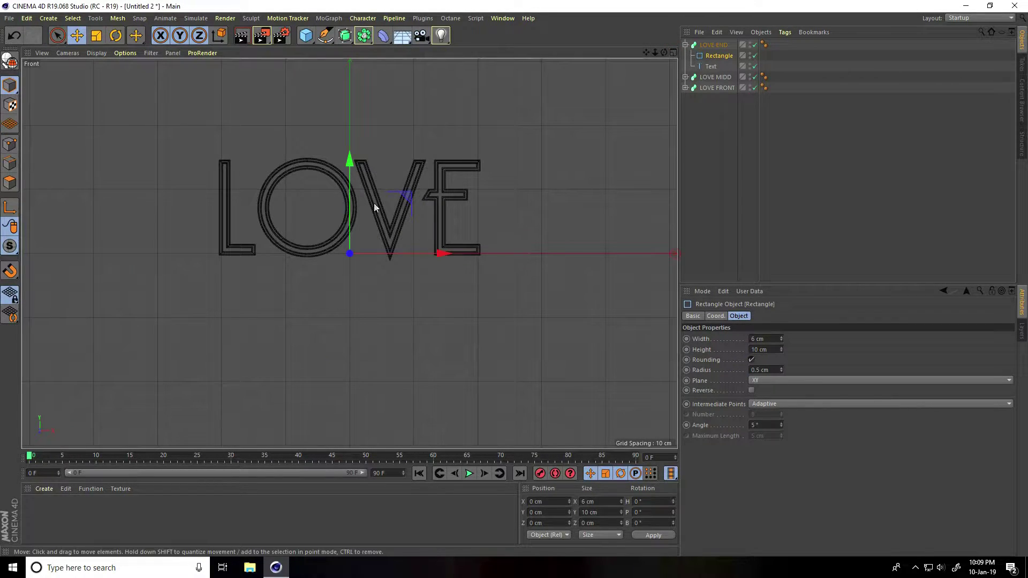
scroll(336, 90, "up", 3)
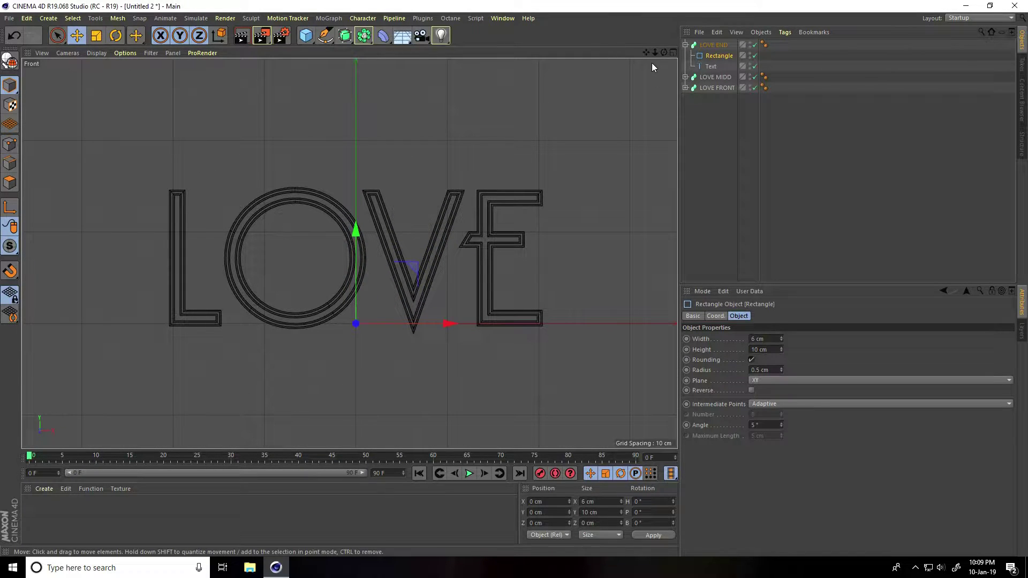
left_click_drag(646, 52, 361, 119)
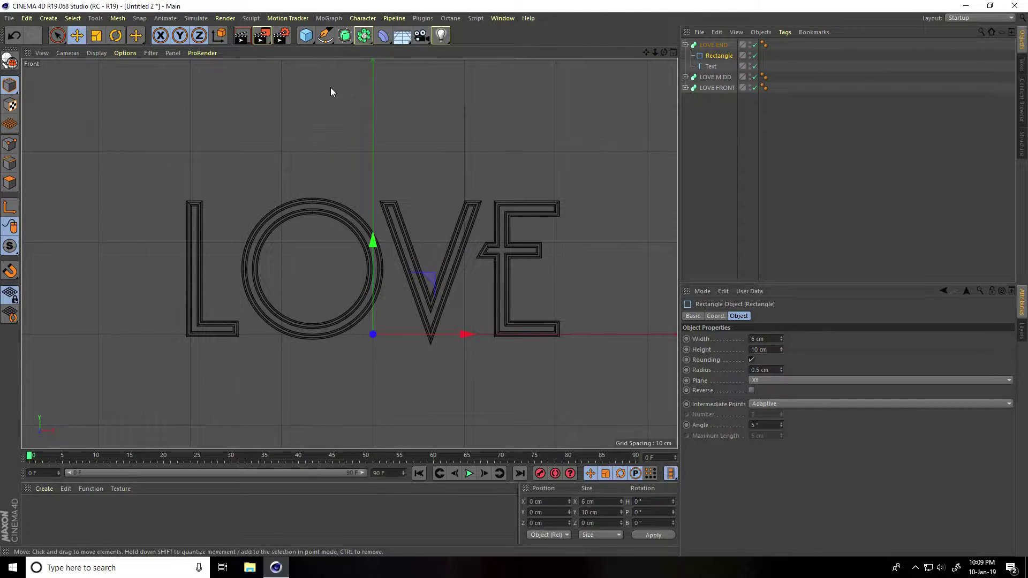
left_click_drag(325, 36, 364, 50)
left_click(91, 150)
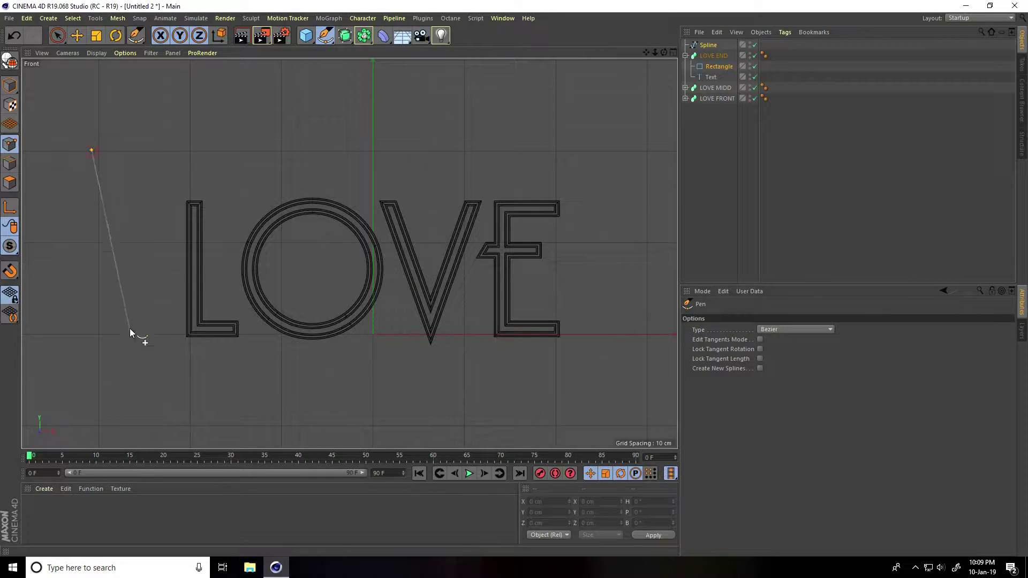
left_click(169, 334)
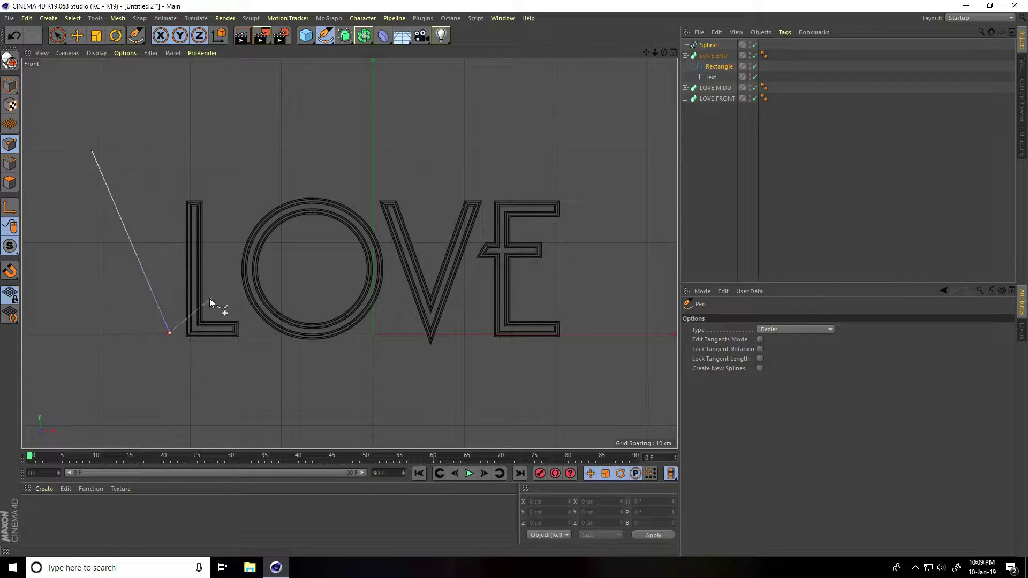
left_click(280, 242)
left_click(376, 334)
left_click(467, 272)
left_click(558, 349)
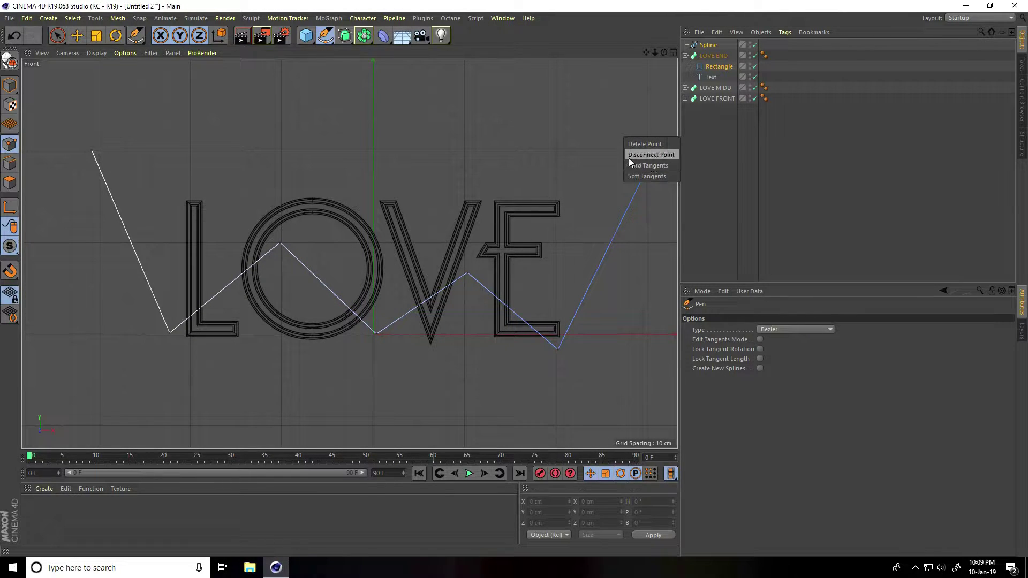
left_click(654, 155)
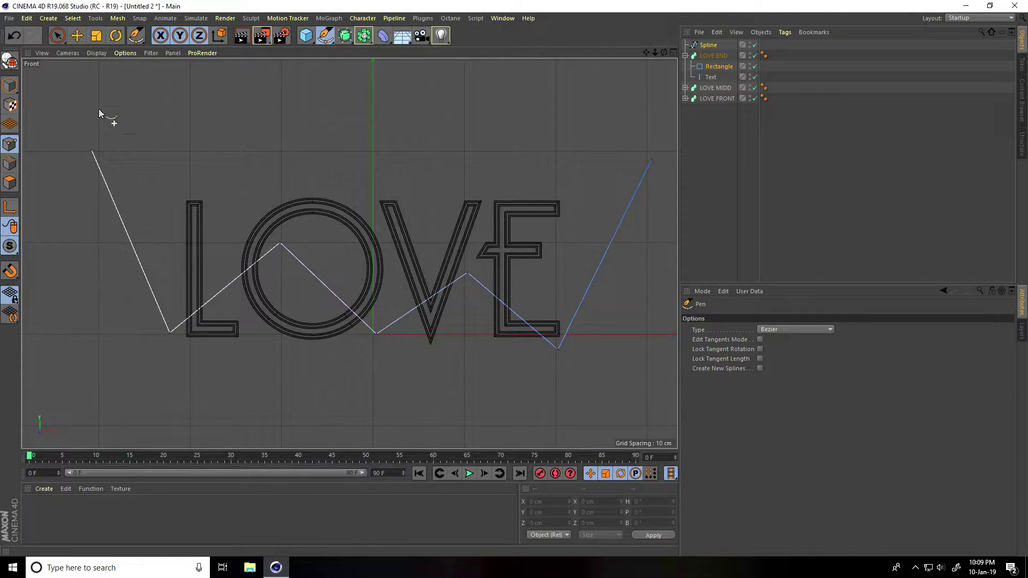
Chamfer the five inner corner points of the zigzag spline with a radius of about 20 cm
left_click_drag(58, 35, 104, 72)
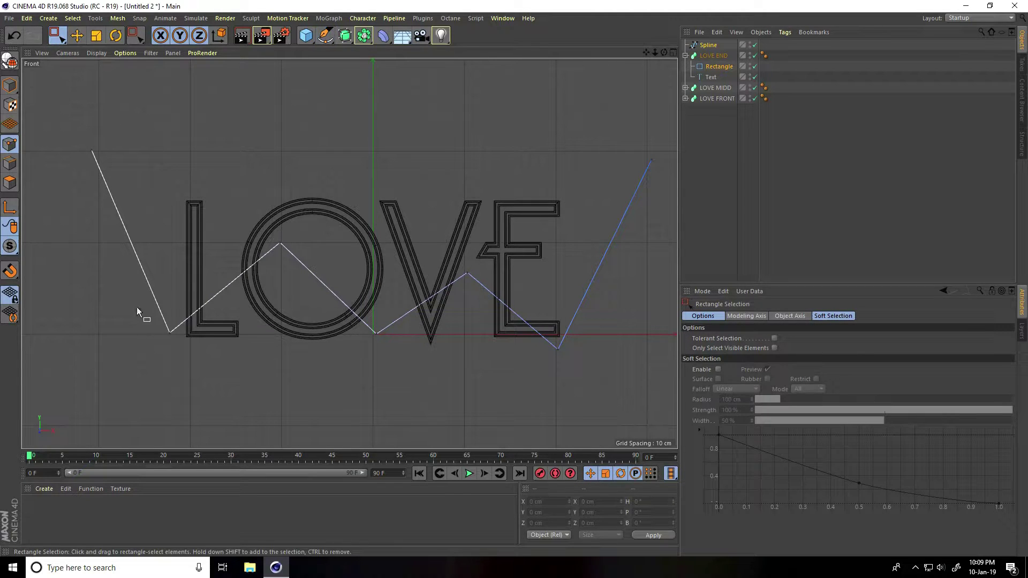
left_click_drag(137, 307, 209, 349)
left_click_drag(238, 213, 427, 372, "shift")
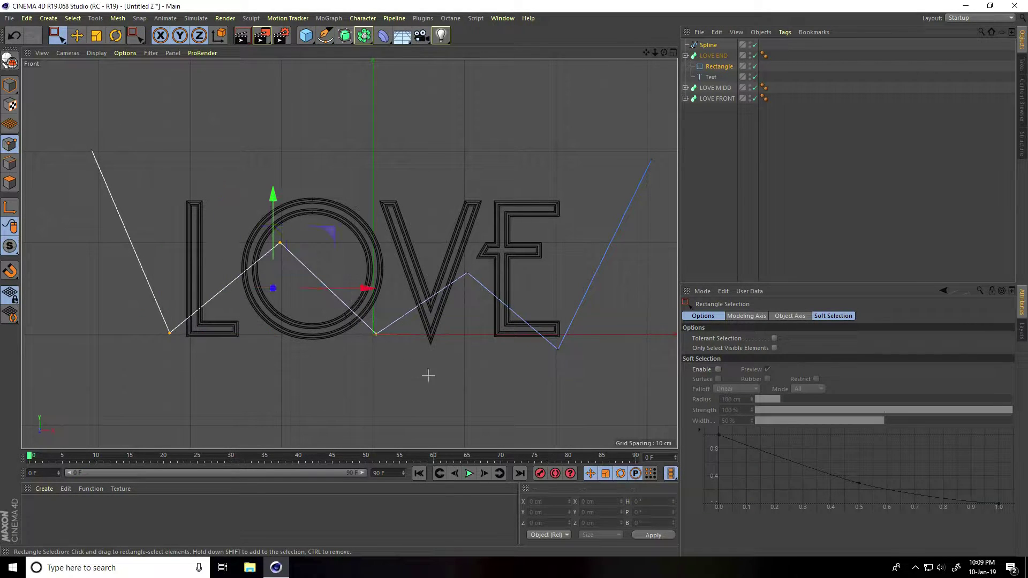
left_click_drag(452, 236, 500, 310, "shift")
left_click_drag(592, 387, 540, 307, "shift")
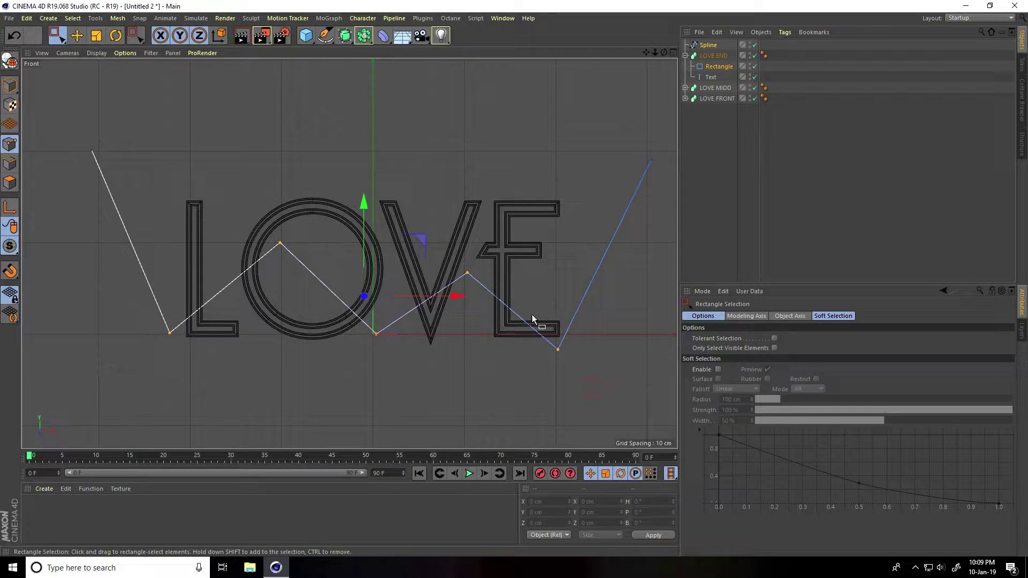
right_click(243, 205)
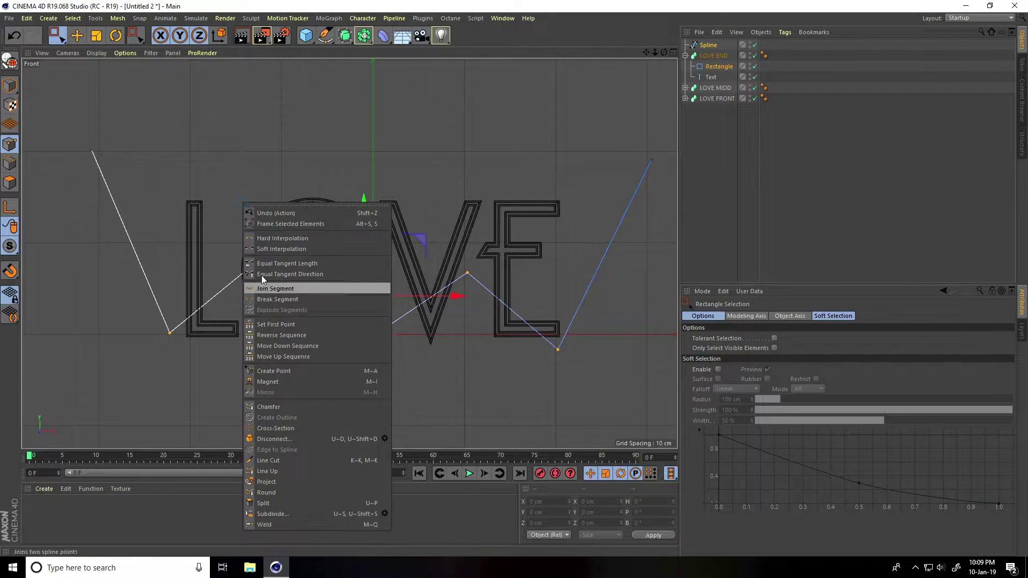
left_click(265, 407)
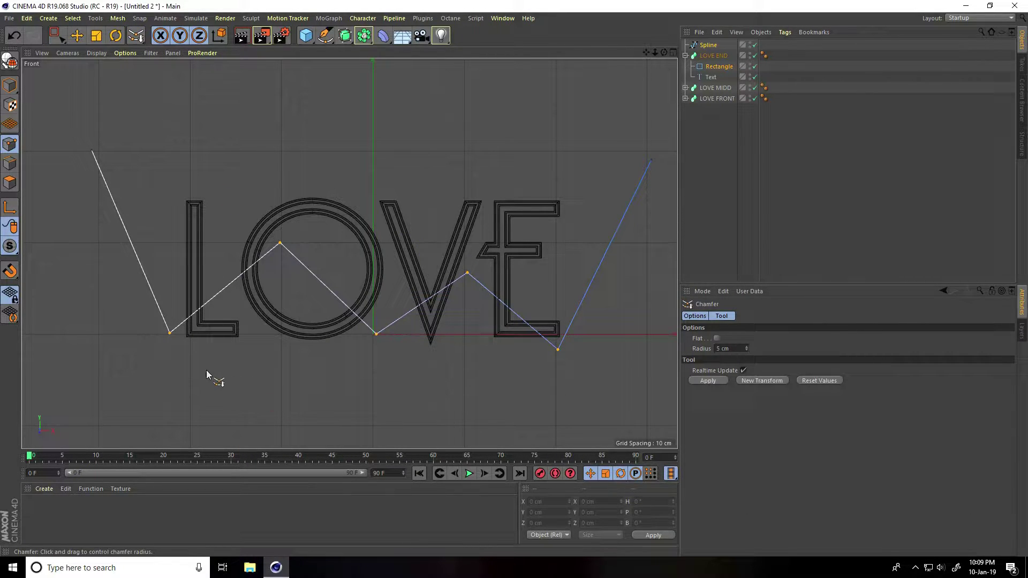
left_click_drag(519, 282, 184, 373)
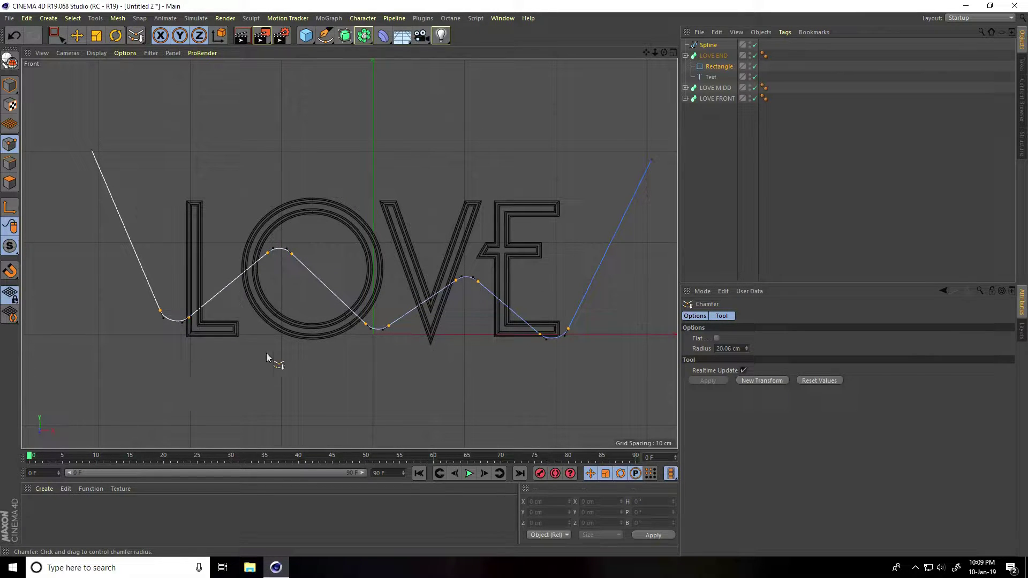
Set the spline's chamfer radius to 150 cm, return to model mode and deselect the spline
left_click_drag(747, 348, 748, 346)
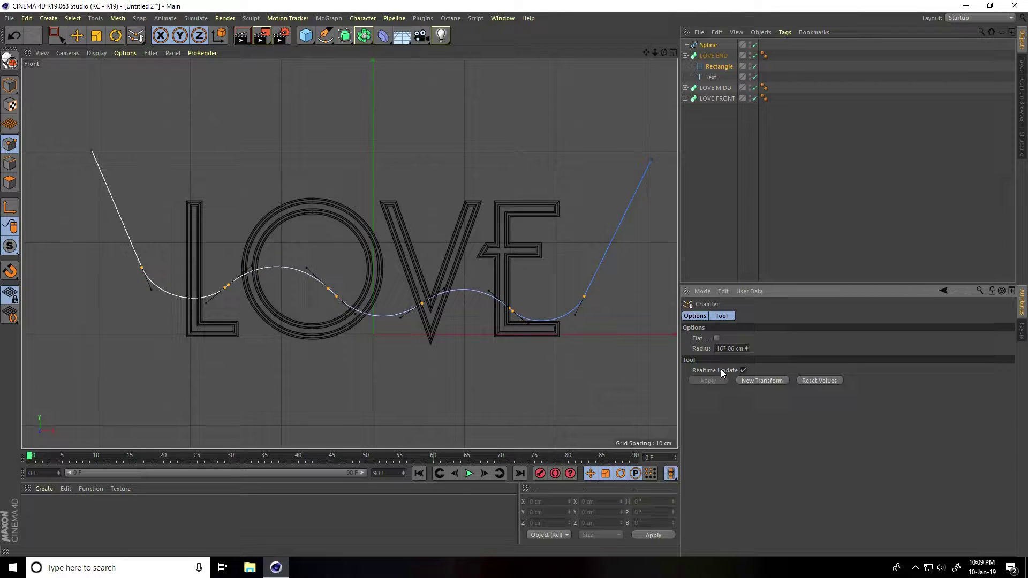
double_click(737, 347)
type("150")
left_click(9, 85)
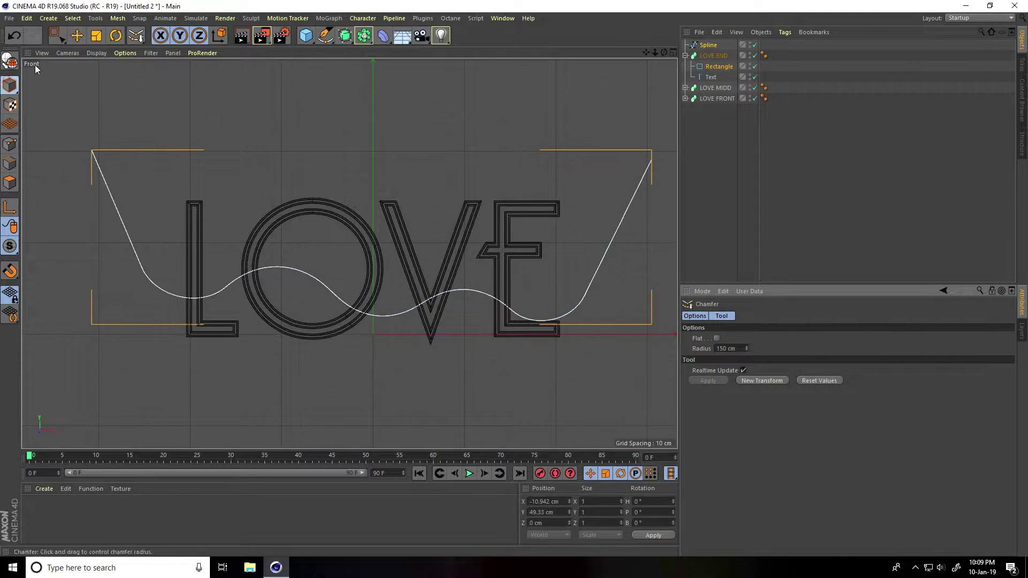
key("e")
left_click(219, 121)
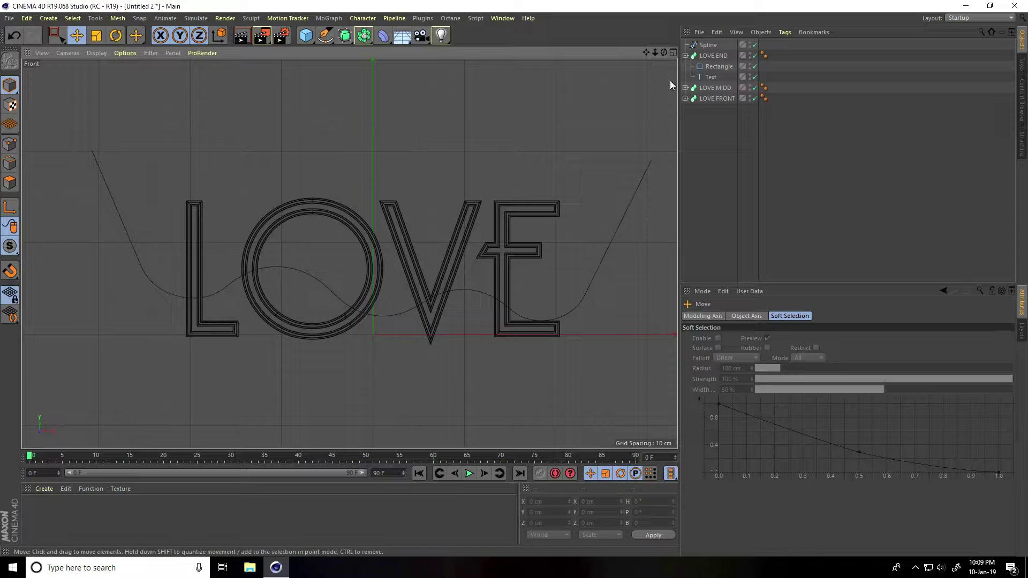
Add a Circle spline to the scene and view it with the letters in the perspective view
left_click(673, 52)
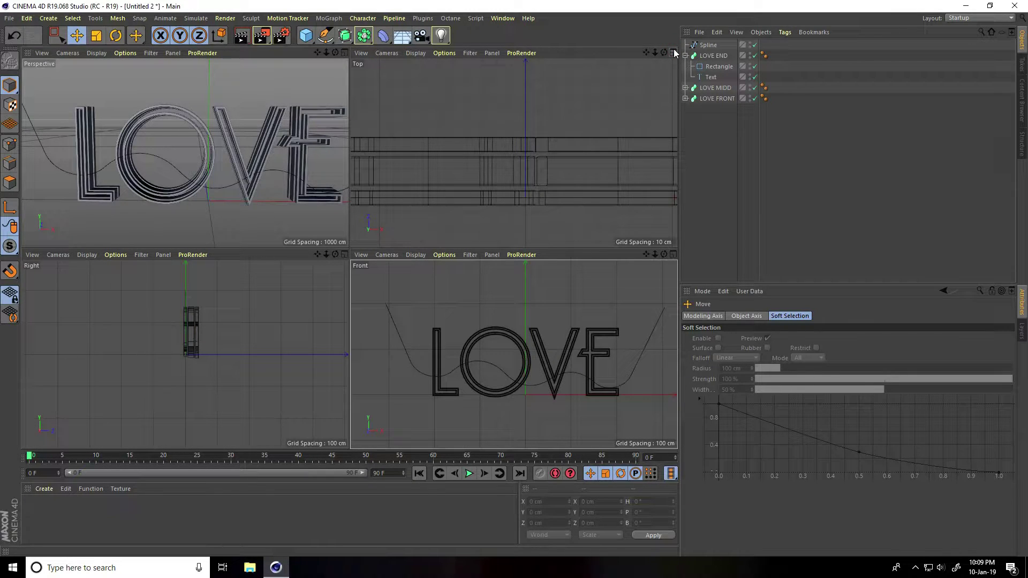
left_click(345, 52)
left_click(329, 39)
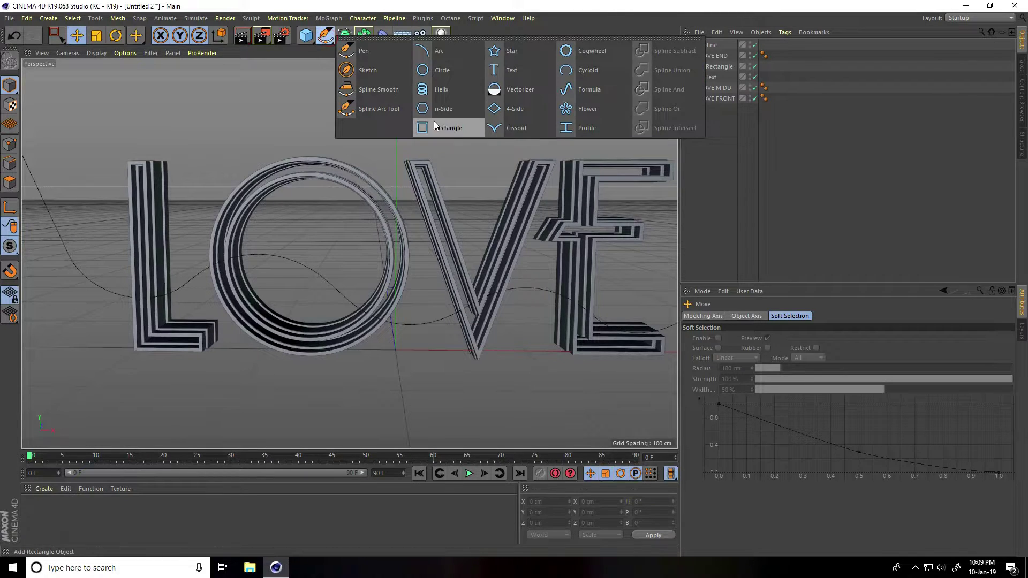
left_click(446, 69)
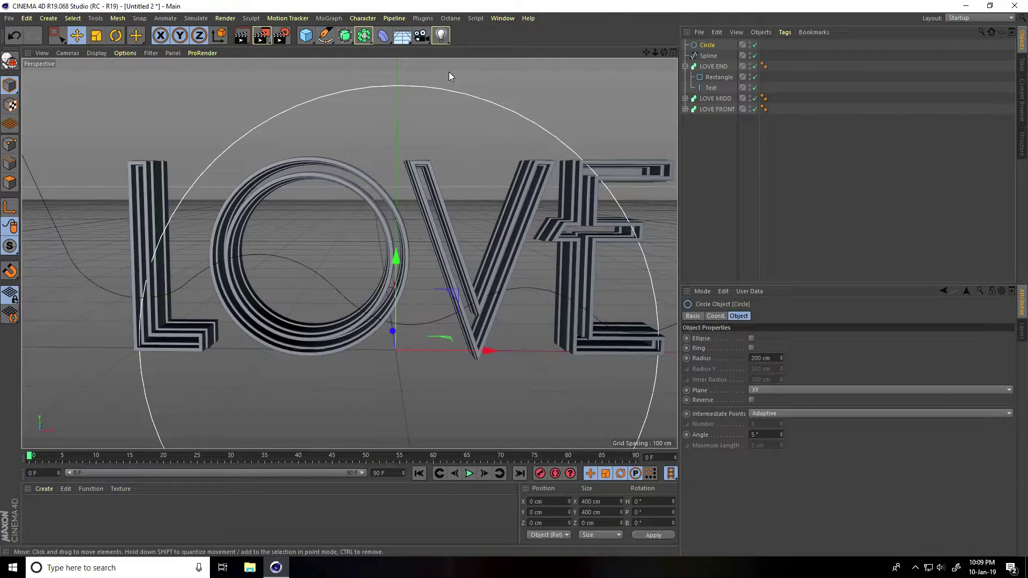
left_click_drag(438, 275, 482, 322, "alt")
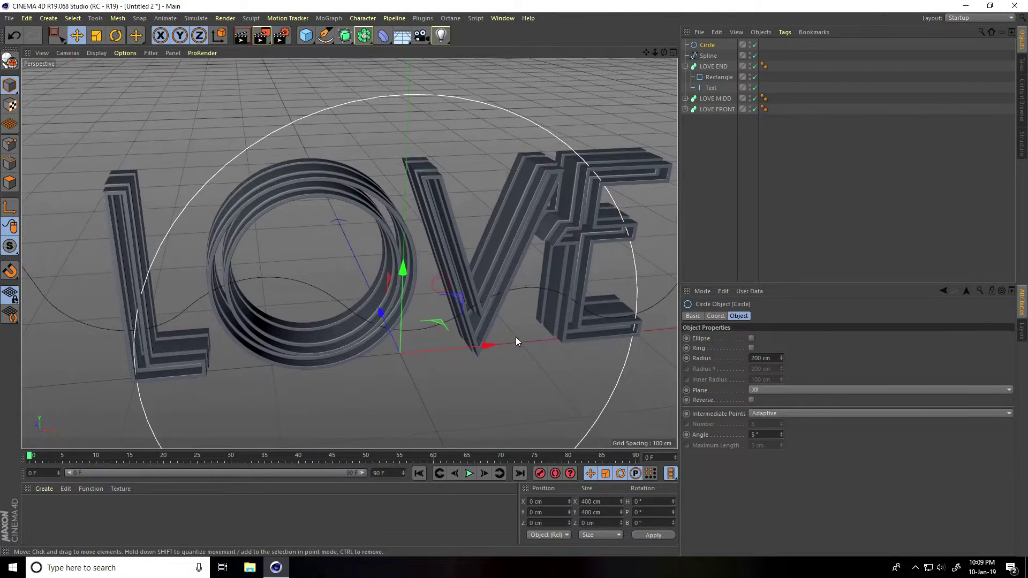
Set the circle's radius to 3 cm
left_click(758, 358)
type("3")
key("Return")
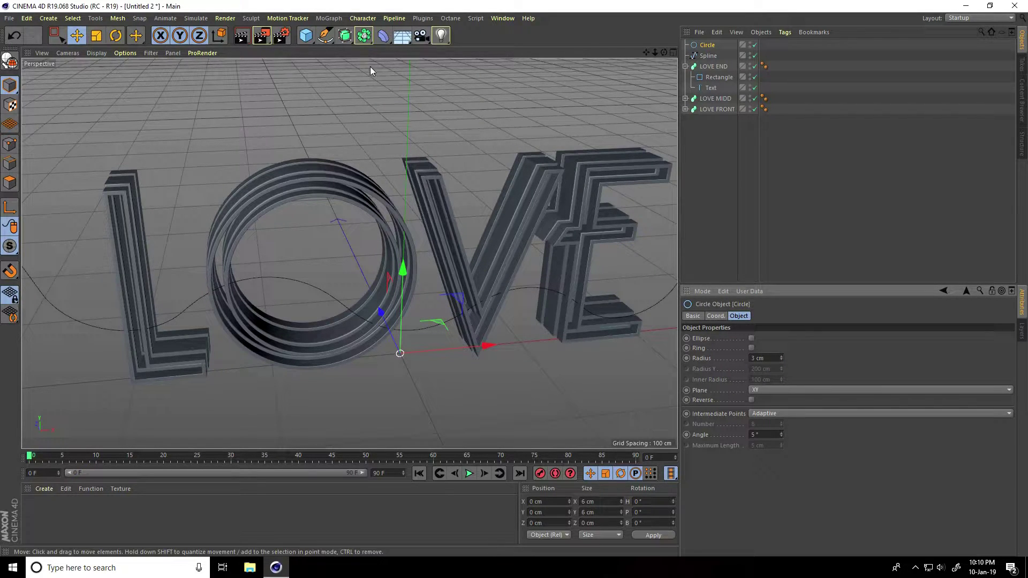
Create a Sweep with the circle as profile and the wavy spline as path, forming a tube through the LOVE letters
left_click(344, 35)
left_click(390, 97)
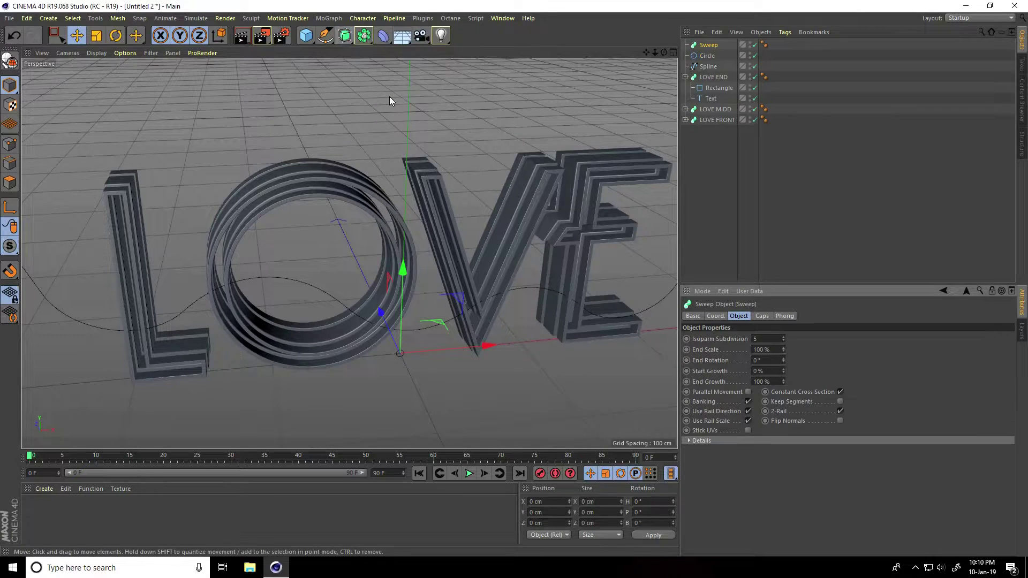
left_click(712, 67)
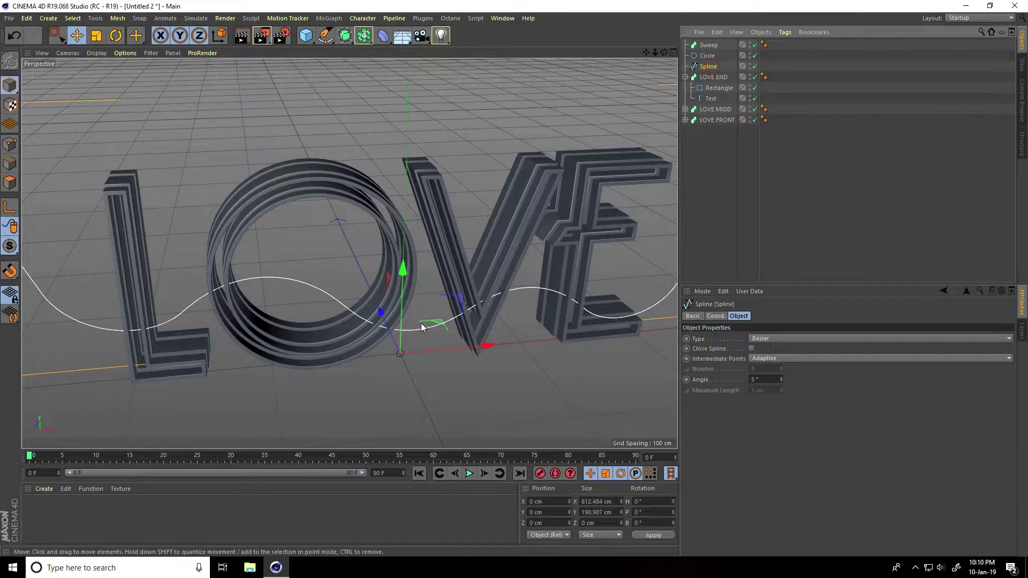
left_click(707, 56, "ctrl")
left_click_drag(708, 58, 710, 47)
left_click_drag(410, 285, 348, 307, "alt")
right_click_drag(366, 309, 406, 301, "alt")
left_click_drag(383, 323, 343, 375, "alt")
left_click(685, 45)
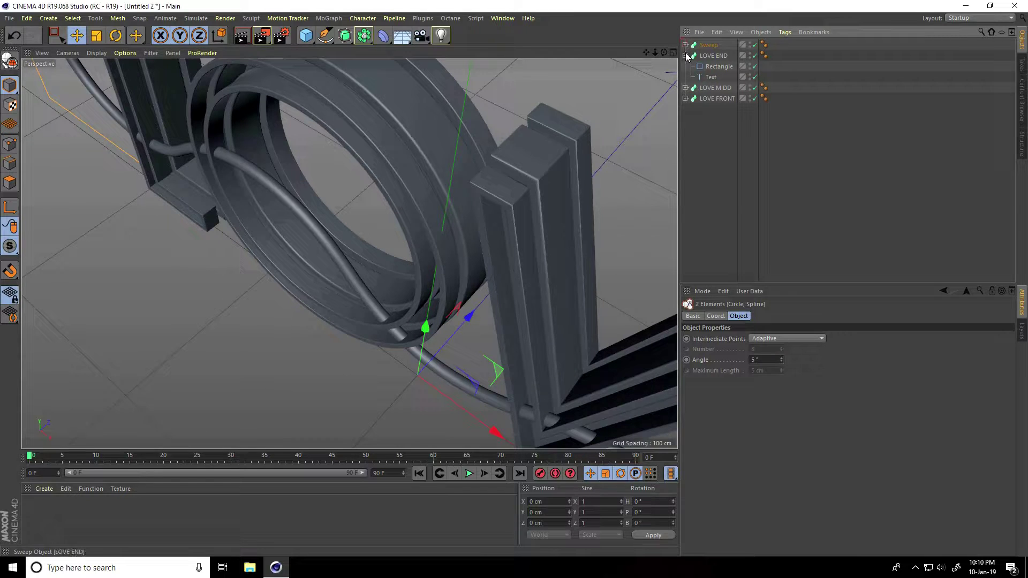
Display the scene in Gouraud Shading (Lines) and examine the segments of the swept tube up close
left_click(709, 45)
left_click_drag(471, 314, 421, 160)
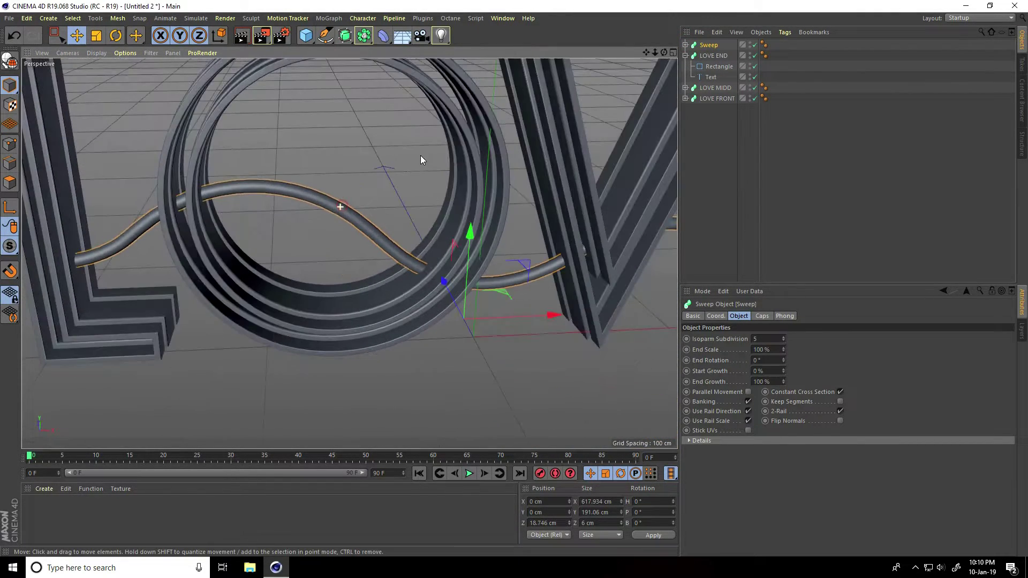
left_click(96, 52)
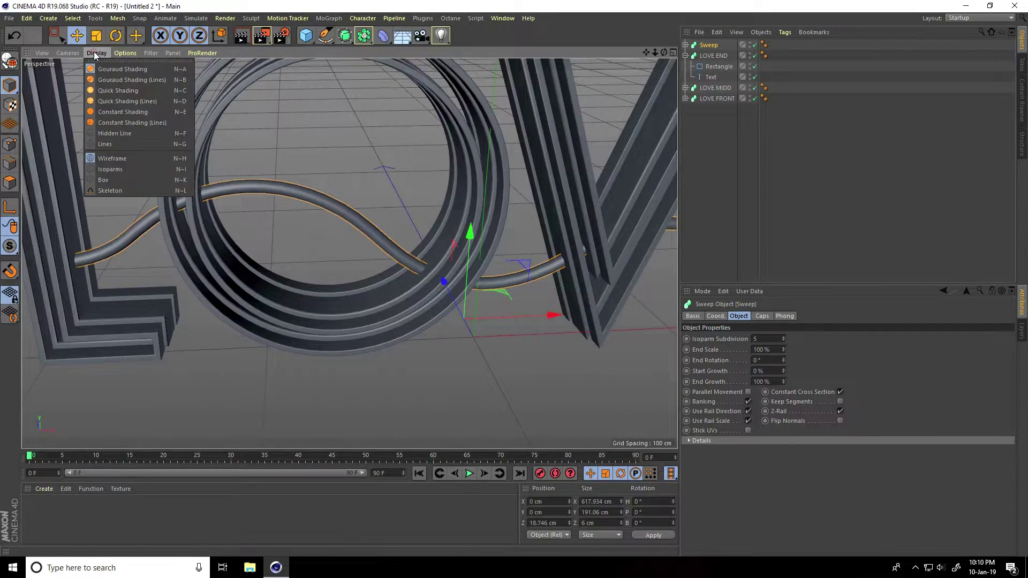
left_click(103, 80)
right_click_drag(333, 216, 445, 144, "alt")
left_click_drag(369, 279, 352, 254, "alt")
right_click_drag(345, 256, 375, 257, "alt")
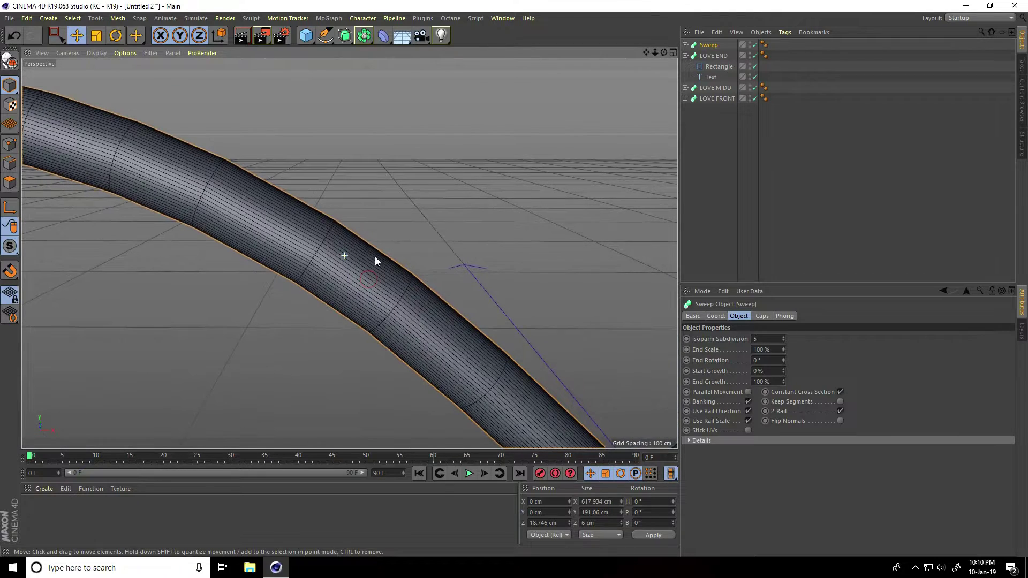
Set the wavy spline's intermediate points to Subdivided with a maximum length of 2 cm
left_click(686, 45)
left_click(714, 67)
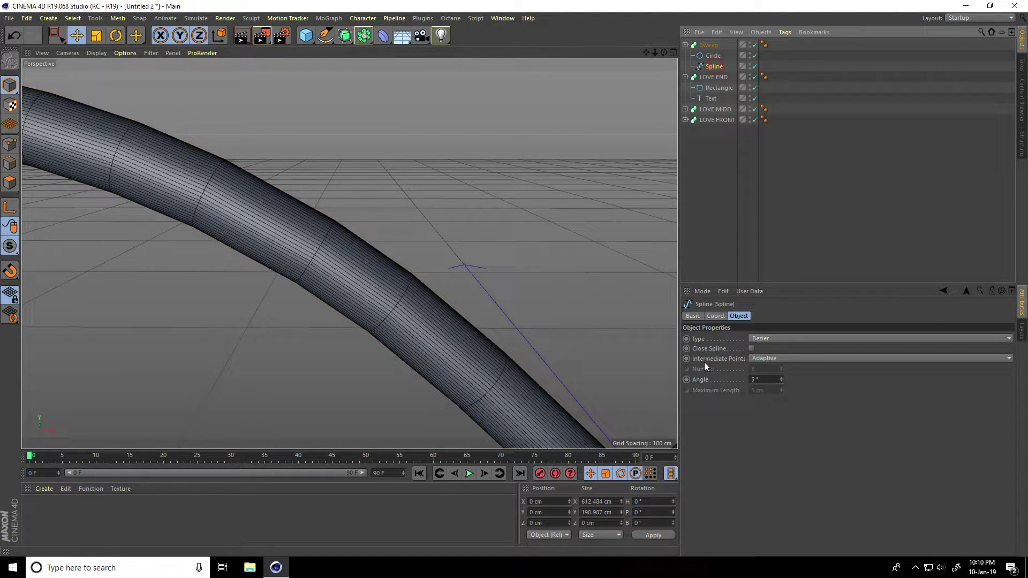
left_click(772, 358)
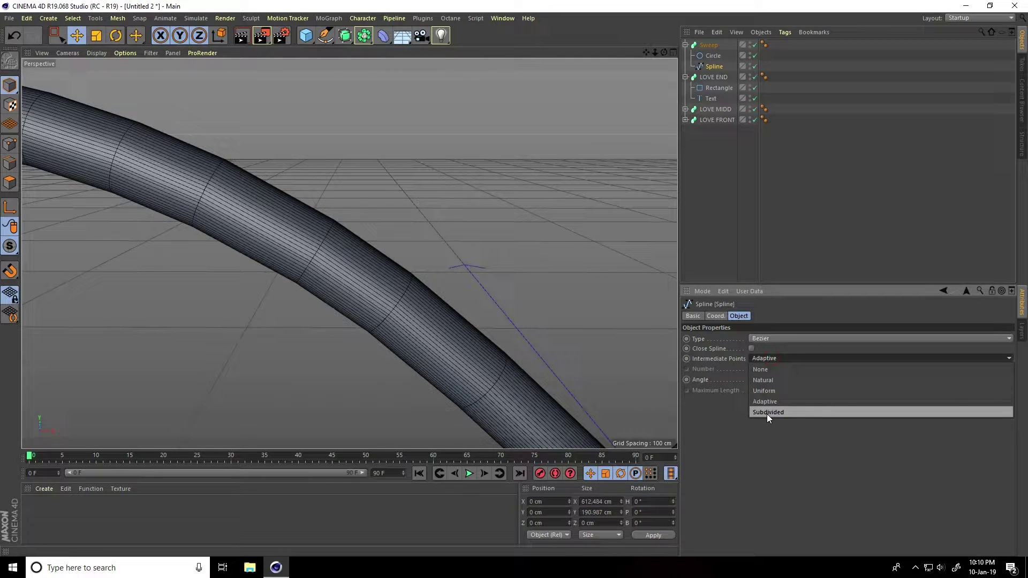
left_click(767, 413)
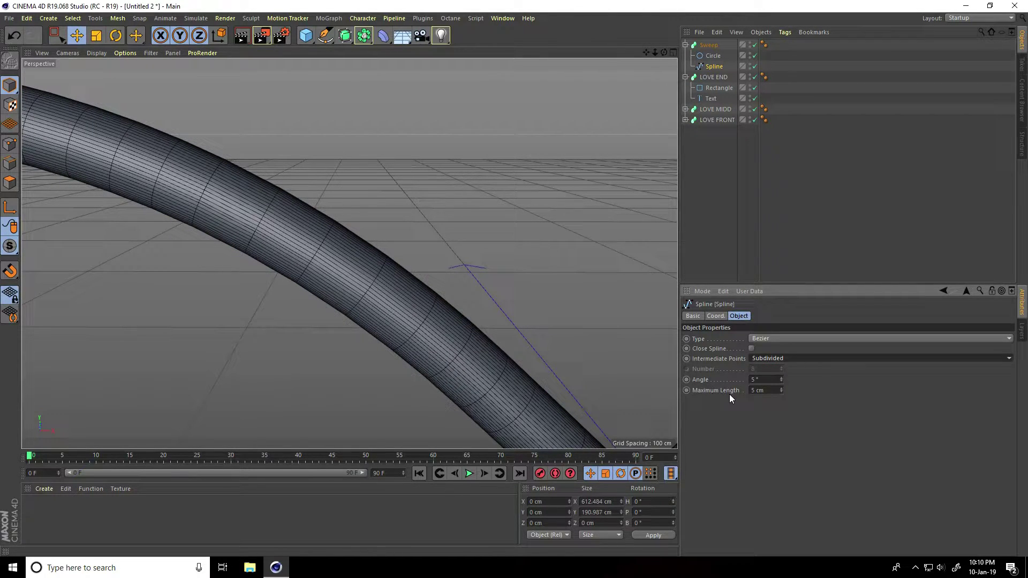
left_click(780, 392)
left_click(781, 392)
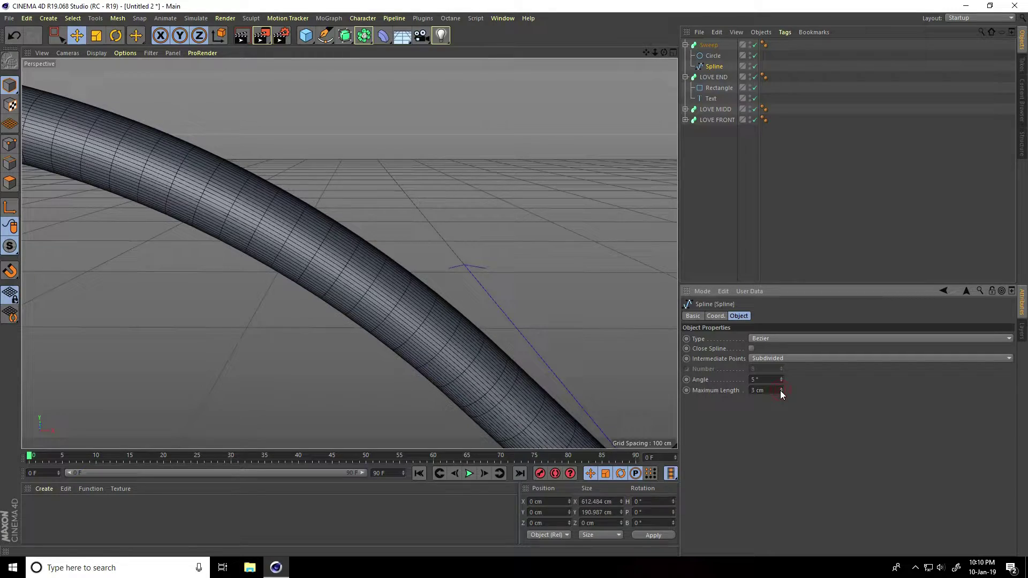
left_click(781, 391)
left_click_drag(378, 272, 336, 309, "alt")
scroll(326, 301, "down", 5)
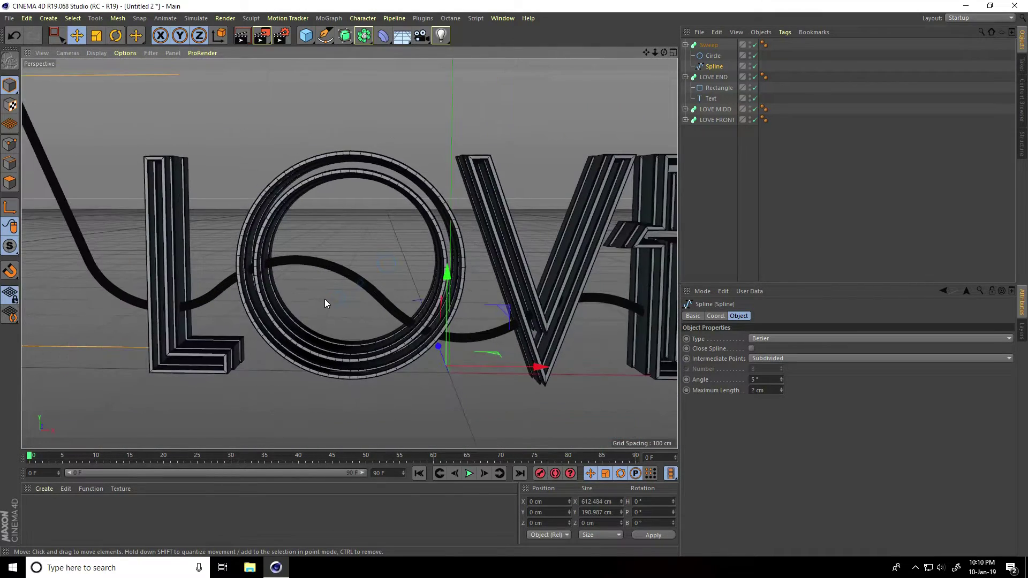
Return the display to plain Gouraud Shading and view the whole tube with the LOVE letters
left_click(101, 56)
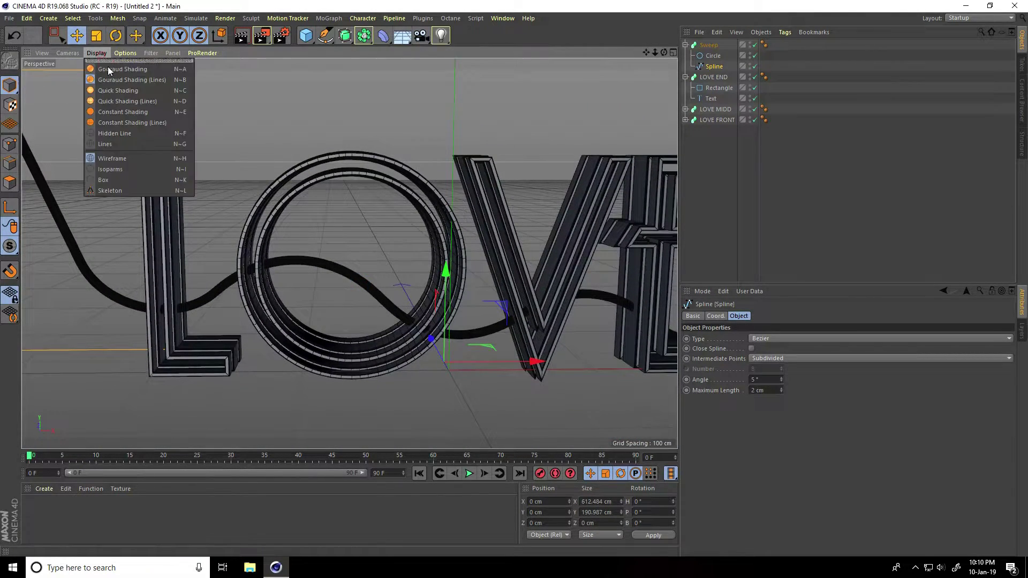
left_click(109, 68)
right_click_drag(313, 333, 284, 360, "alt")
left_click_drag(330, 335, 344, 349, "alt")
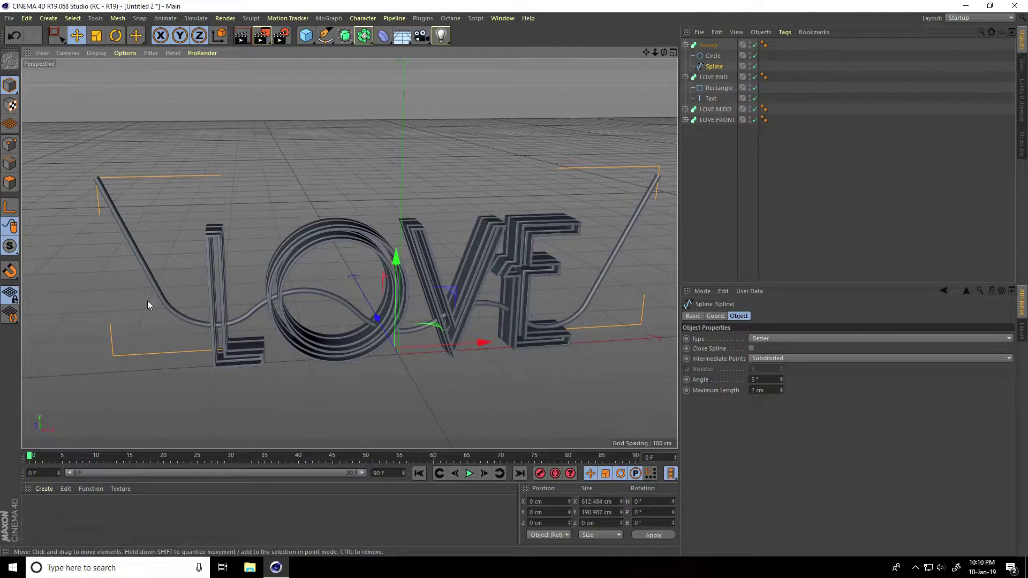
Duplicate the tube's sweep and trim the original to a start growth of 10% and an end growth of 91%
left_click(686, 45)
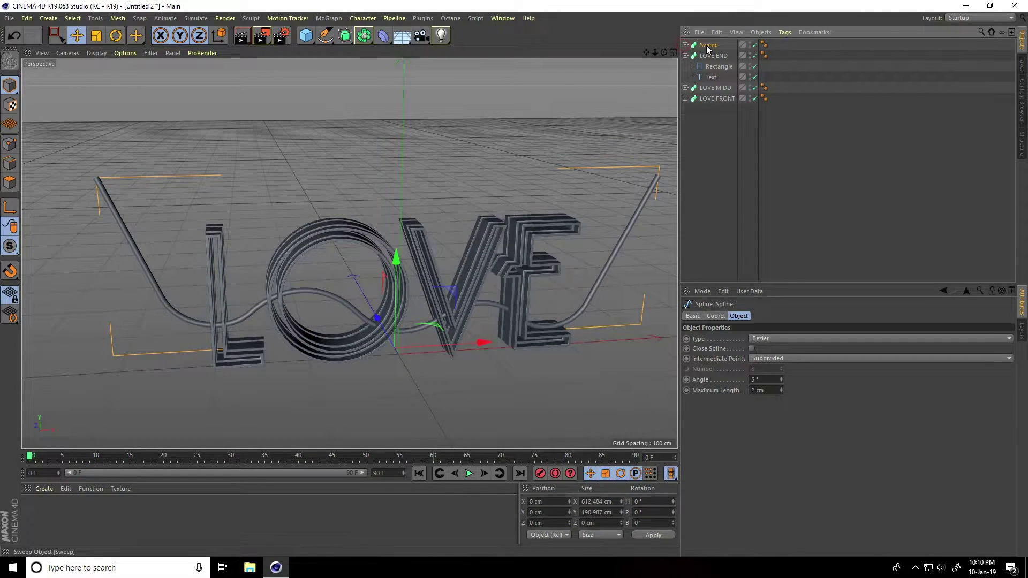
left_click(709, 46)
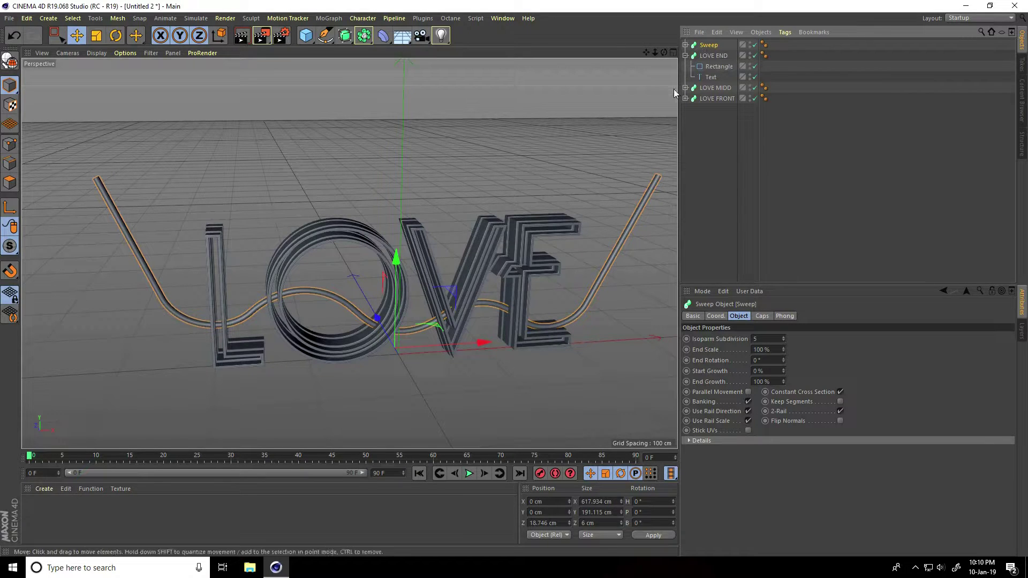
key("ctrl+c")
key("ctrl+v")
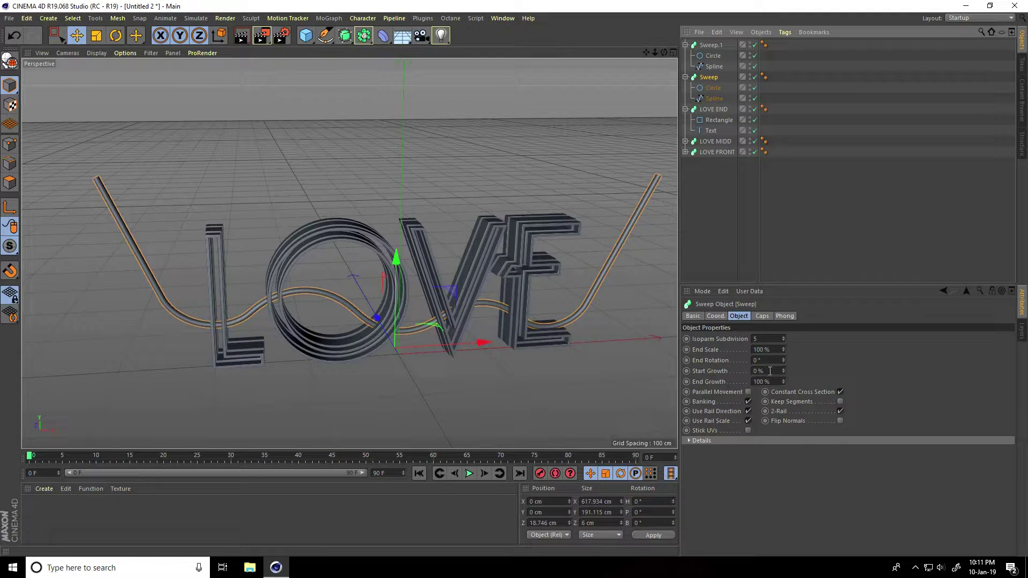
left_click_drag(783, 369, 784, 382)
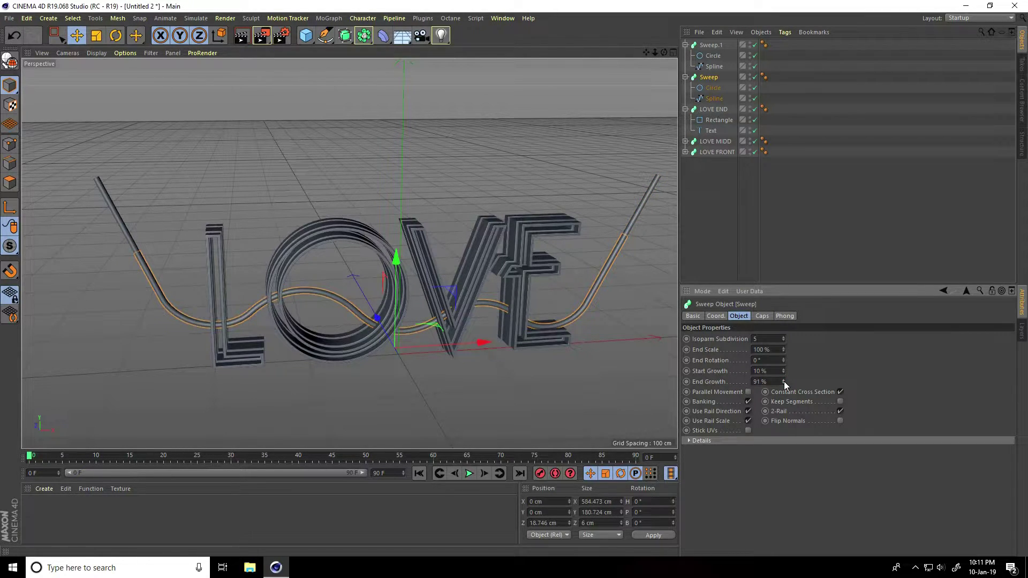
Set the profile circle's radius in the duplicated sweep to 1.5 cm
left_click(713, 56)
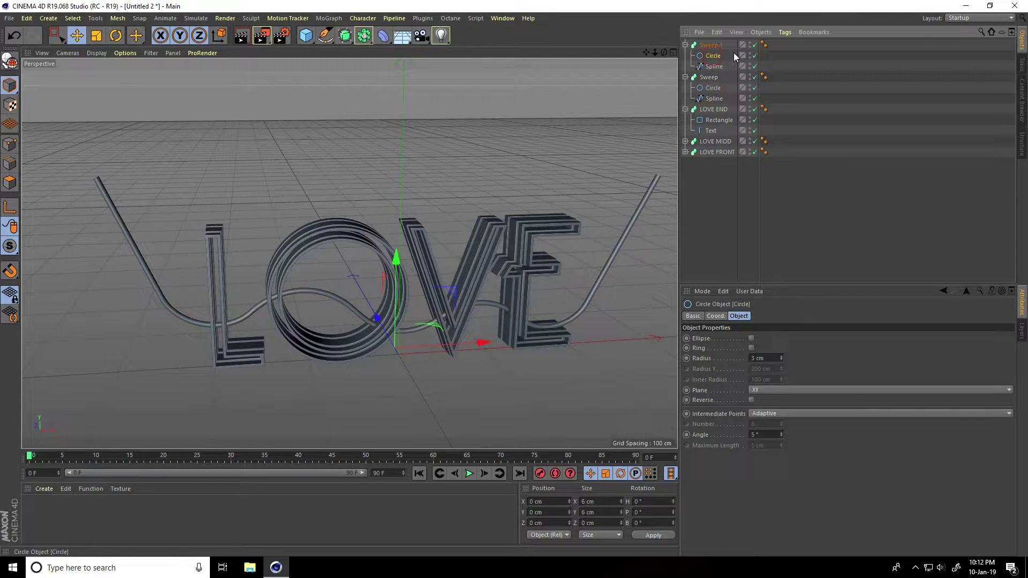
left_click(769, 357)
type("1.5")
key("Return")
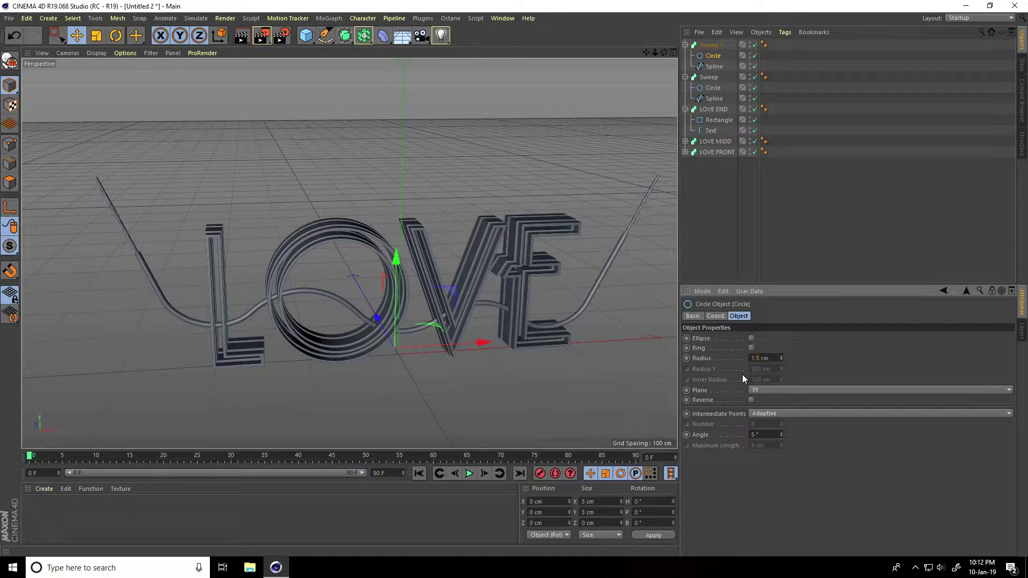
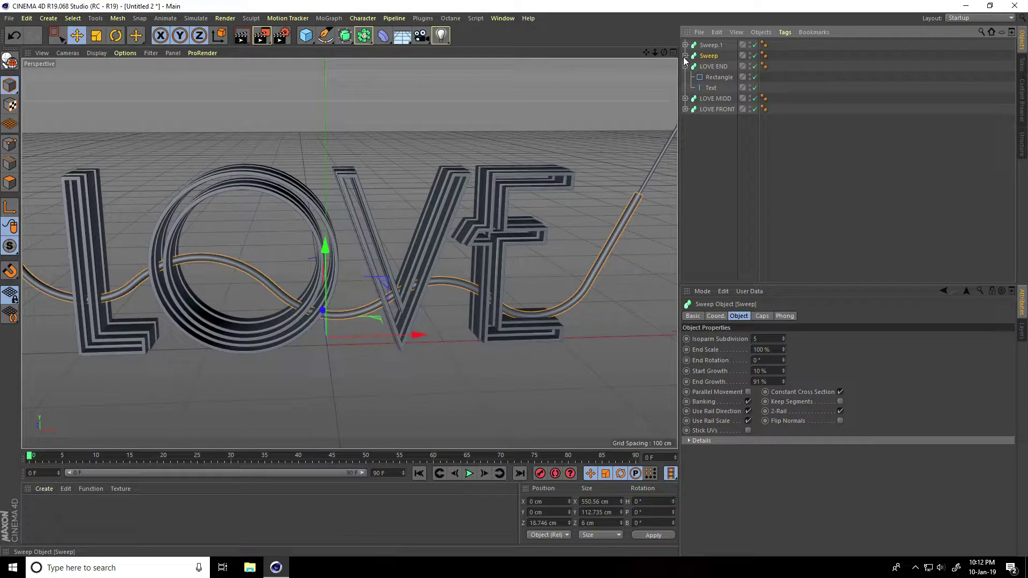
Duplicate the trimmed tube sweep and set the copy's profile circle radius to 5 cm
key("ctrl+c")
key("ctrl+v")
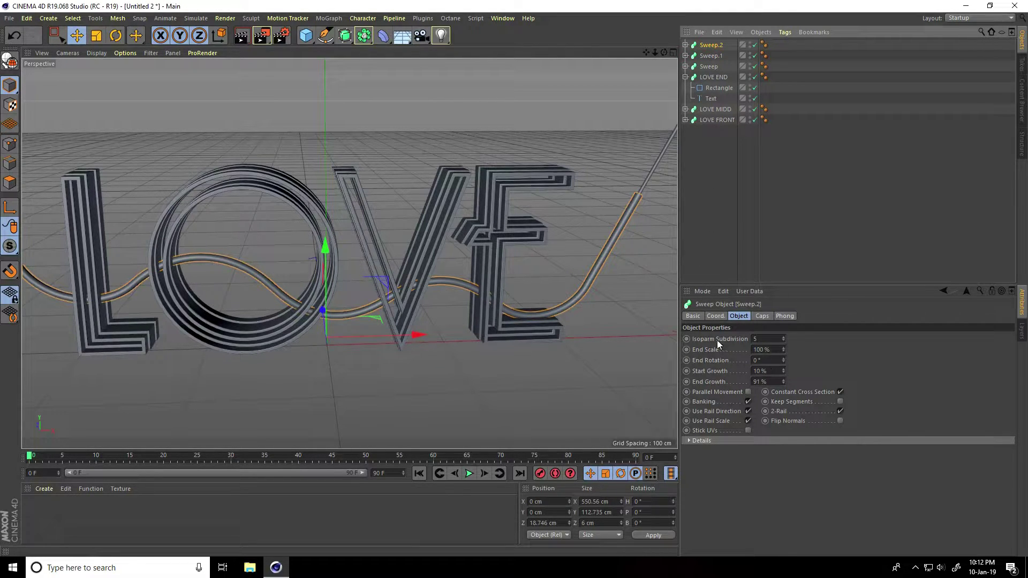
left_click(685, 45)
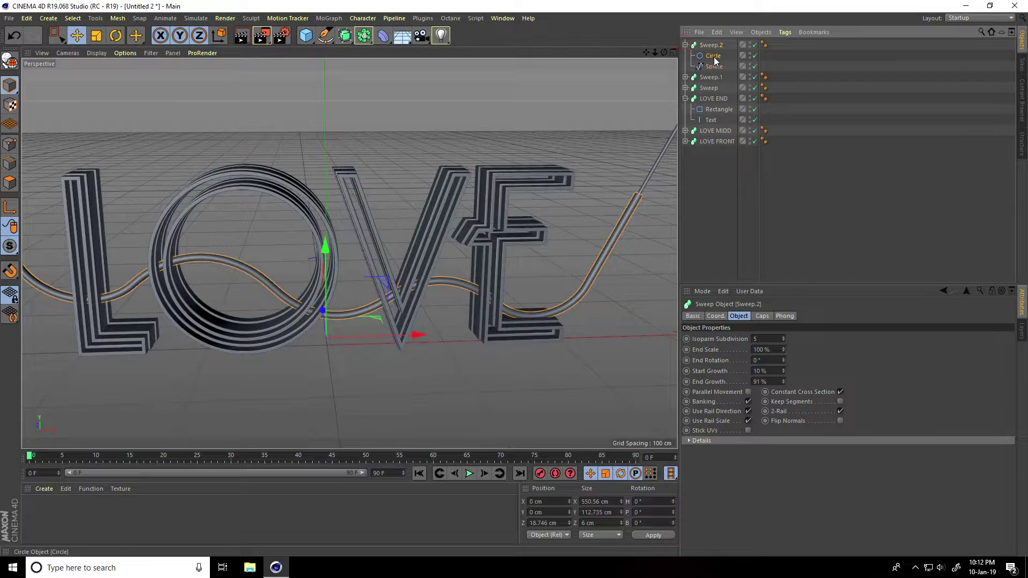
double_click(715, 56)
left_click(710, 187)
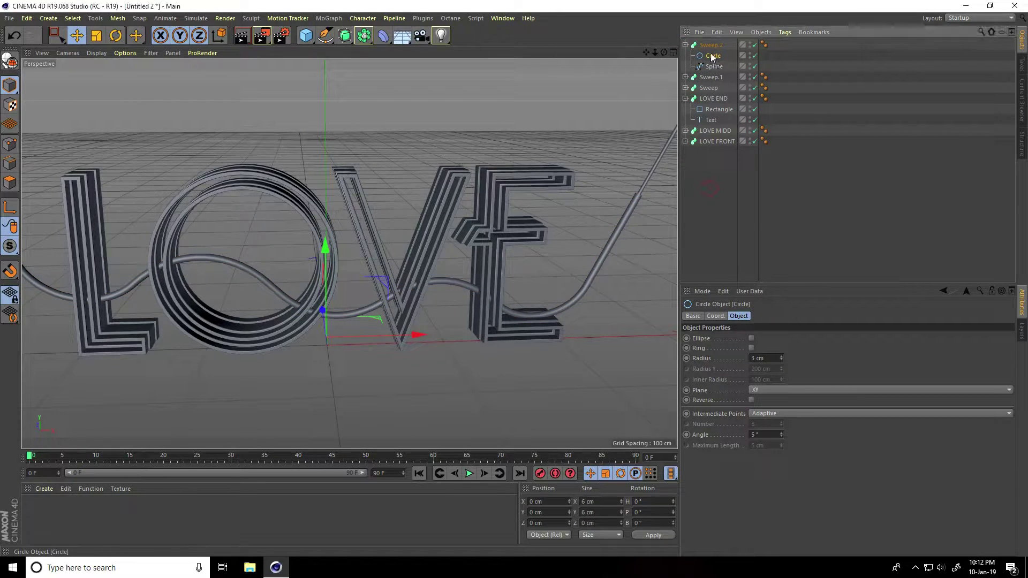
left_click(782, 356)
left_click(782, 356)
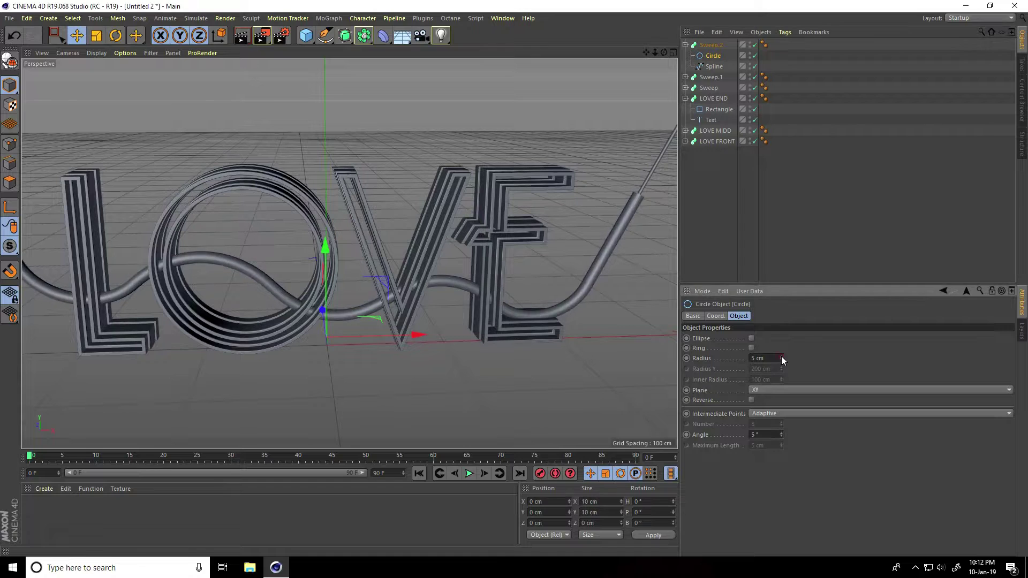
Trim the 5 cm radius sweep to a short collar inside the O, with start growth 39% and end growth 40%
left_click(708, 46)
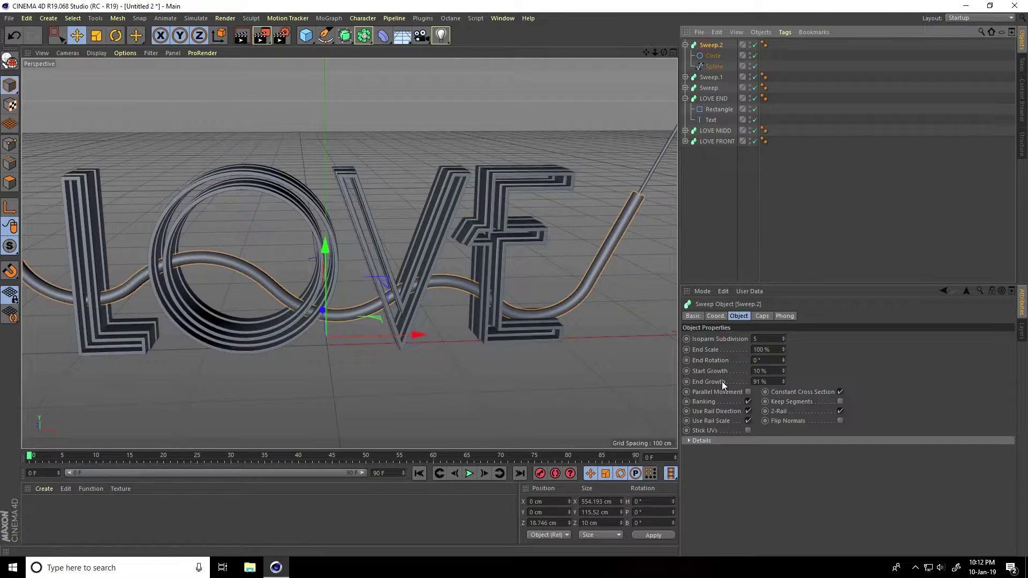
left_click(783, 370)
left_click_drag(783, 371, 783, 380)
right_click_drag(198, 261, 255, 268, "alt")
left_click_drag(255, 268, 325, 262, "alt")
scroll(286, 258, "up", 3)
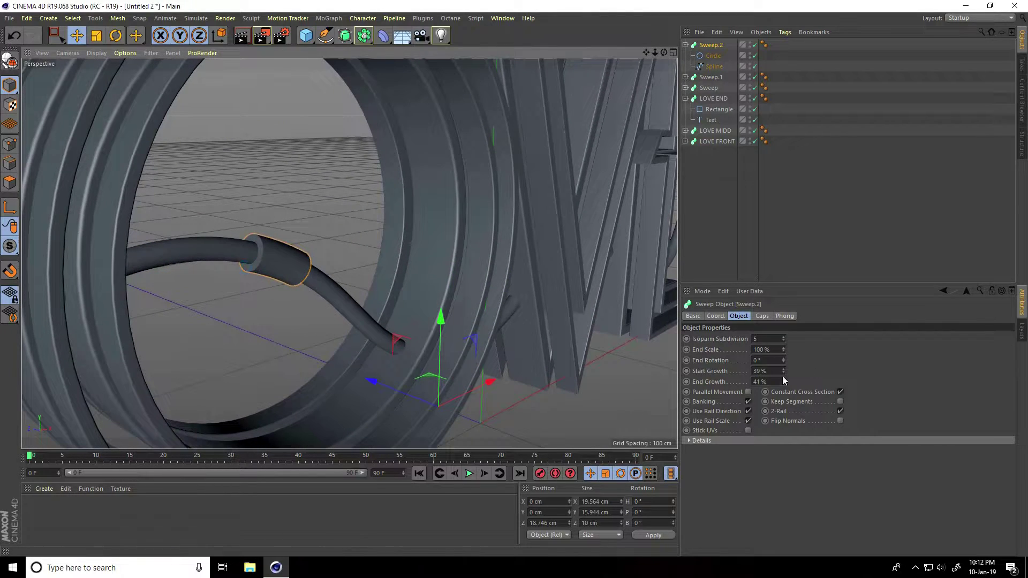
left_click(783, 384)
left_click_drag(375, 304, 311, 301, "alt")
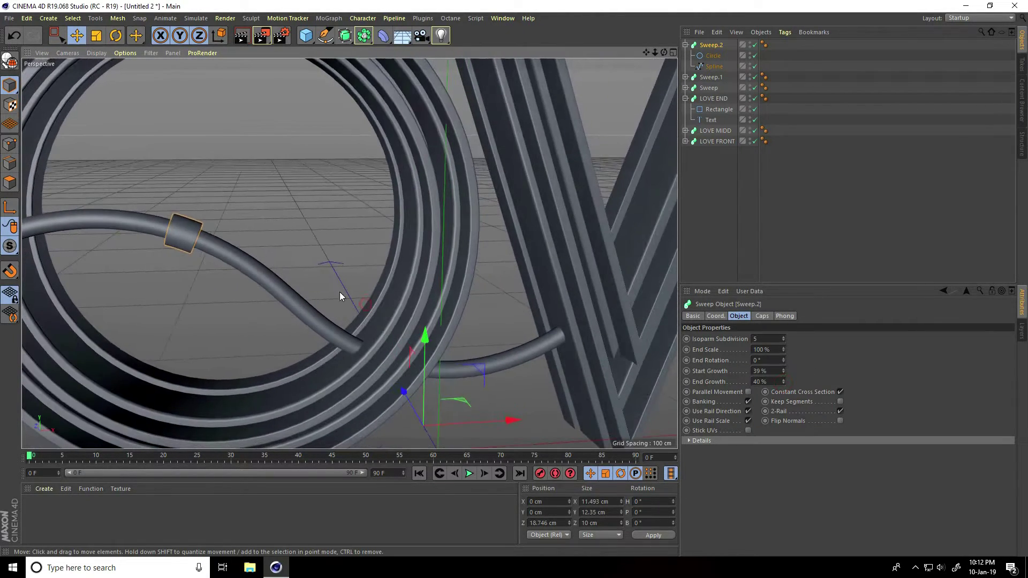
scroll(311, 300, "down", 5)
scroll(324, 248, "up", 3)
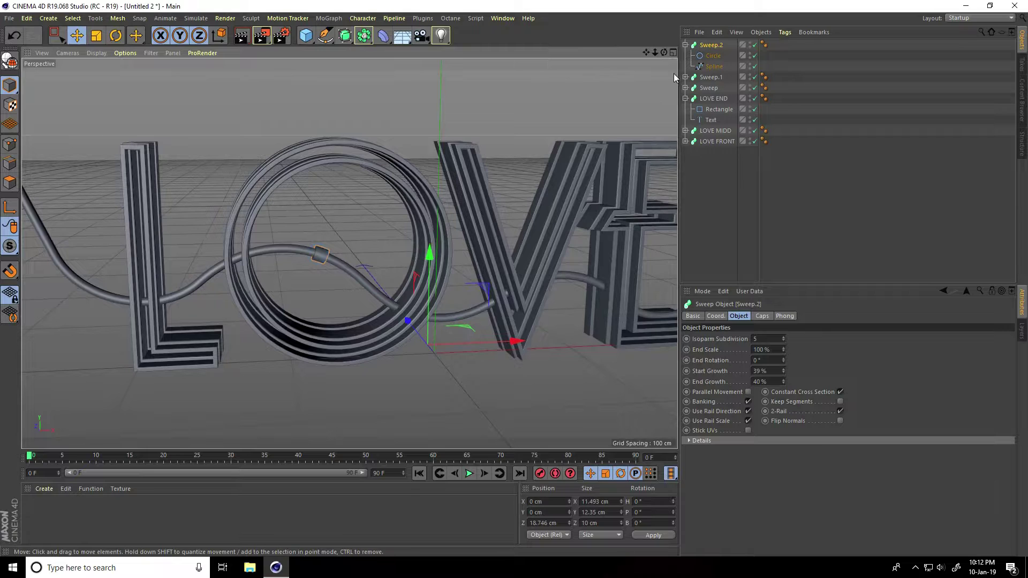
Duplicate the collar sweep and place the copy between the V and E with start growth 66% and end growth 65%
left_click(686, 45)
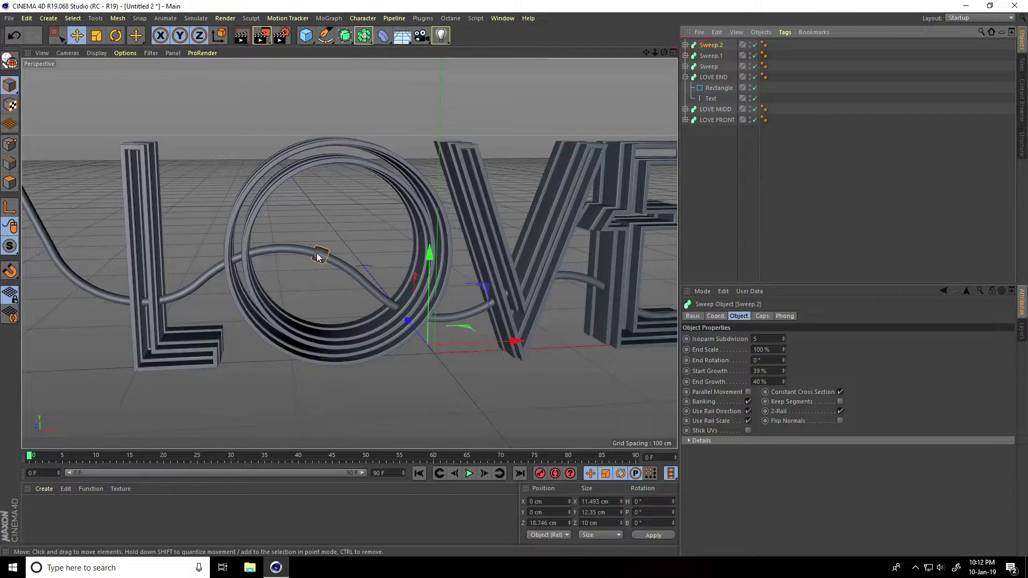
key("ctrl+c")
key("ctrl+v")
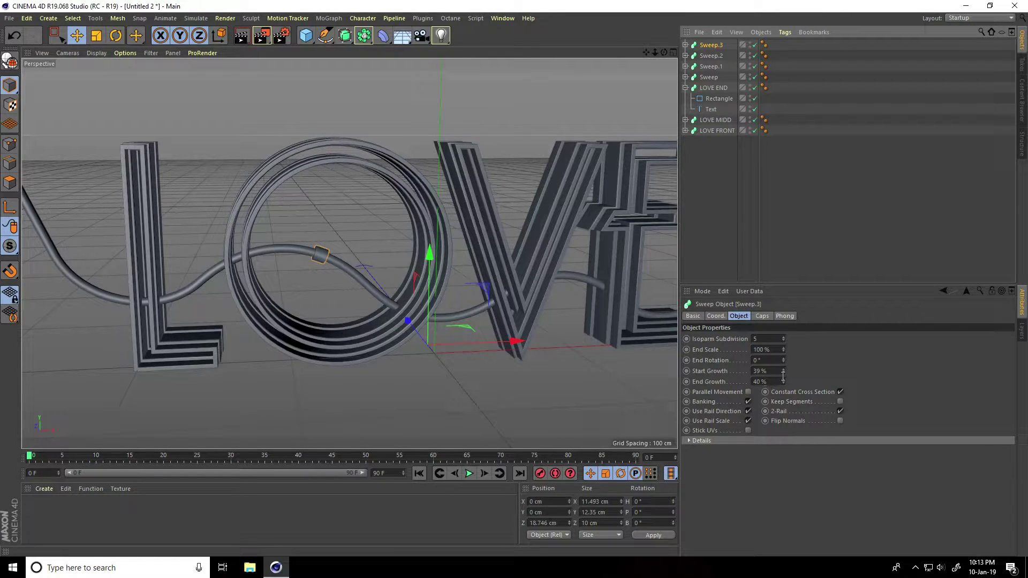
mouse_move(783, 369)
left_mouse_down()
mouse_move(782, 353)
mouse_move(784, 381)
left_mouse_up()
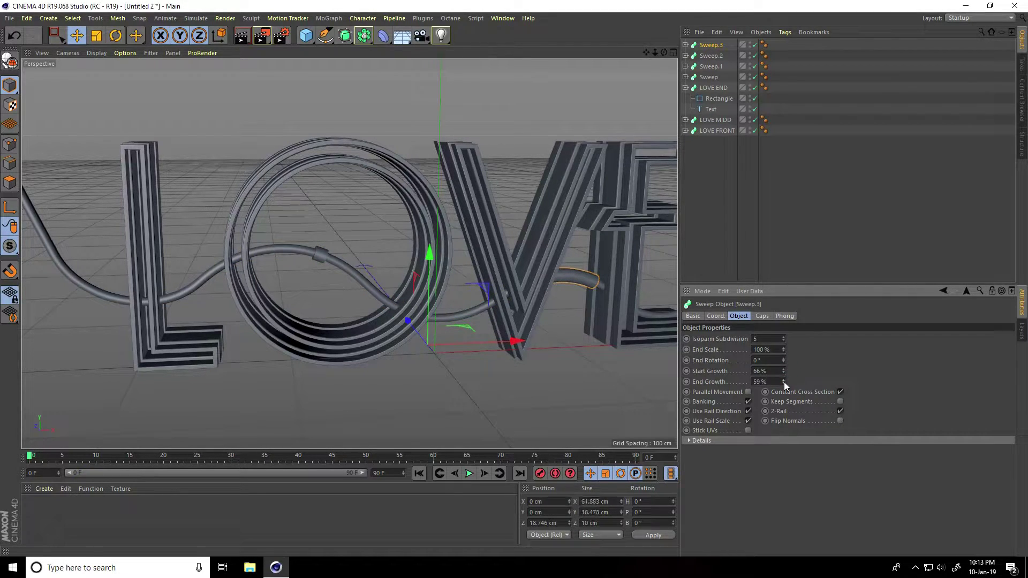
left_click(784, 381)
mouse_move(605, 309)
left_mouse_down("alt")
mouse_move(576, 292)
mouse_move(594, 294)
left_mouse_up("alt")
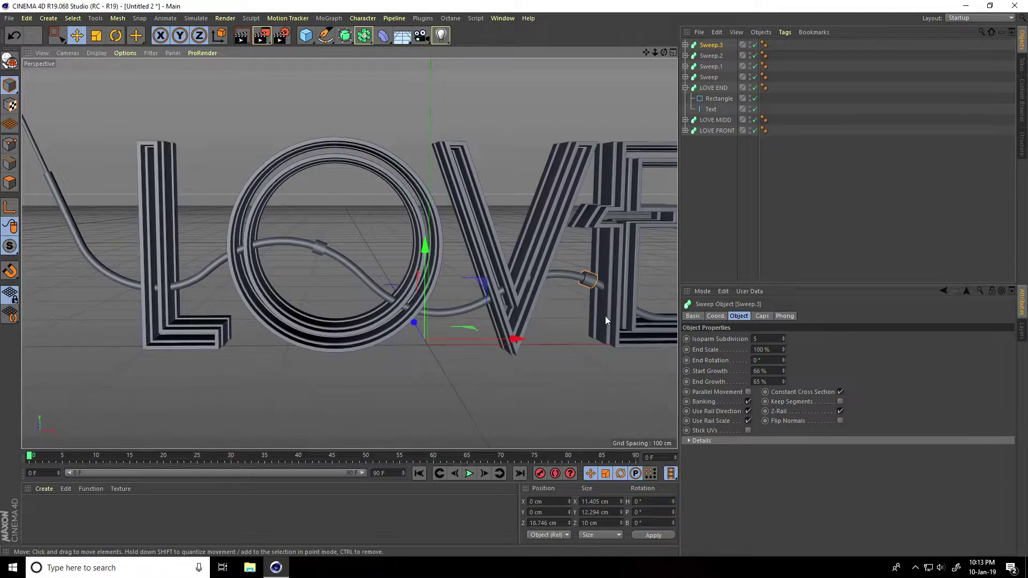
scroll(610, 326, "down", 5)
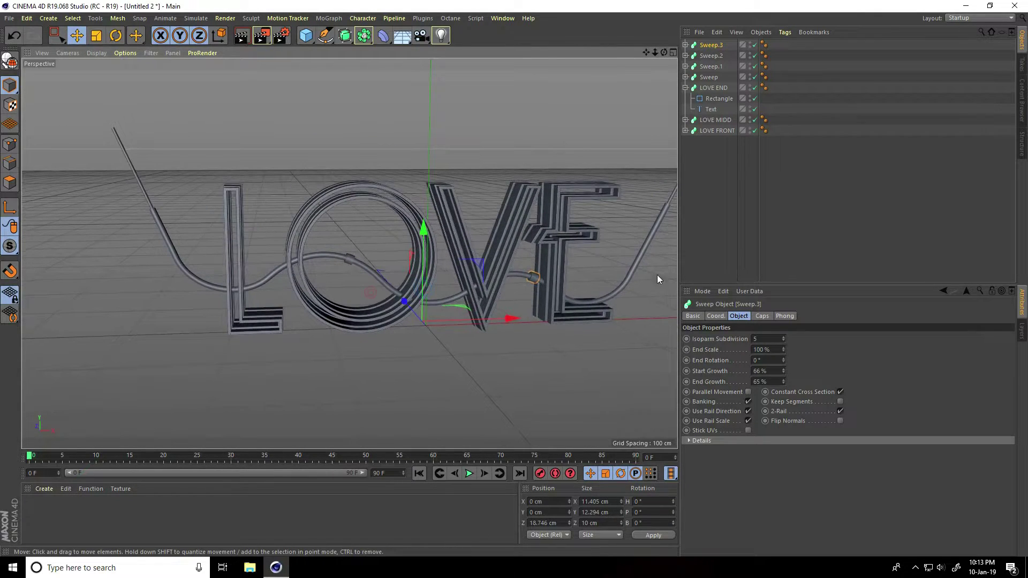
Duplicate the collar beside the E and shift the copy along the tube with start growth 88% and end growth 87%
left_click(712, 46)
key("ctrl+c")
key("ctrl+v")
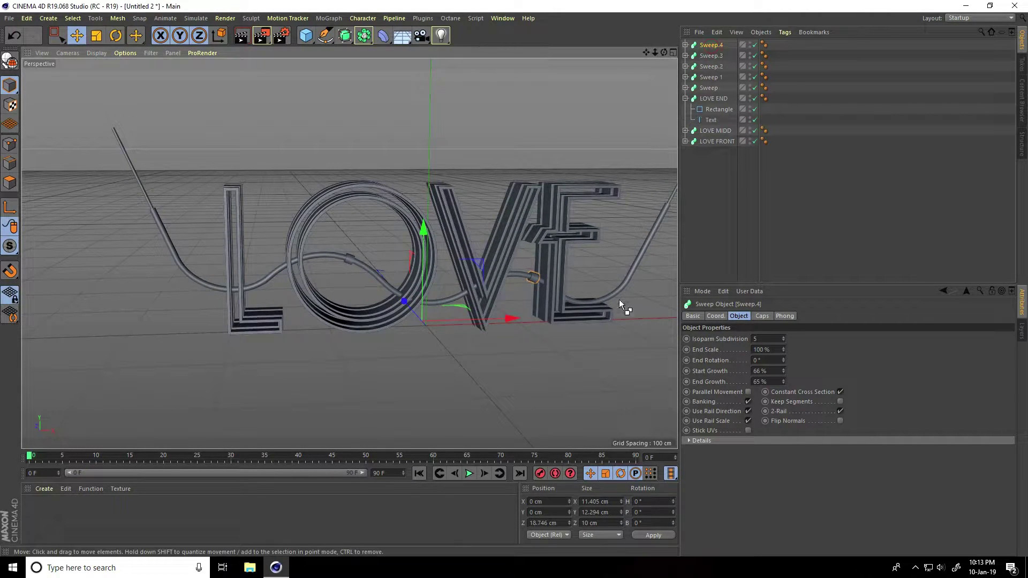
left_click_drag(782, 368, 782, 368)
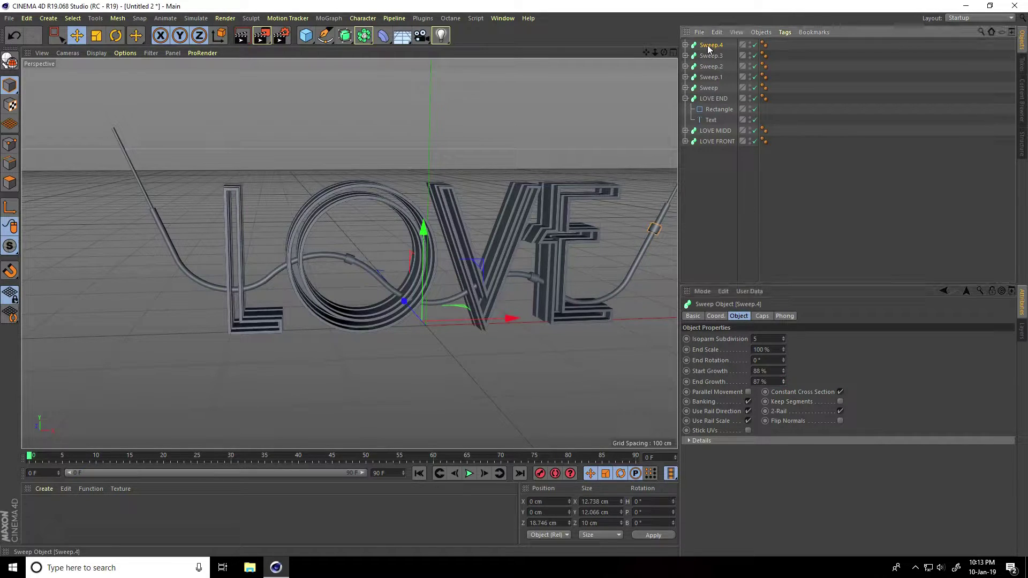
Create another collar on the tube before the L, with start growth 16% and end growth 17%
key("ctrl+v")
left_click_drag(783, 369, 785, 380)
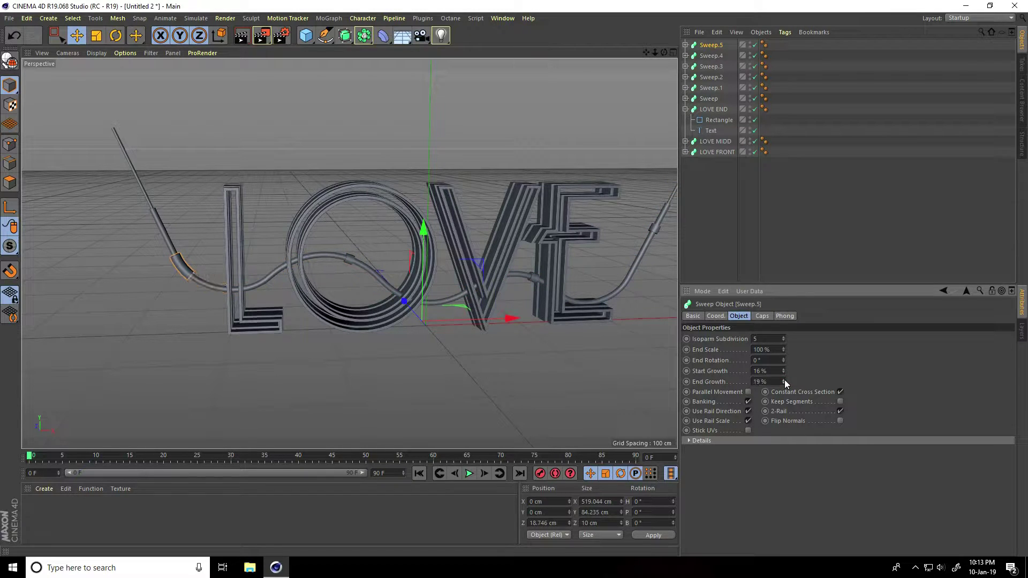
left_click(784, 385)
left_click(784, 385)
left_click_drag(266, 272, 270, 275, "alt")
scroll(271, 277, "up", 4)
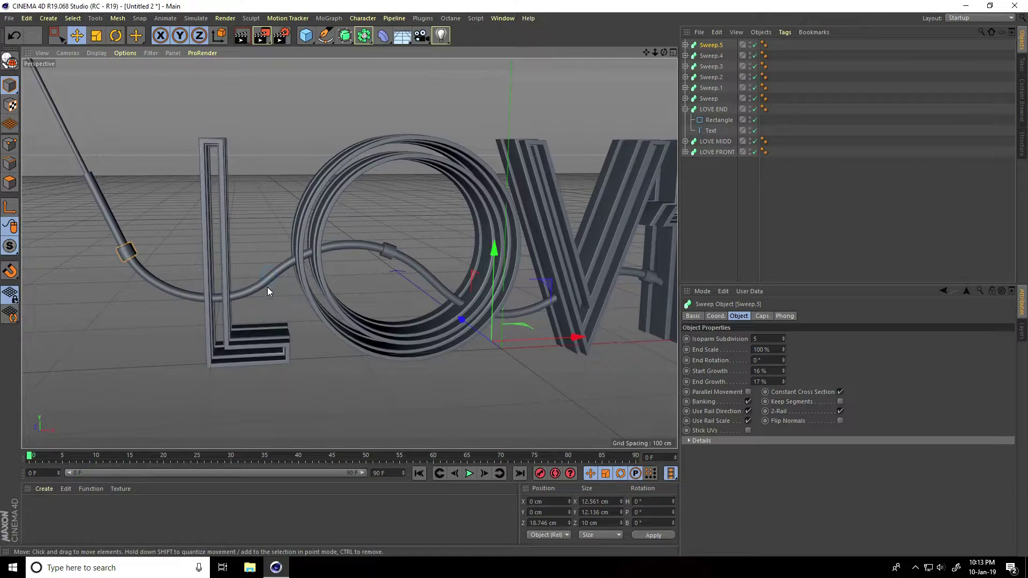
Duplicate the collar before the L and place the copy between the L and O with start growth 30% and end growth 29%
key("ctrl+c")
key("ctrl+v")
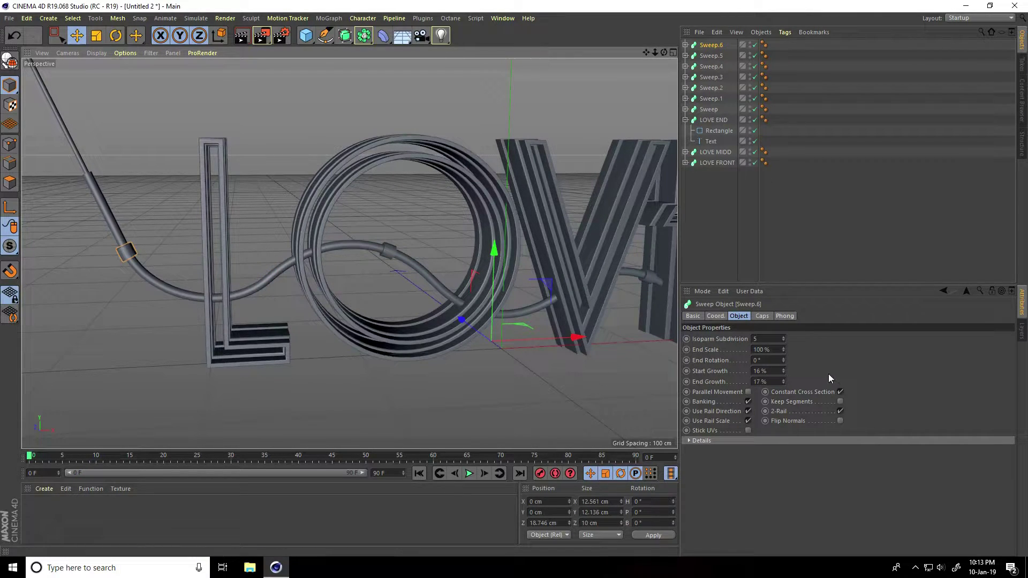
left_click_drag(783, 369, 784, 379)
left_click_drag(332, 269, 275, 272, "alt")
right_click_drag(275, 272, 155, 305, "alt")
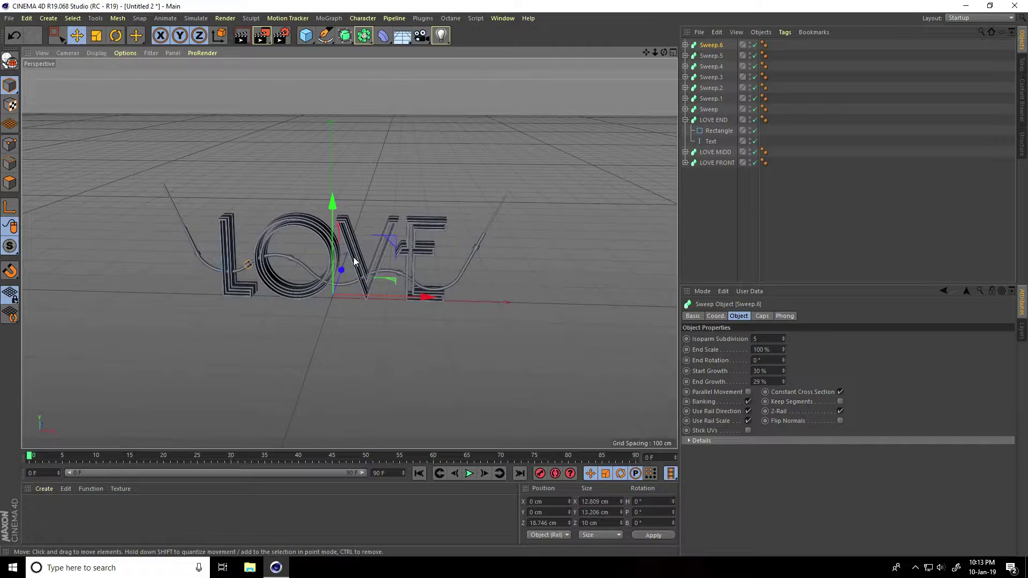
Add a plane and rotate its pitch to 90° to make an upright backdrop for the letters
right_click_drag(365, 263, 377, 220, "alt")
left_click_drag(340, 263, 380, 261, "alt")
left_click(308, 41)
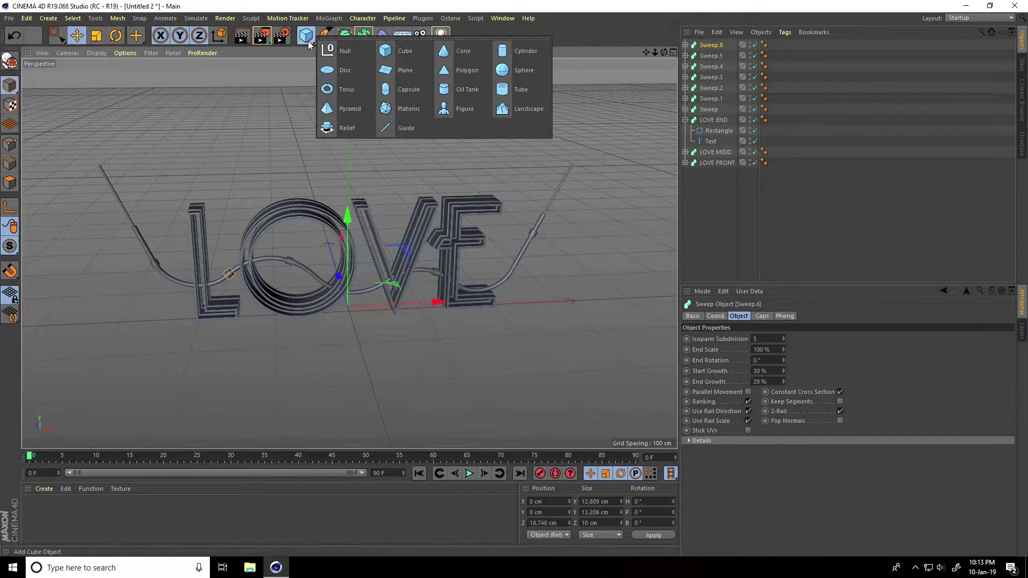
left_click(399, 70)
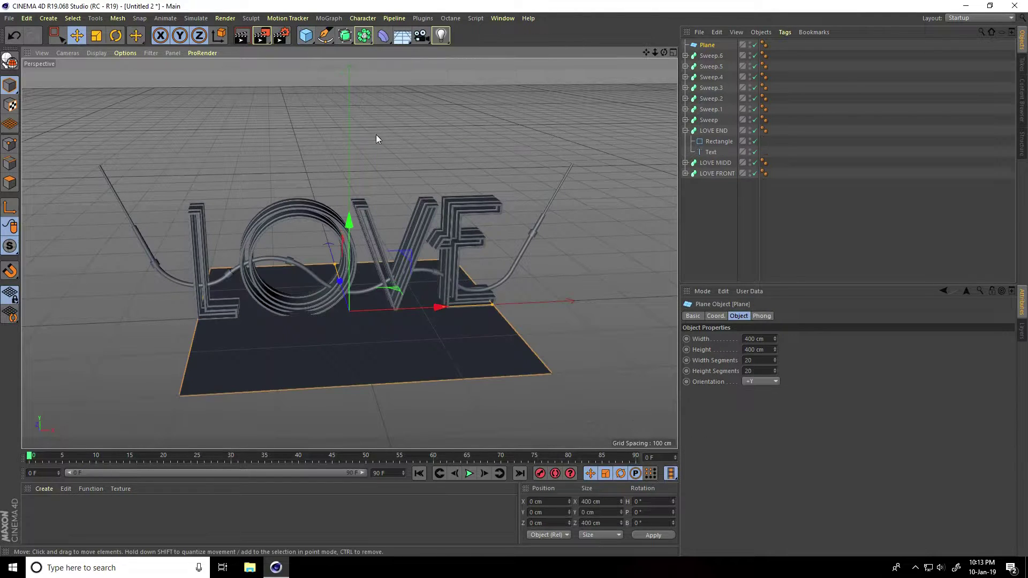
left_click(116, 35)
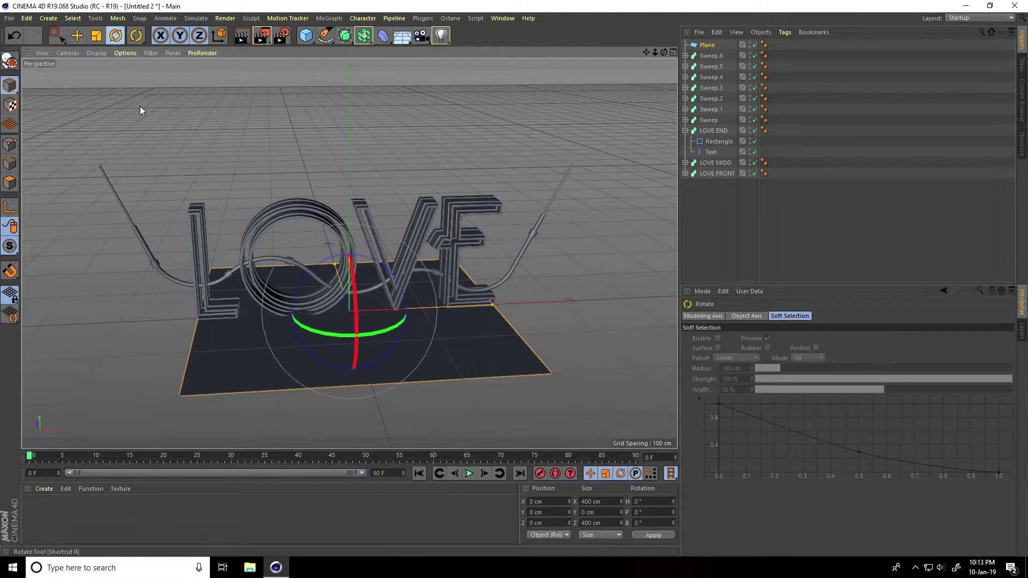
left_click_drag(345, 279, 347, 385)
left_click(77, 35)
Move the plane behind the letters to about Z 40.6 cm and enlarge it to about 1058 by 682 cm
left_click_drag(377, 270, 324, 297, "alt")
left_click_drag(479, 243, 525, 273, "alt")
left_click_drag(316, 174, 336, 100)
mouse_move(318, 242)
left_mouse_down()
mouse_move(330, 129)
mouse_move(320, 229)
left_mouse_up()
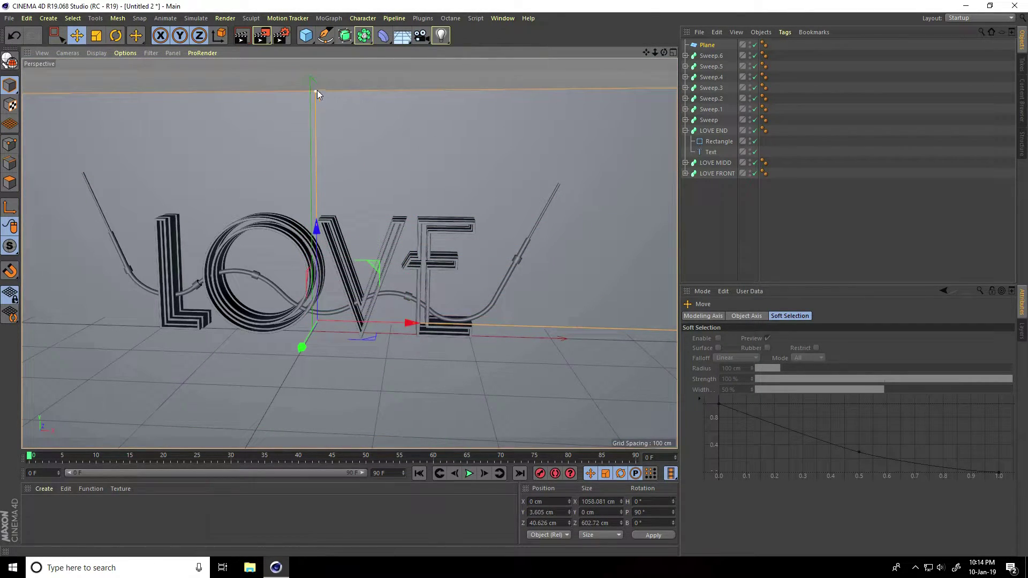
left_click_drag(317, 90, 323, 60)
scroll(226, 274, "up", 5)
left_click_drag(260, 271, 196, 262, "alt")
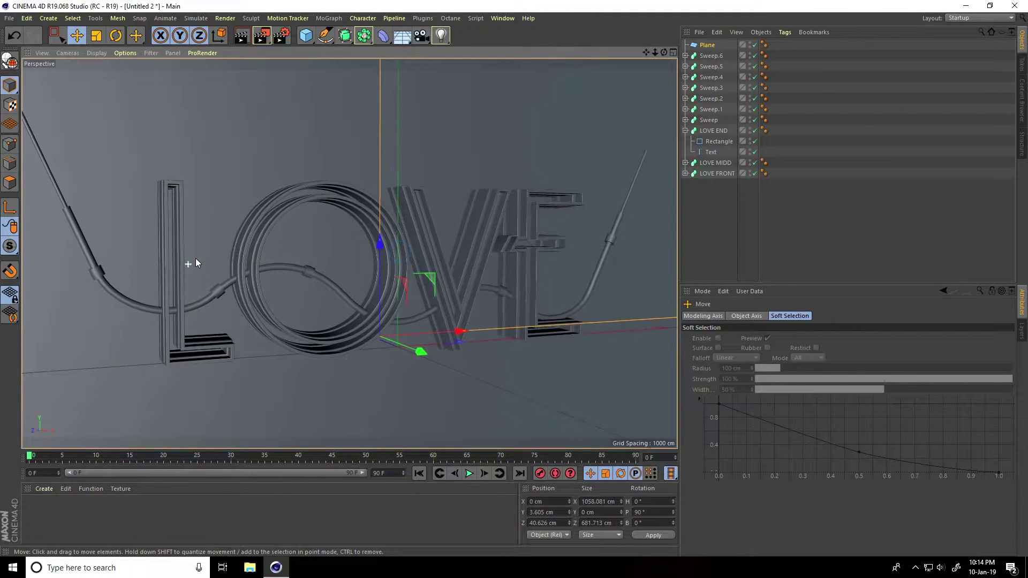
Group all seven tube, cable and collar sweeps under one null
left_click(711, 56)
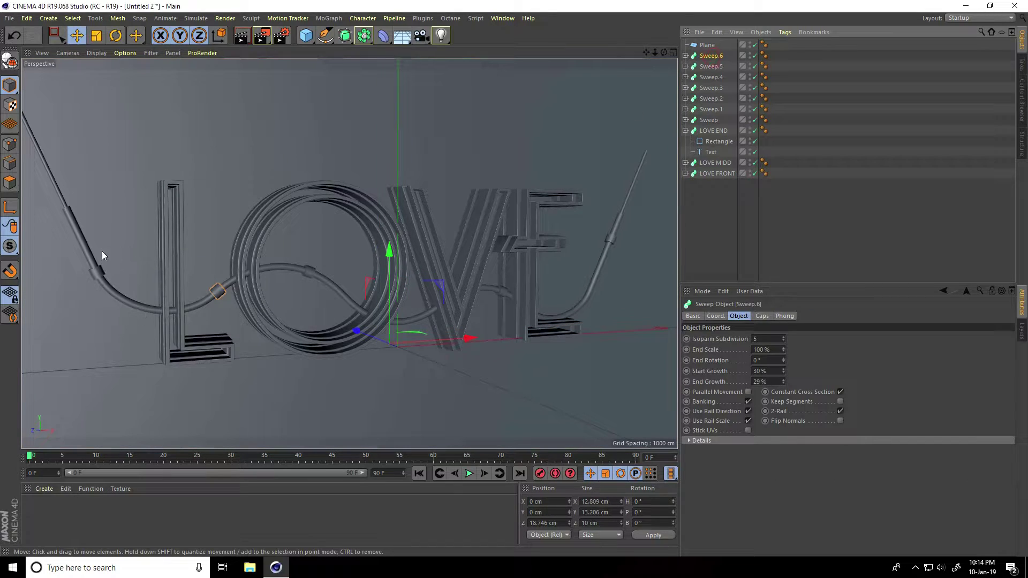
left_click(713, 122, "shift")
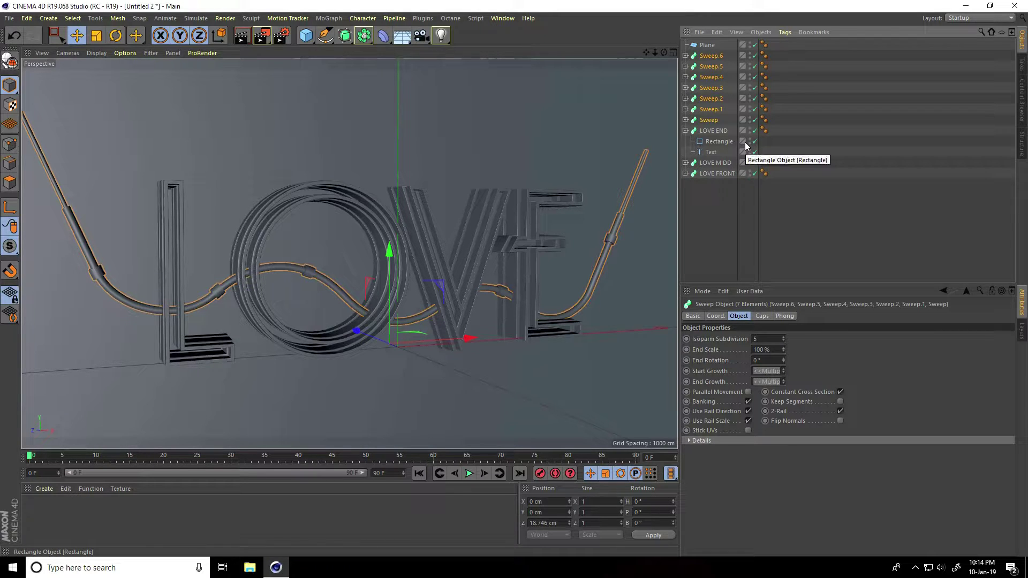
key("alt+g")
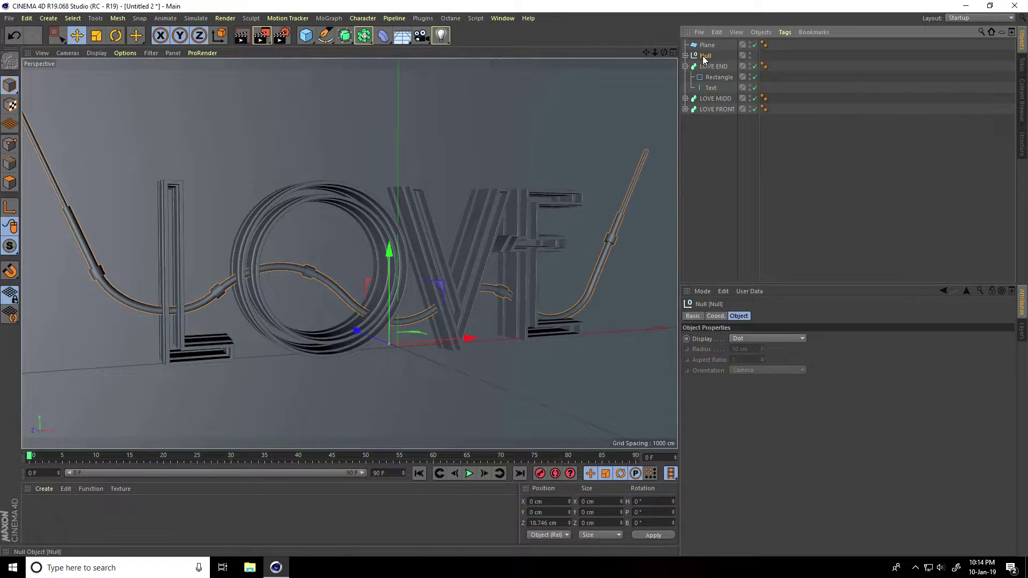
Duplicate the null holding the tube and its collars
left_click(716, 32)
left_click(730, 86)
left_click(717, 33)
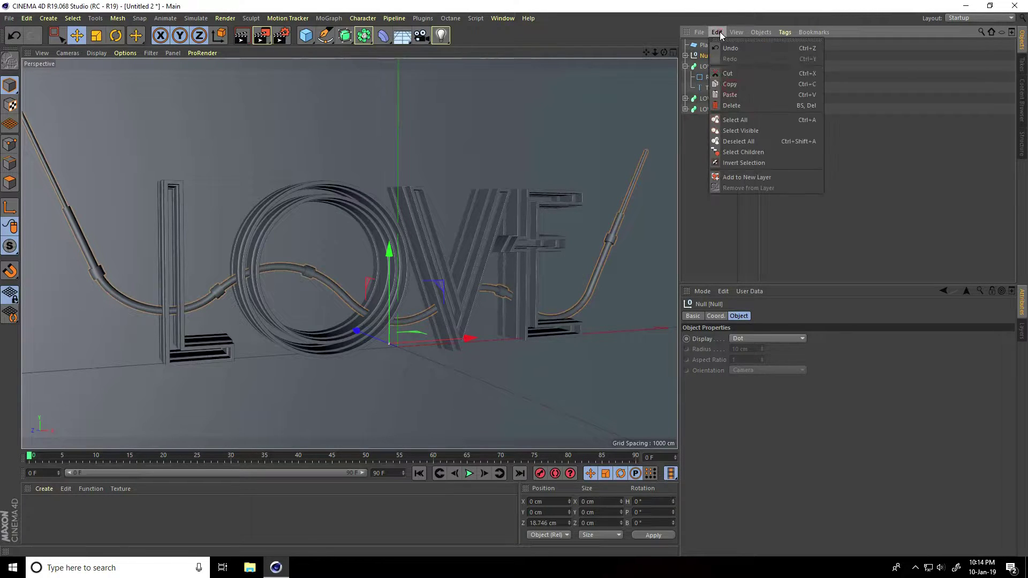
left_click(733, 91)
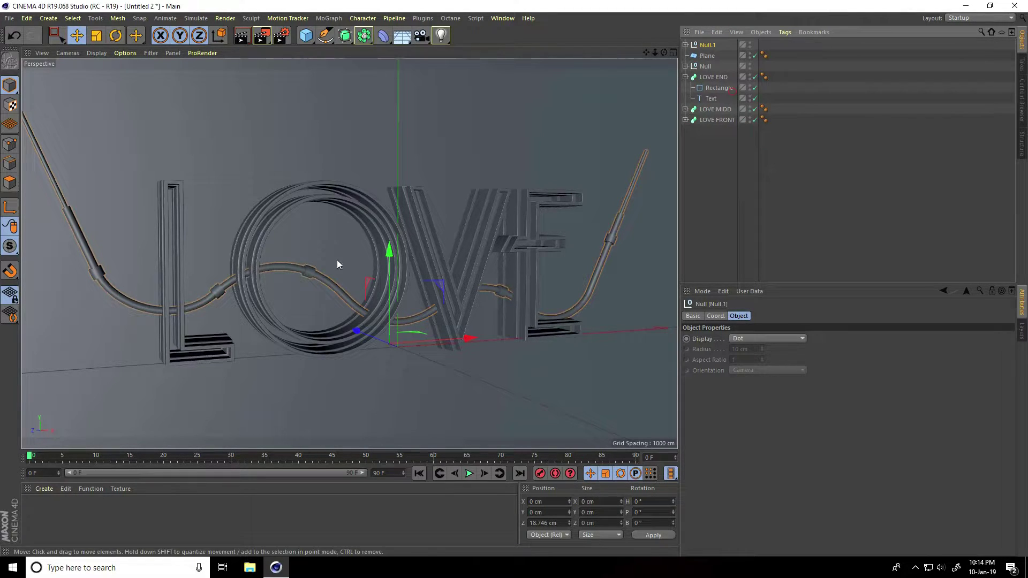
Rotate the duplicated tube group to a bank of about -165.5° and move it to about X 328, Y -56 cm
left_click(115, 36)
left_click_drag(348, 310, 361, 382)
key("ctrl+z")
left_click_drag(354, 316, 407, 371)
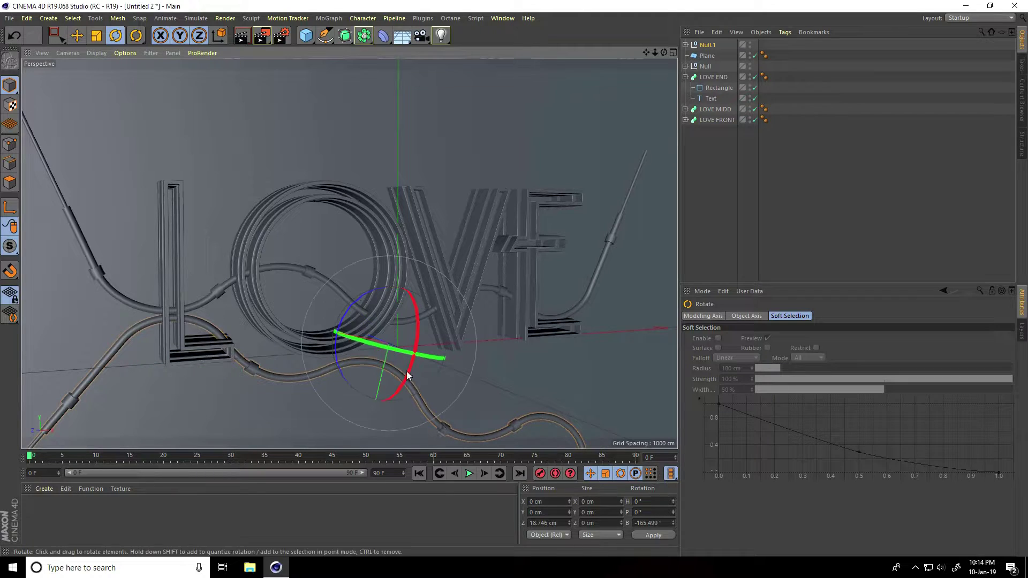
left_click(79, 36)
left_click_drag(280, 321, 656, 410)
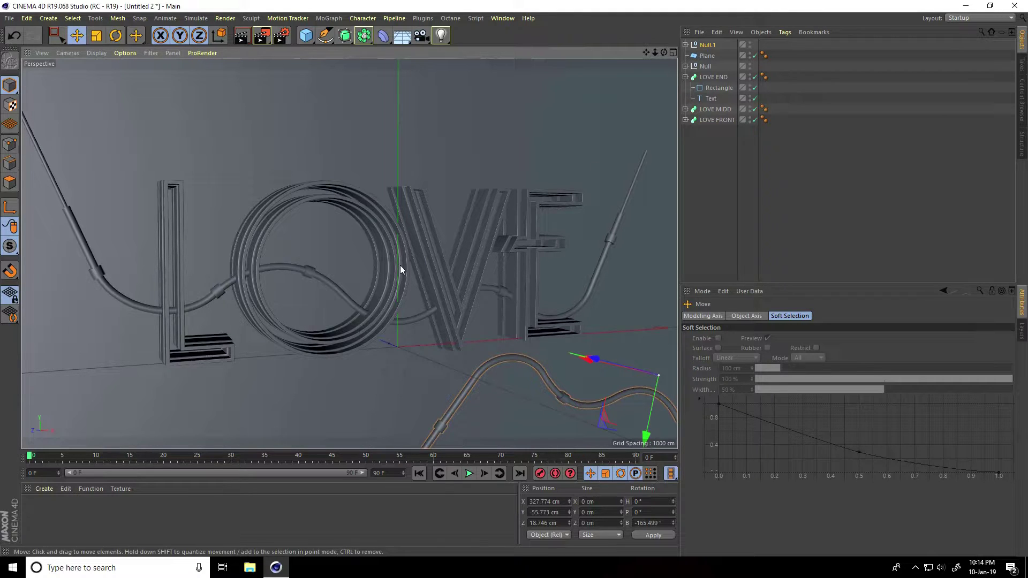
Duplicate the rotated tube group and move the copy above the letters to about X 417, Y 290 cm
key("ctrl+c")
key("ctrl+v")
left_click_drag(648, 435, 674, 99)
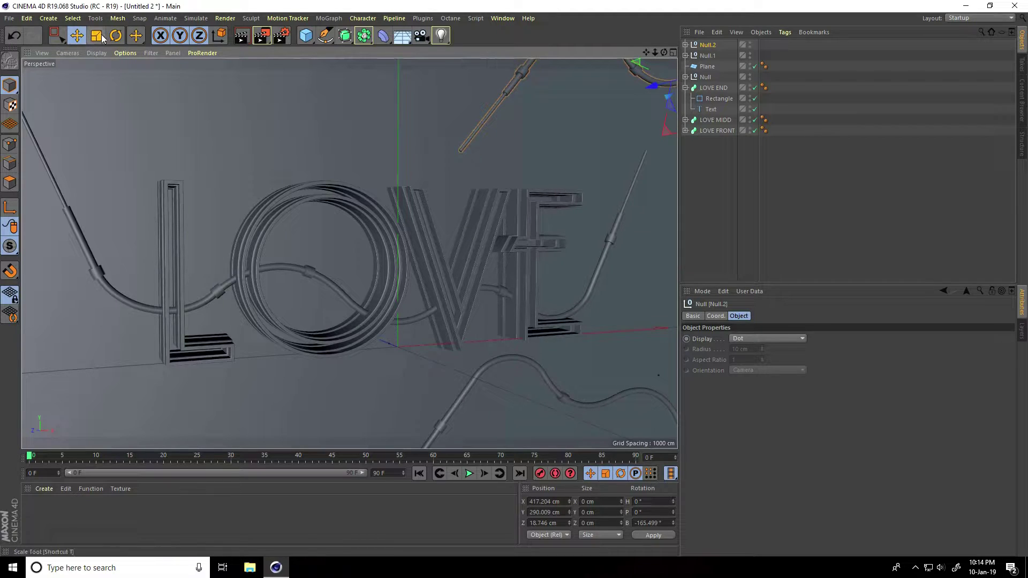
key("r")
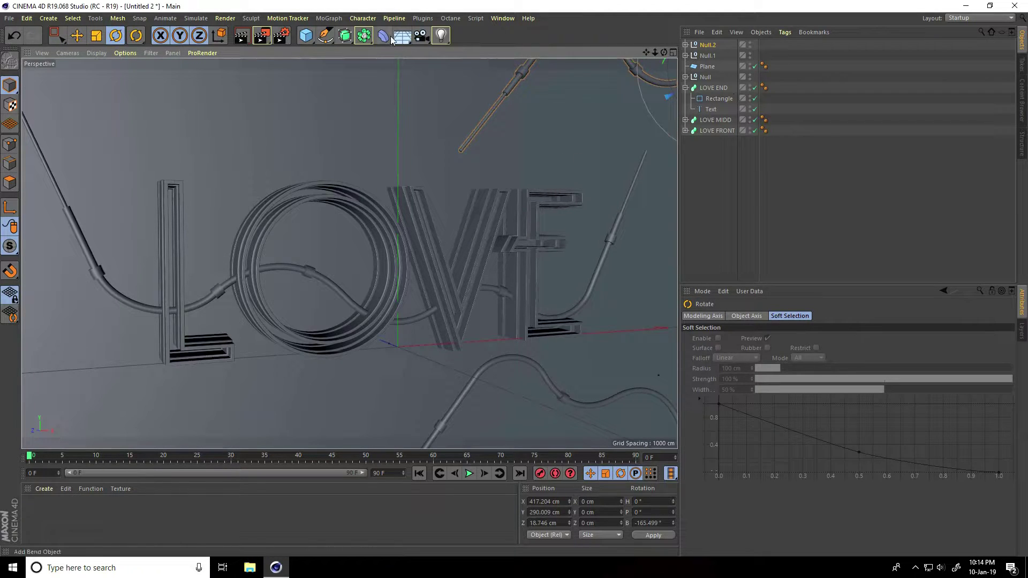
Add a camera from the current perspective view of the LOVE letters
left_click(422, 36)
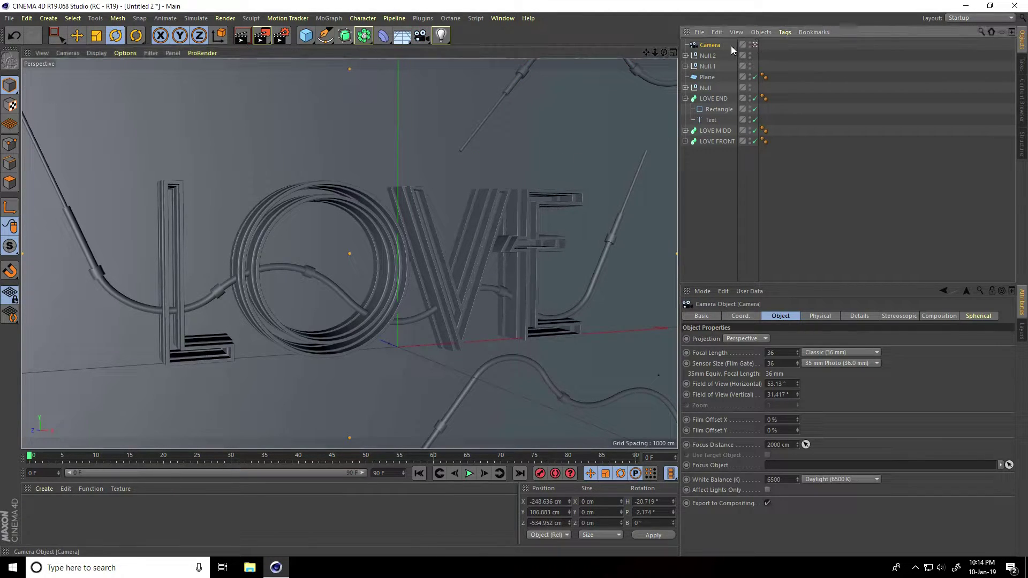
left_click(754, 45)
scroll(463, 179, "down", 3)
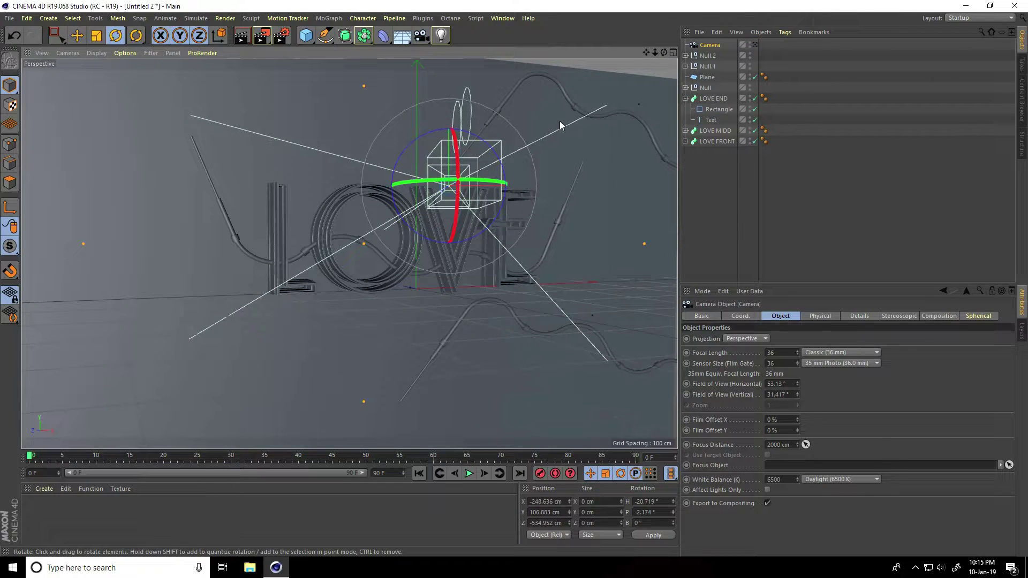
Rotate the upper tube group to a heading of -180° and a bank of about -40.8°
left_click(704, 57)
scroll(226, 223, "down", 3)
scroll(513, 97, "up", 1)
left_click_drag(513, 101, 87, 51, "alt")
left_click(116, 35)
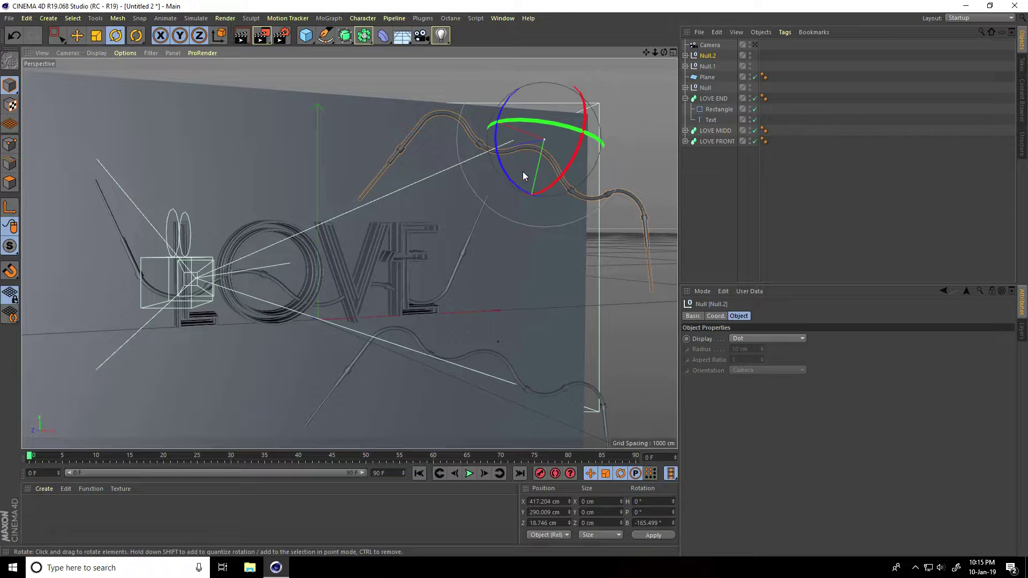
left_click_drag(574, 149, 316, 118)
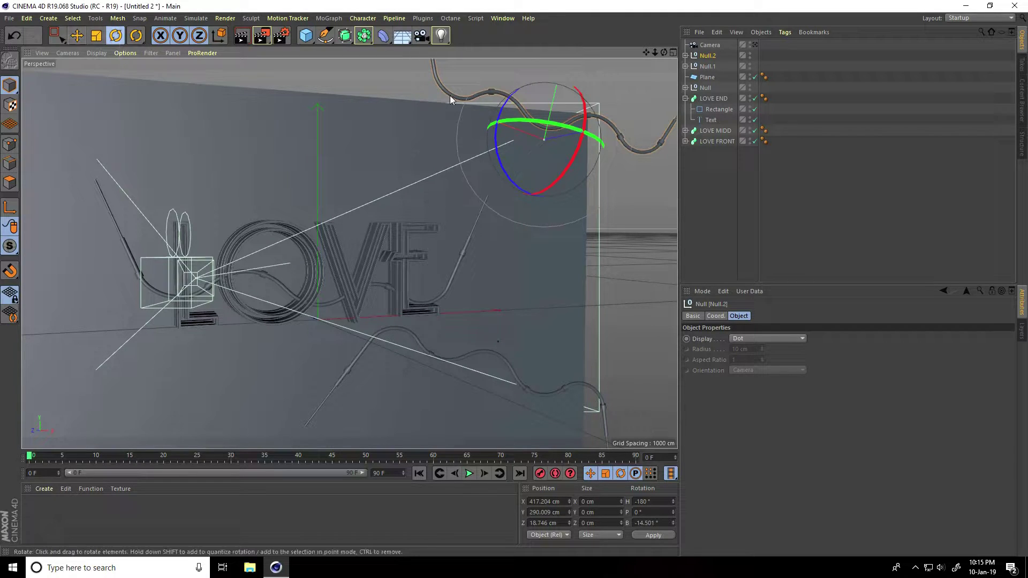
left_click_drag(503, 108, 450, 79)
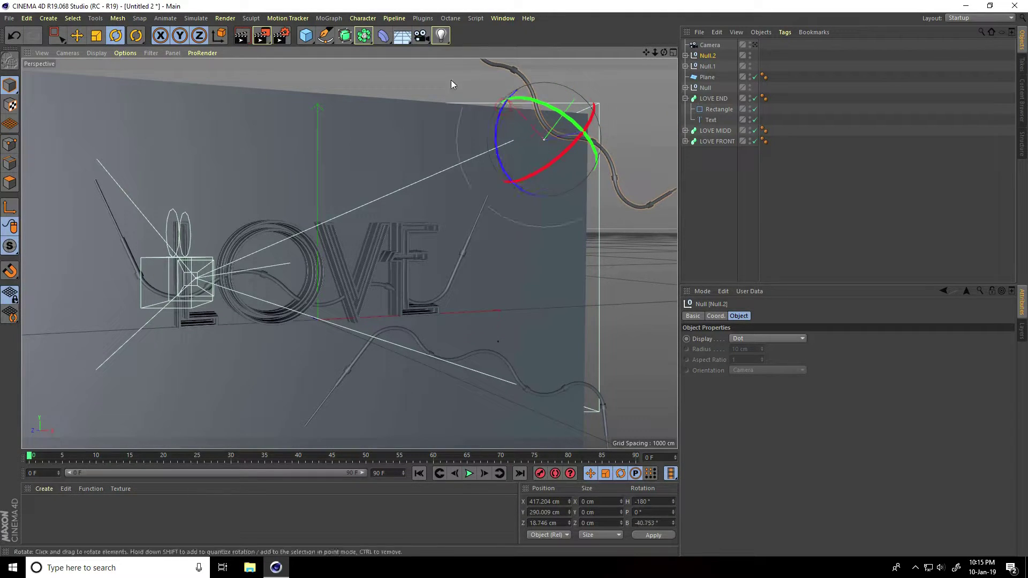
Move the rotated upper tube group to about X 269, Y 118 cm and view the scene through the camera
left_click(67, 34)
left_click_drag(545, 93, 515, 175)
left_click(755, 44)
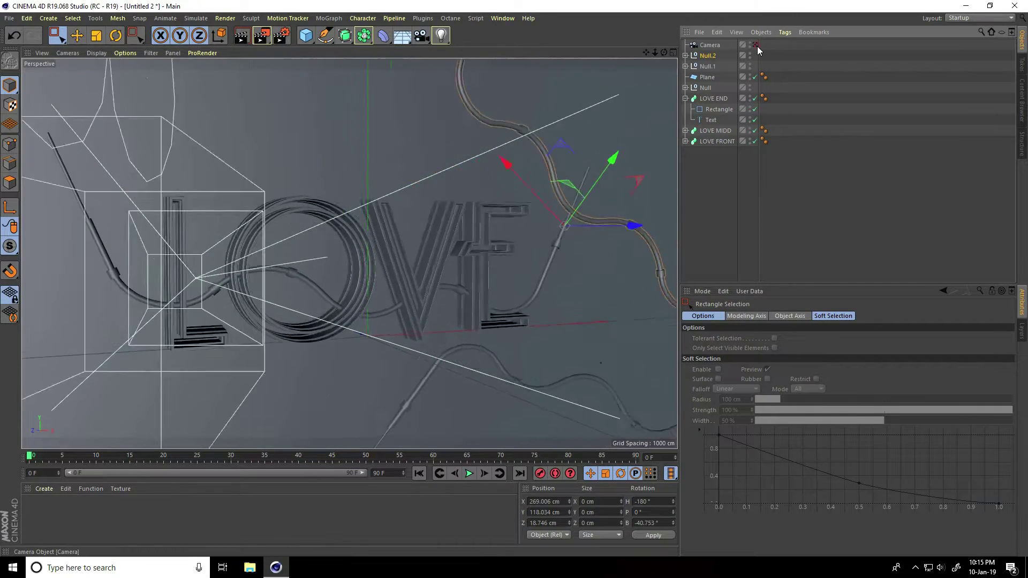
Duplicate the upper and lower tube groups beside the E together and move the copies about 430 cm along negative X
left_click(708, 67, "ctrl")
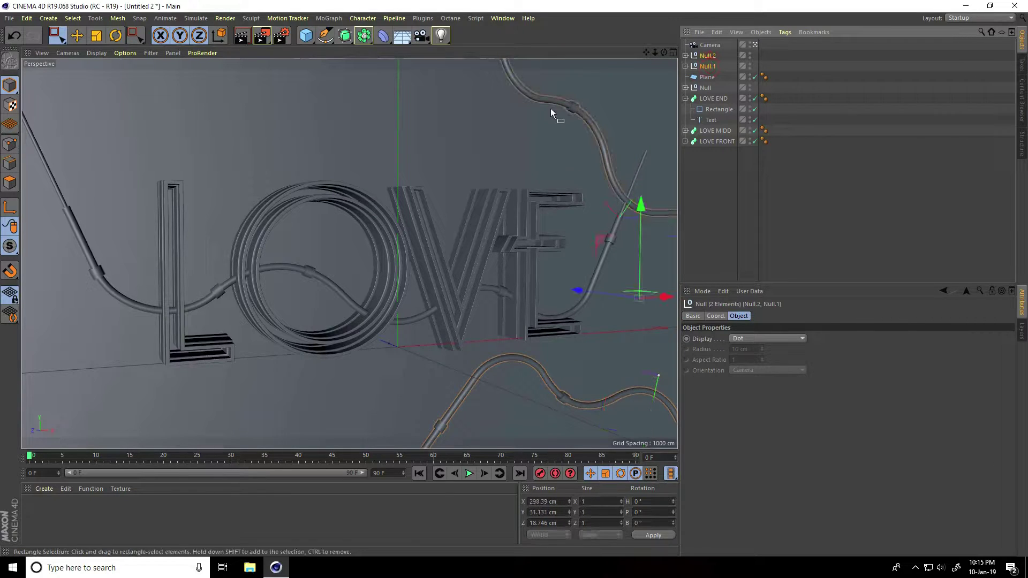
key("ctrl+c")
key("ctrl+v")
key("e")
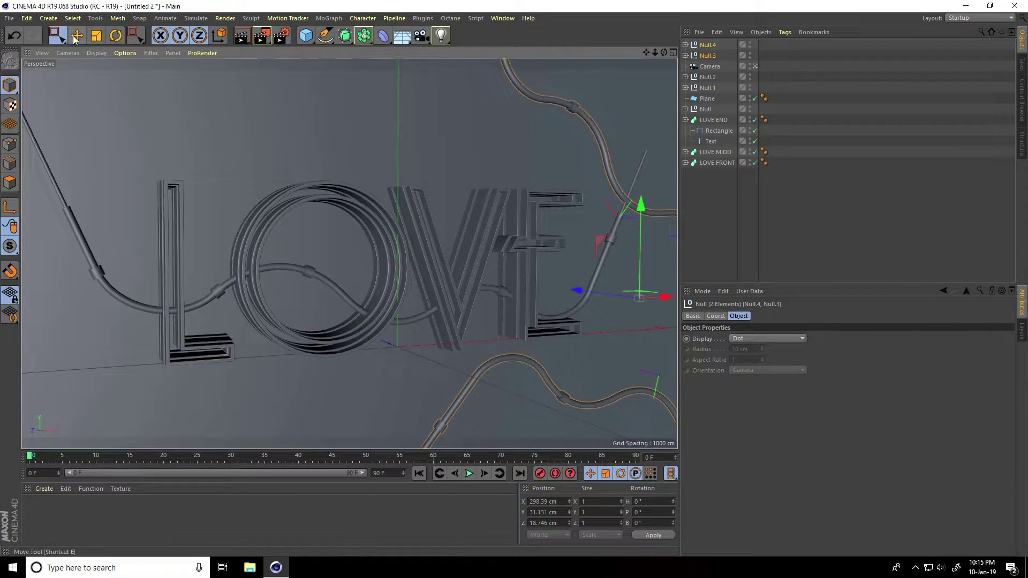
left_click_drag(666, 296, 284, 304)
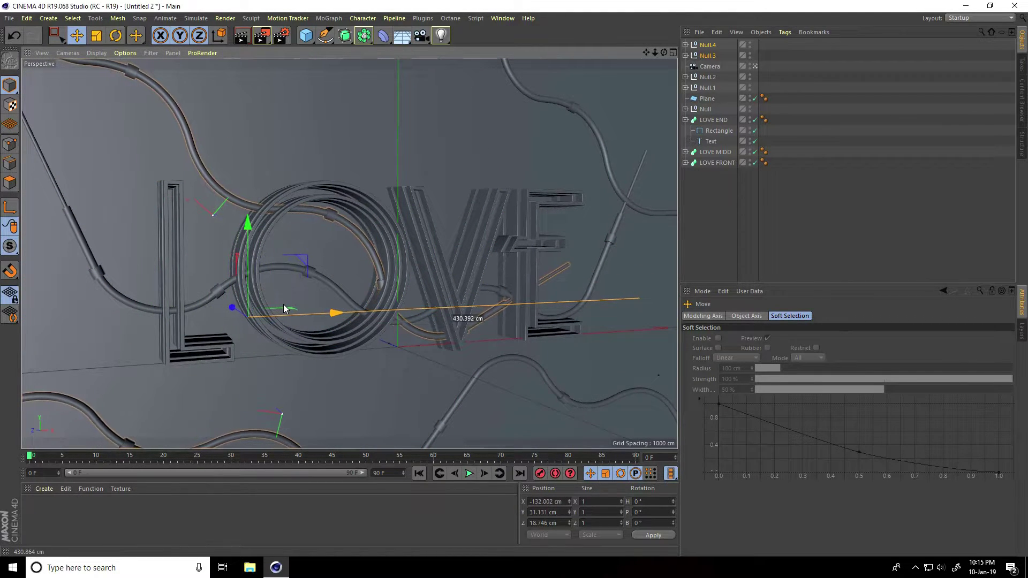
Move only the upper duplicated tube group to about X -207, Y 151 cm, above the letter L
left_click(116, 36)
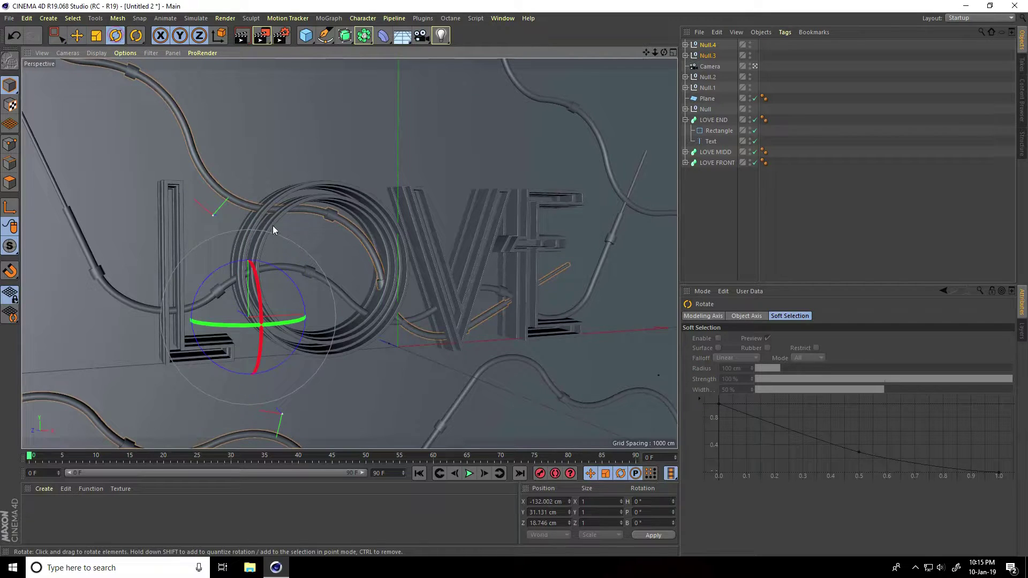
left_click(712, 56)
left_click(711, 45)
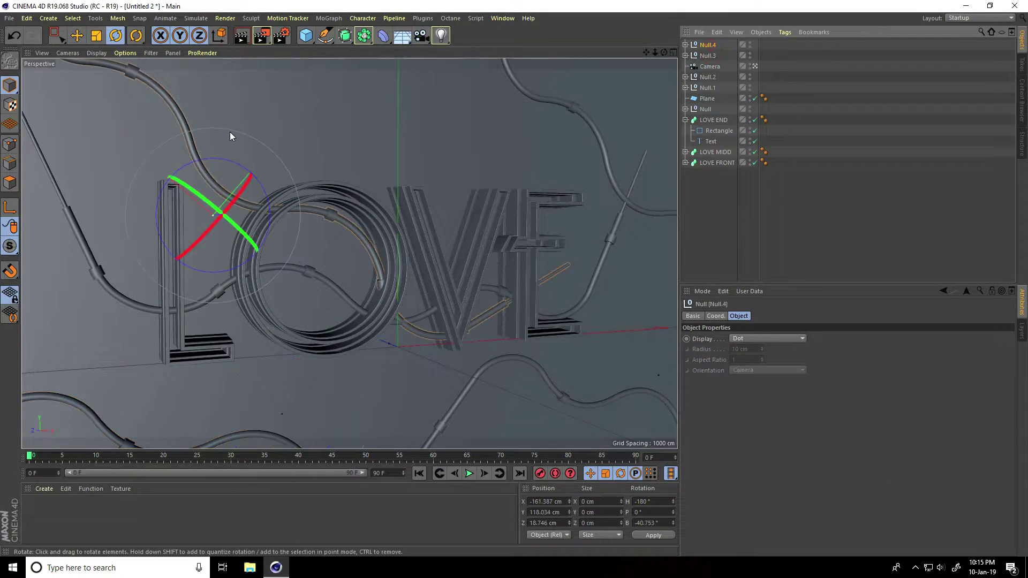
left_click(83, 38)
left_click_drag(271, 151, 258, 166)
left_click_drag(126, 168, 67, 132)
left_click_drag(211, 116, 216, 105)
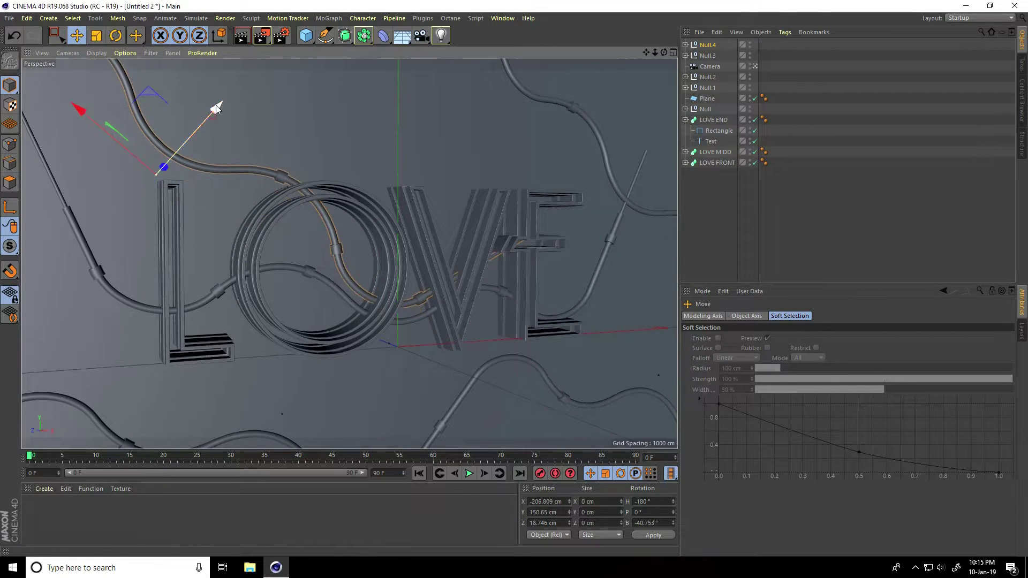
Set the upper duplicate's heading to 0° and move it to about X -124, Y 205 cm
left_click(98, 39)
left_click_drag(655, 501, 609, 502)
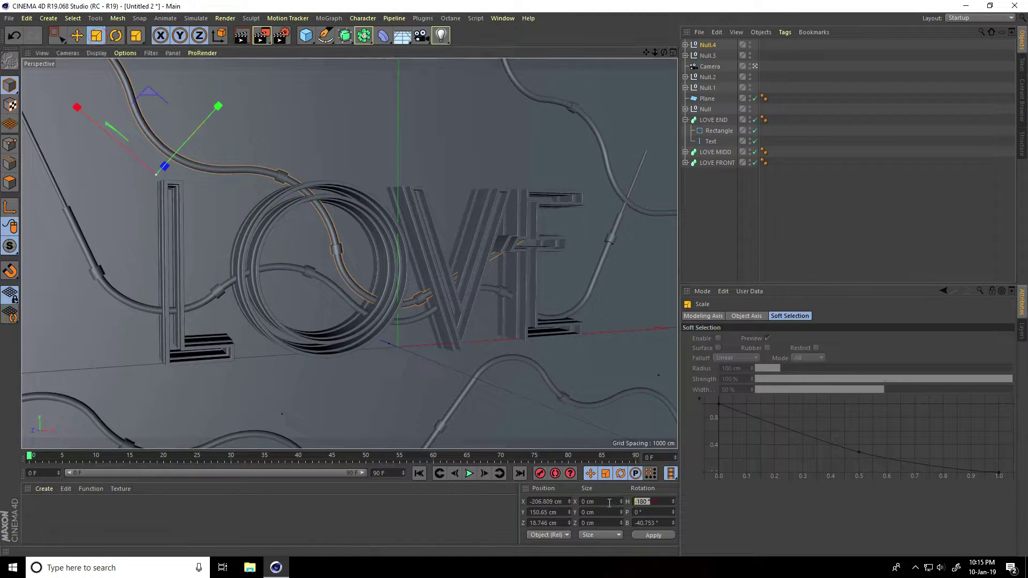
type("0")
key("Return")
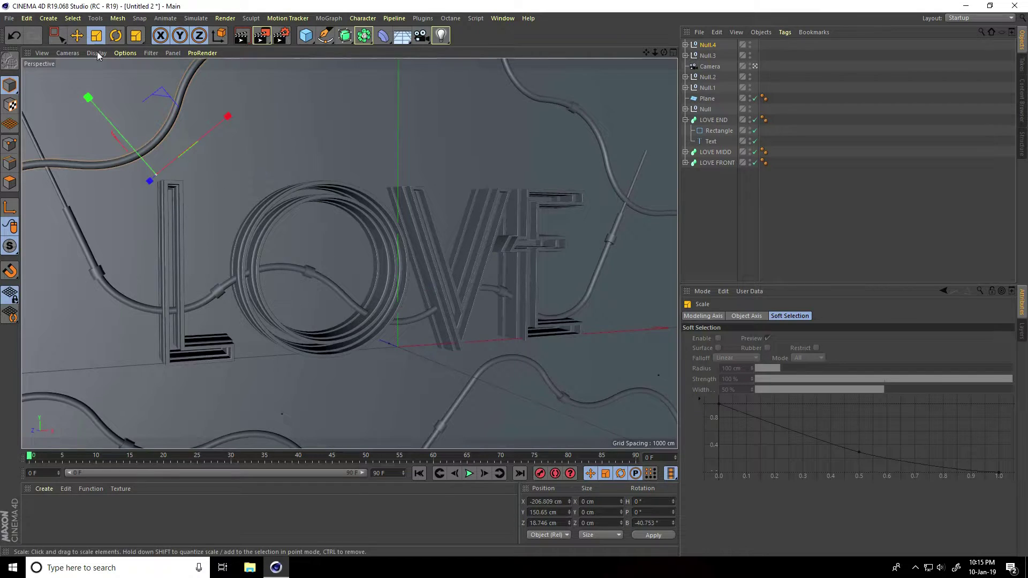
left_click(76, 36)
left_click_drag(225, 165, 327, 75)
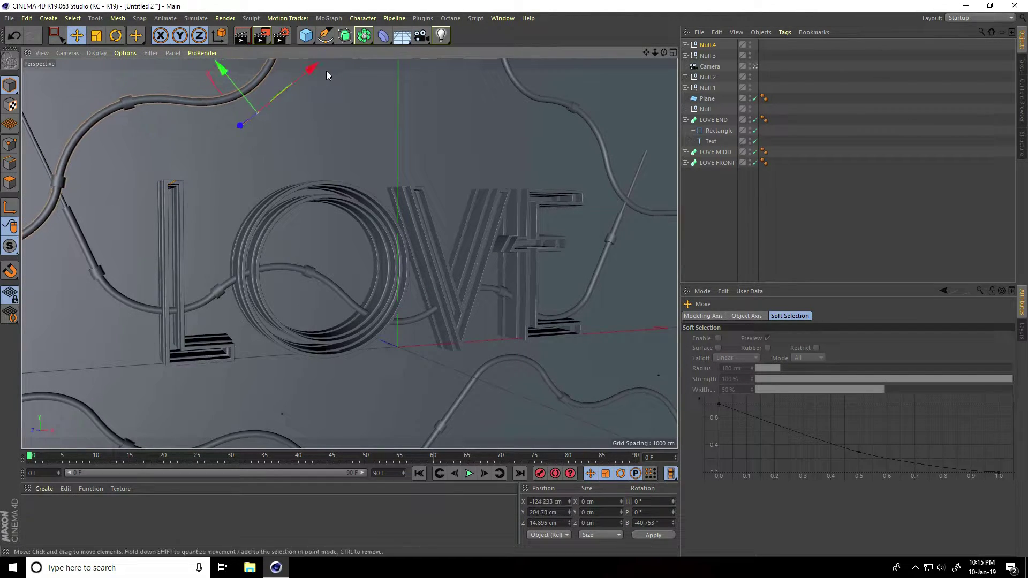
Move the lower duplicated tube group to about X -89, Y -5 cm, below the letters L and O
left_click(86, 412)
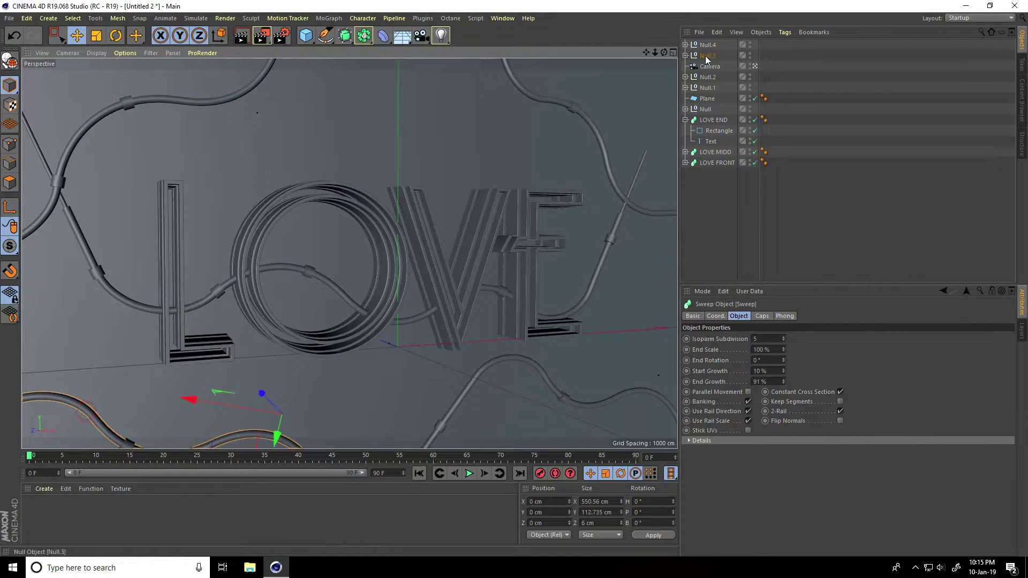
left_click_drag(275, 436, 304, 385)
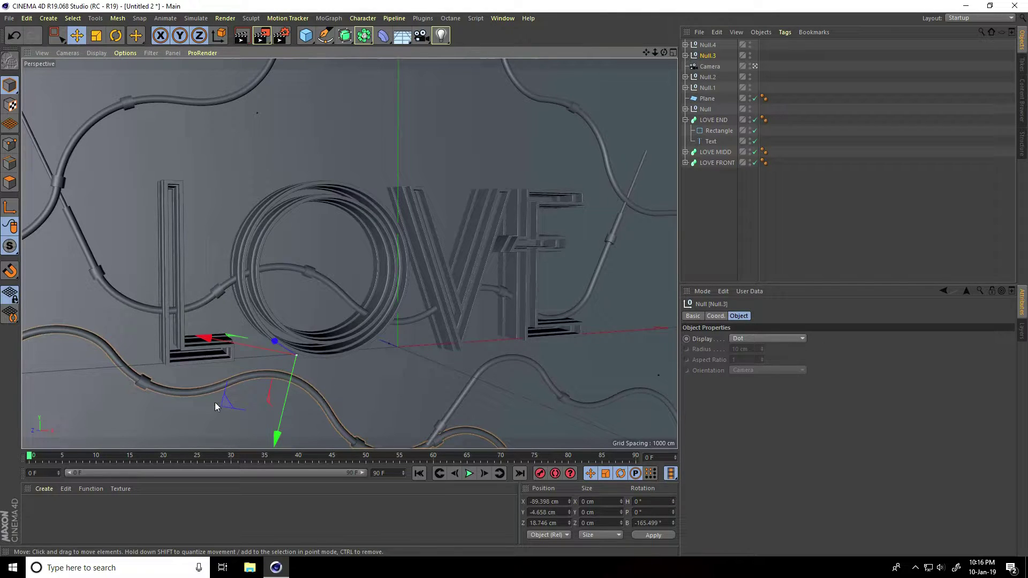
Create a new material and set its color to hue 25°, saturation 100% and value 100%
left_click(44, 489)
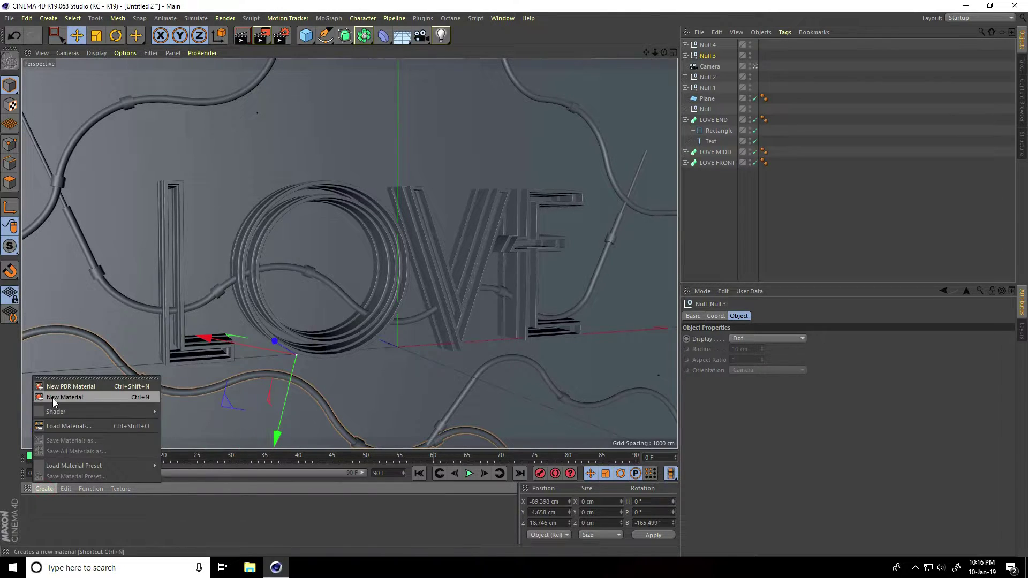
left_click(59, 397)
double_click(34, 506)
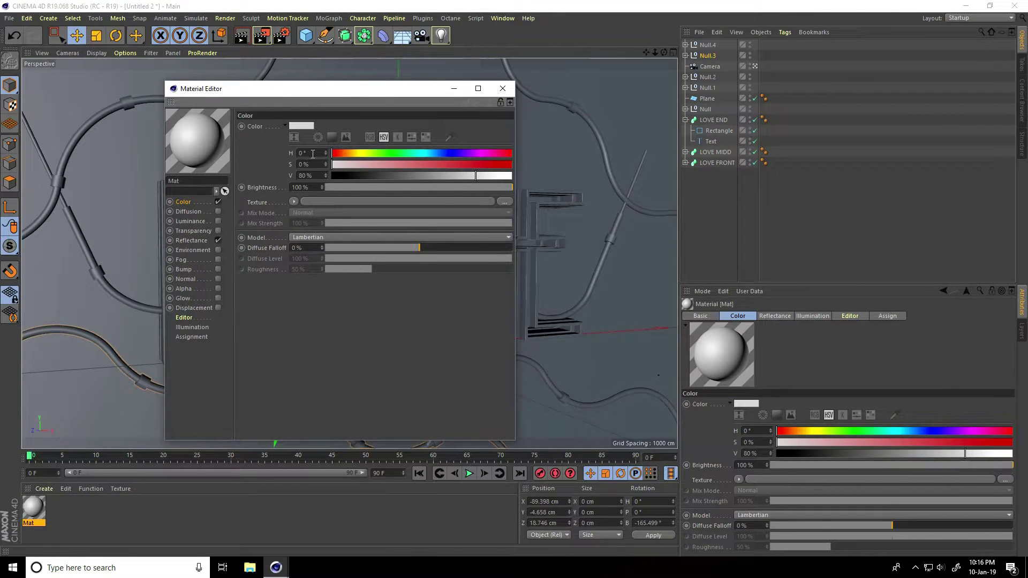
type("25")
key("Tab")
type("100")
key("Tab")
type("10")
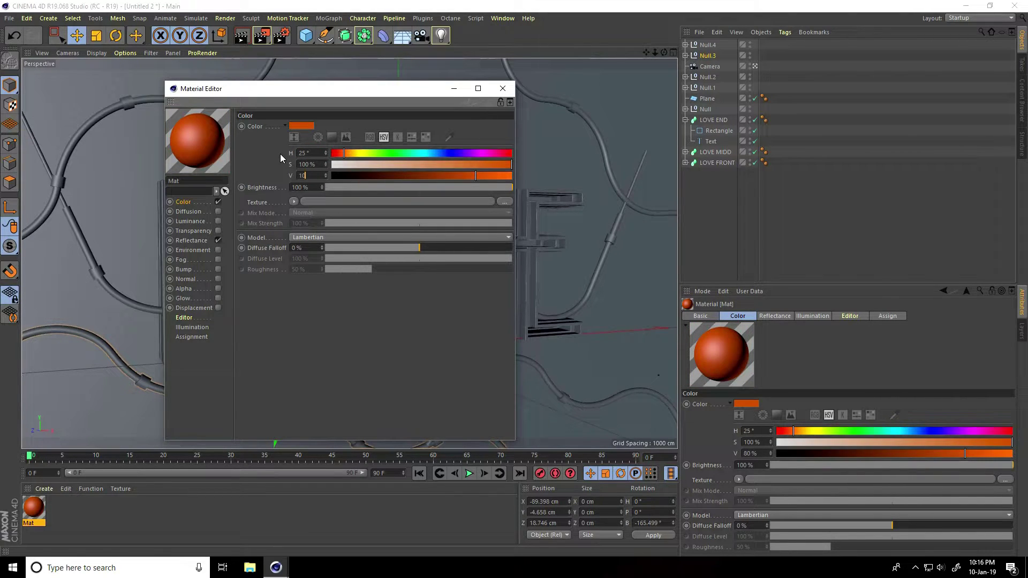
type("0")
key("Tab")
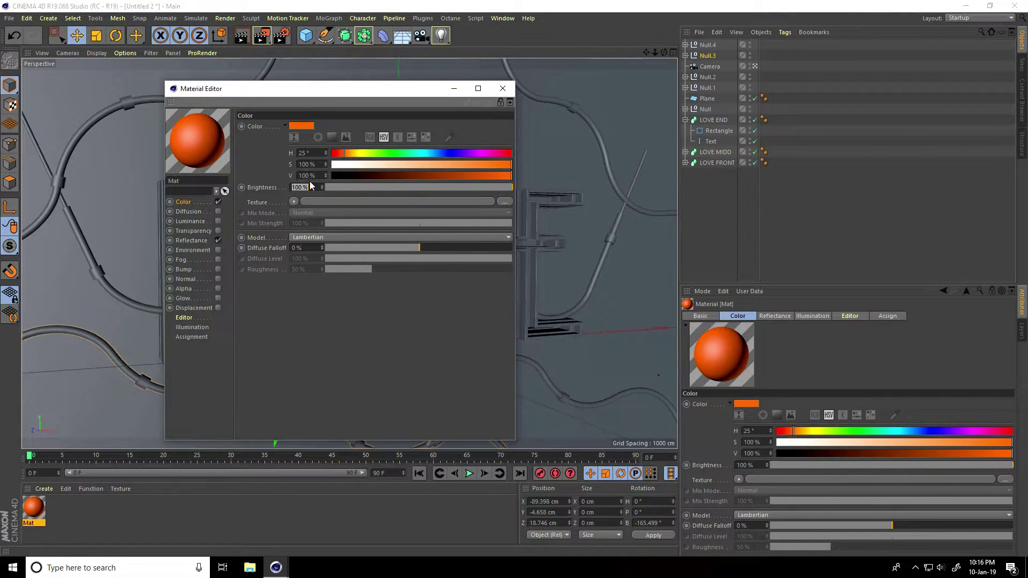
Add a Reflection (Legacy) layer to the material's reflectance and set its specular strength to 80%
left_click(187, 240)
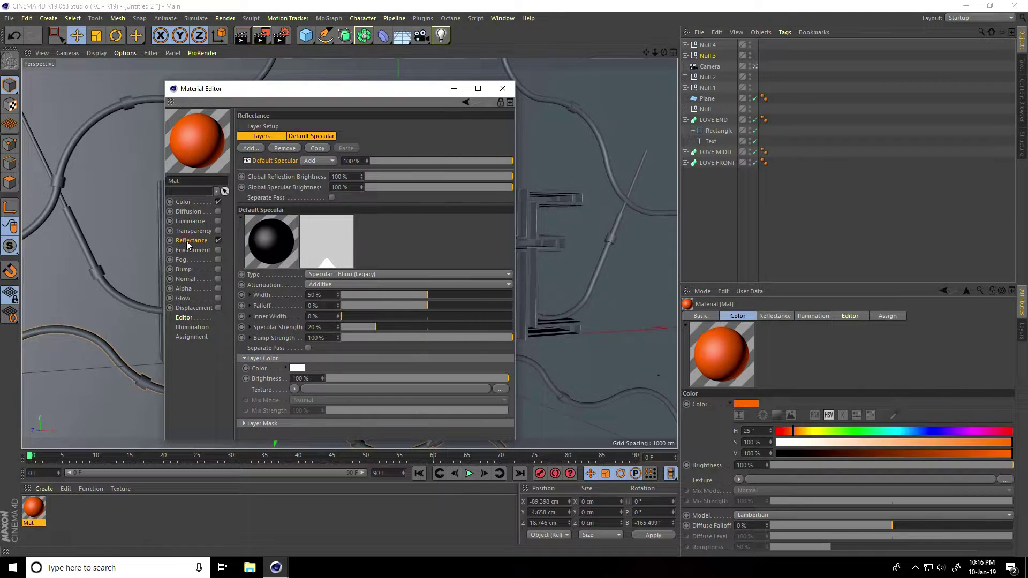
left_click(258, 153)
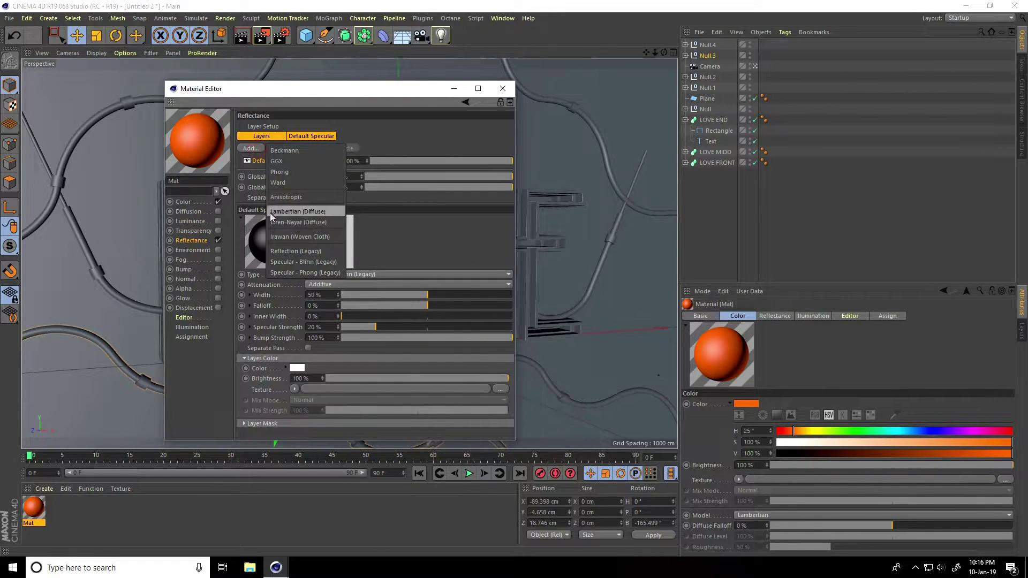
left_click(287, 251)
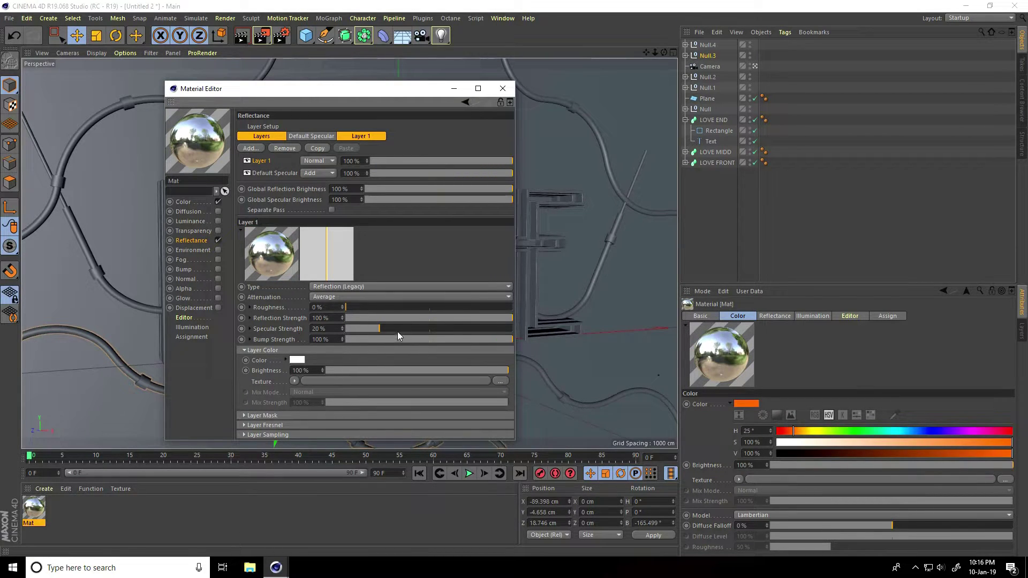
left_click(320, 329)
type("80")
key("Return")
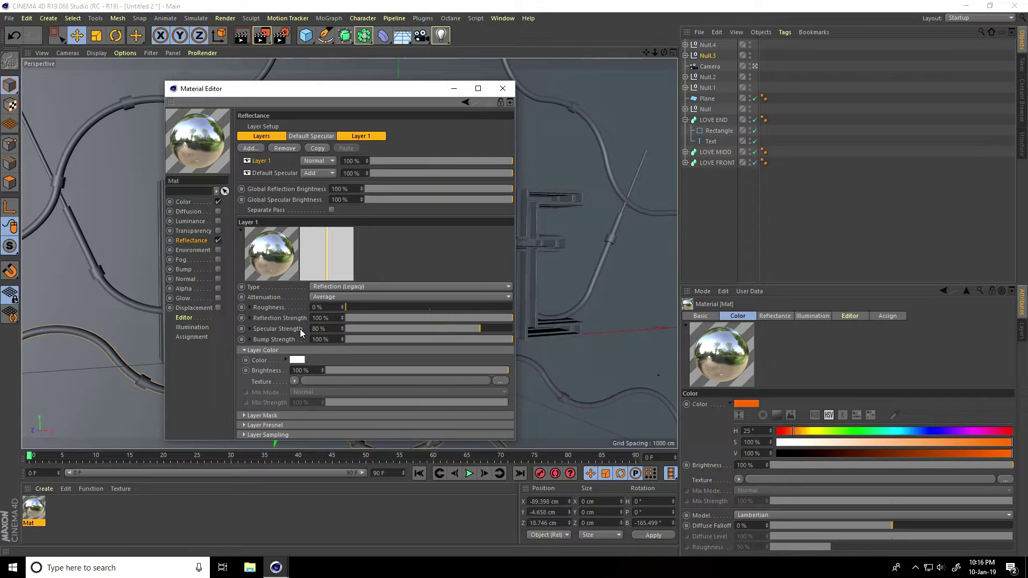
Load the Metal surface shader as the reflection layer's color texture and open the shader's settings
left_click(295, 381)
mouse_move(308, 343)
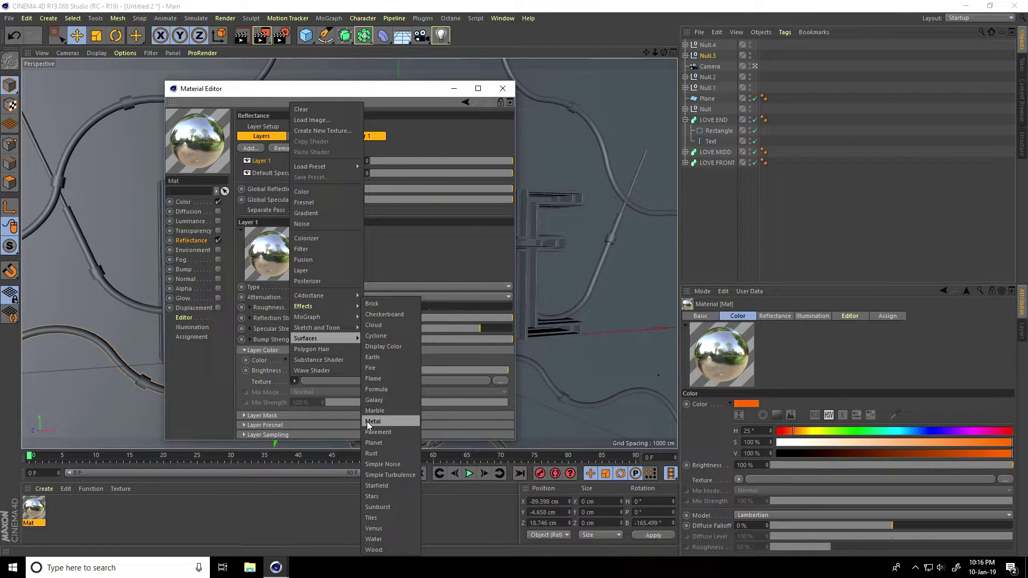
left_click(389, 422)
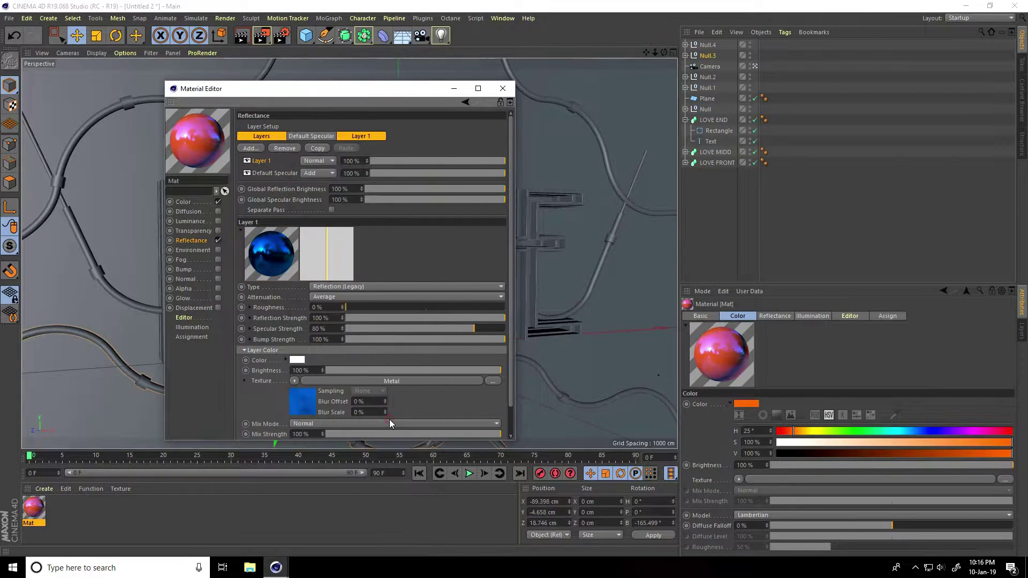
left_click(313, 400)
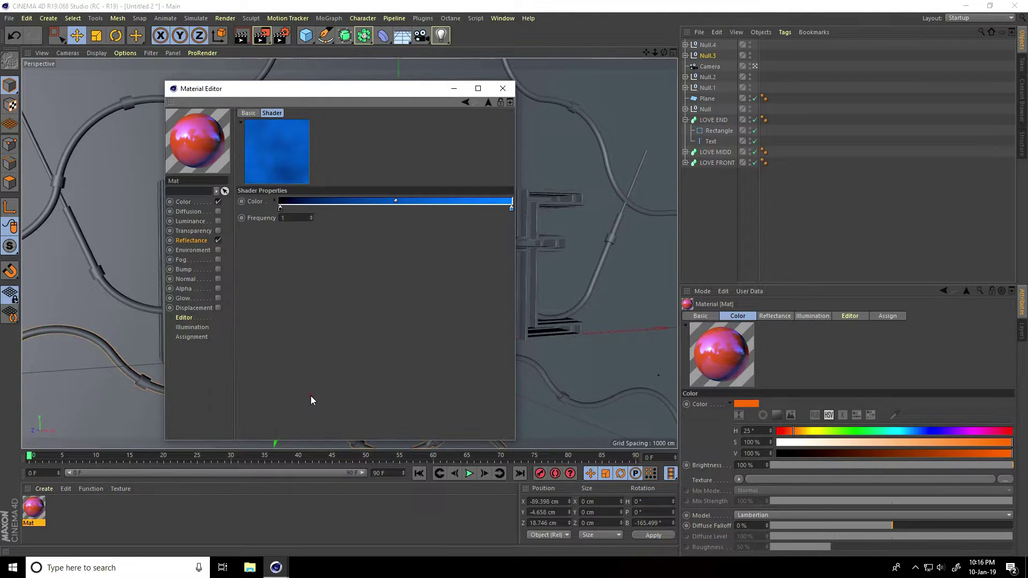
Set the Metal shader gradient's first color knot to hue 25°, saturation 100% and value 100%
double_click(281, 209)
type("25")
key("Tab")
type("100")
key("Tab")
type("100")
key("Tab")
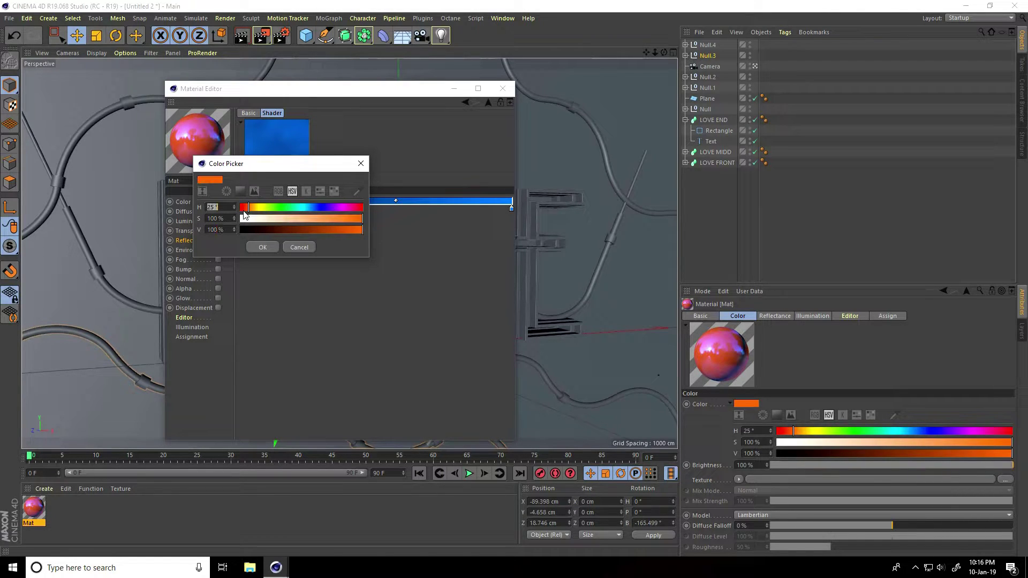
left_click(260, 247)
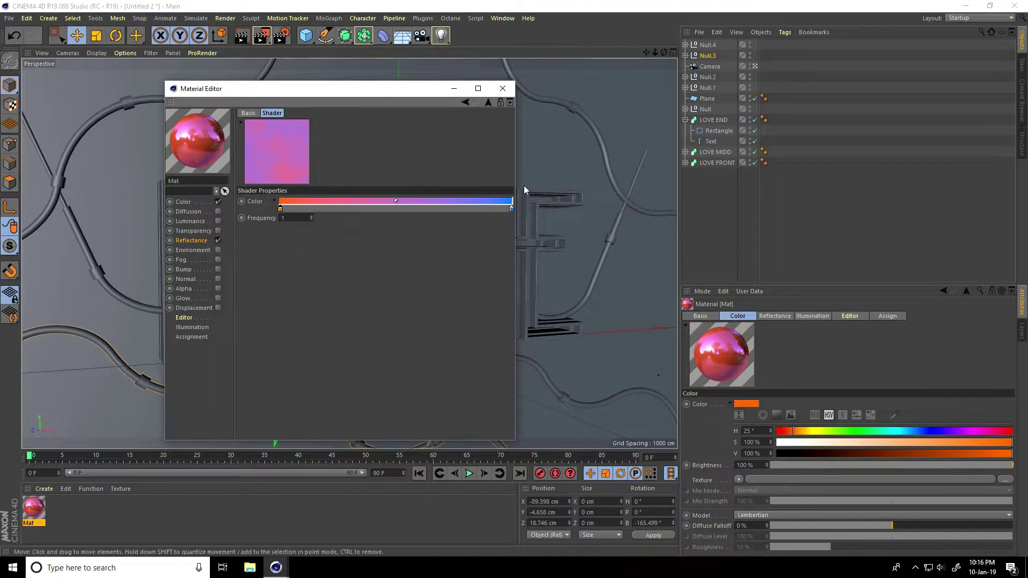
Set the gradient's end color knot to hue 30° and close the material editor
double_click(511, 209)
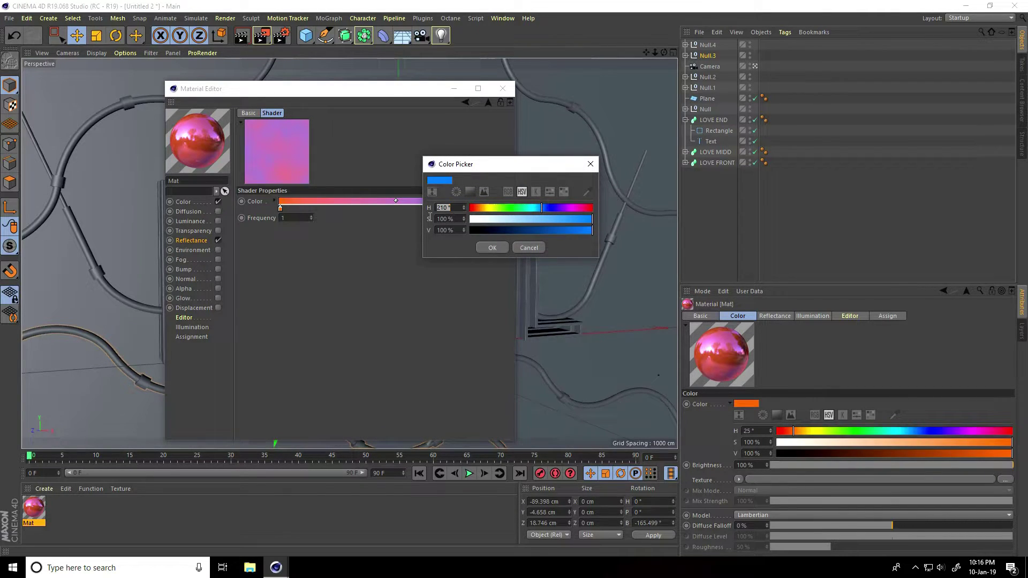
type("30")
key("Tab")
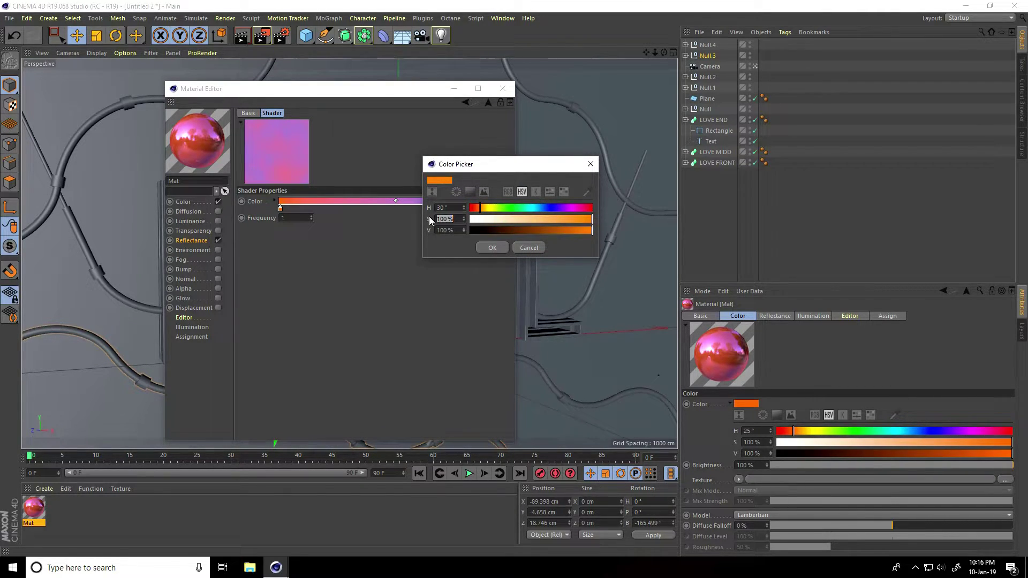
left_click(493, 248)
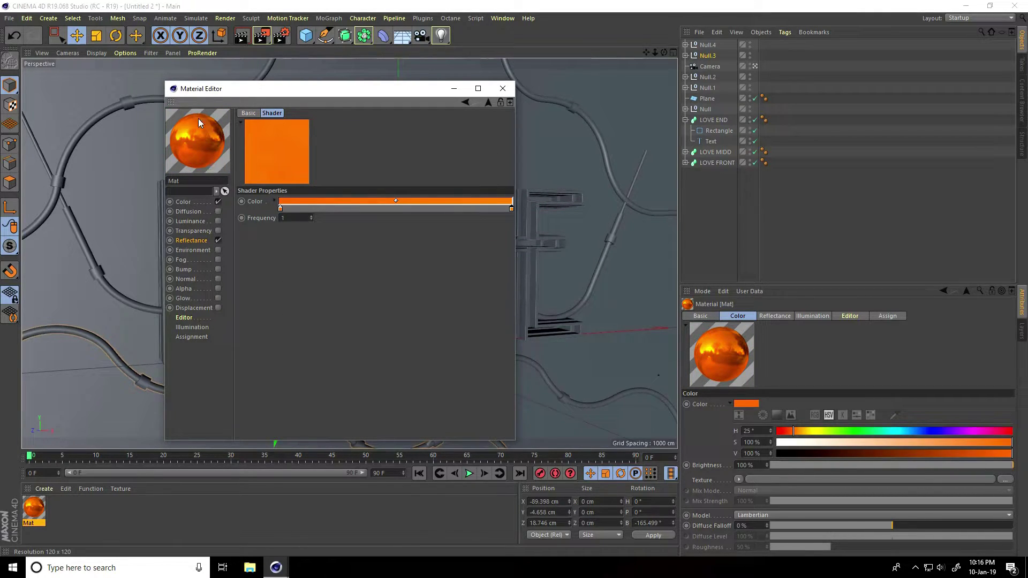
left_click(504, 88)
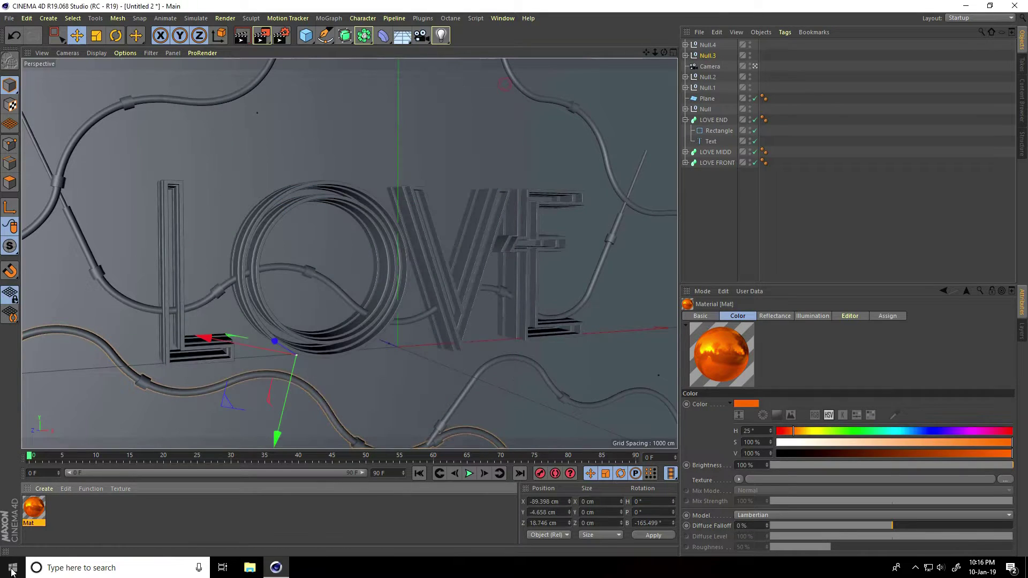
Apply the orange metal material to the LOVE FRONT and LOVE END objects and collapse LOVE END's hierarchy
left_click_drag(33, 510, 727, 166)
left_click_drag(515, 271, 714, 120)
left_click(685, 120)
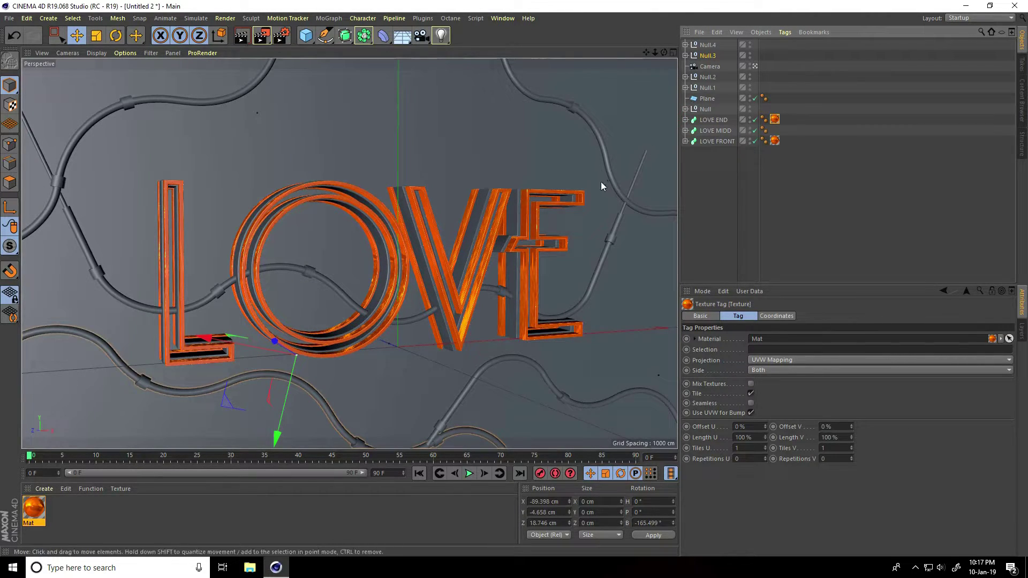
Leave the scene camera's view and inspect the textured letters from a free perspective angle
left_click(755, 66)
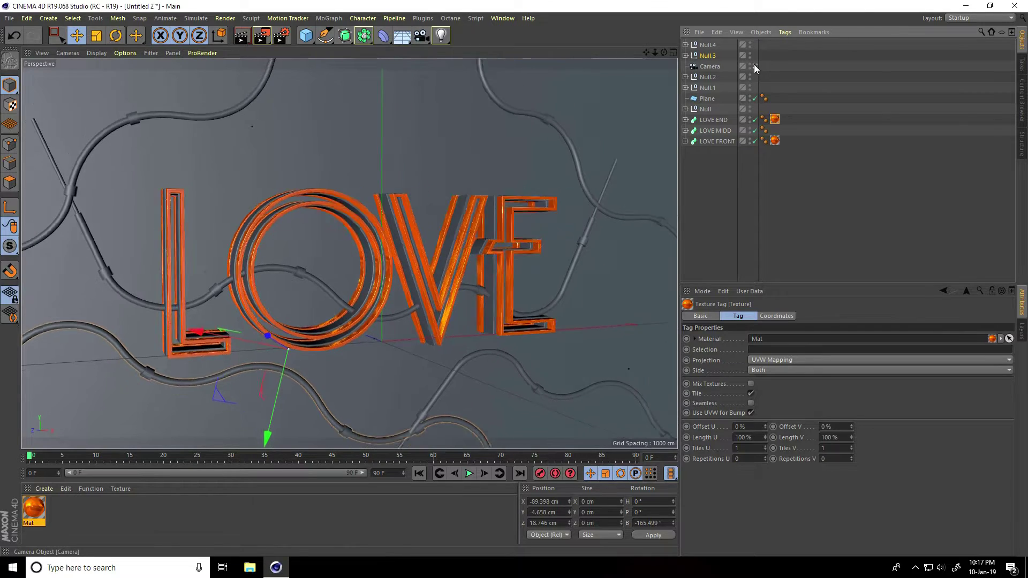
right_click_drag(466, 225, 497, 216, "alt")
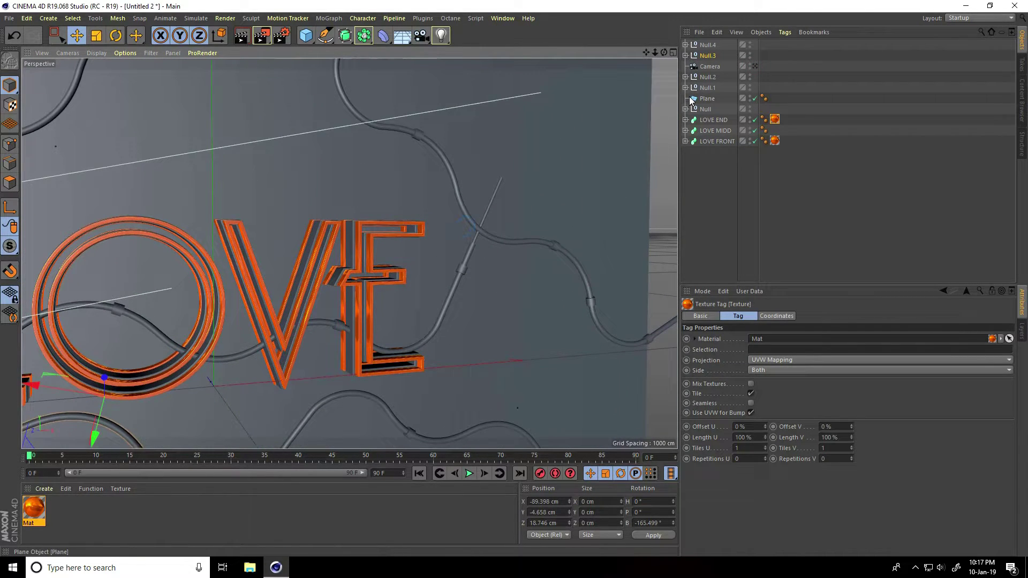
Expand the hierarchies of the null groups Null.1, Null.2, Null.3 and Null.4 to expose their sweeps
left_click(685, 88)
left_click(685, 87)
left_click(685, 76)
left_click(686, 55)
left_click(686, 44)
scroll(707, 176, "down", 5)
Apply the orange metal material to the collar sweeps Sweep.2 through Sweep.6 in Null.1
left_click(715, 225)
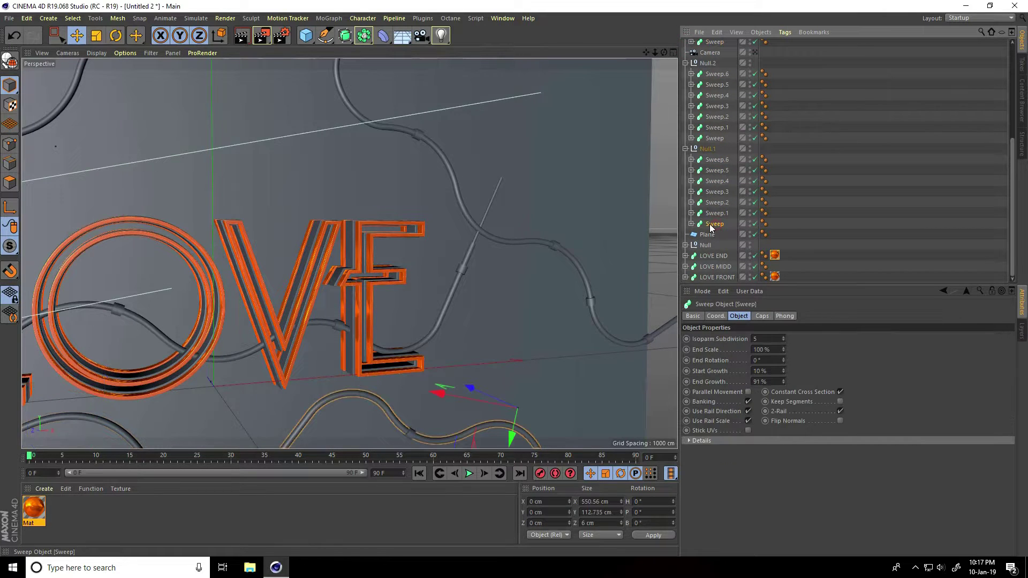
scroll(460, 275, "down", 3)
right_click_drag(461, 275, 426, 313, "alt")
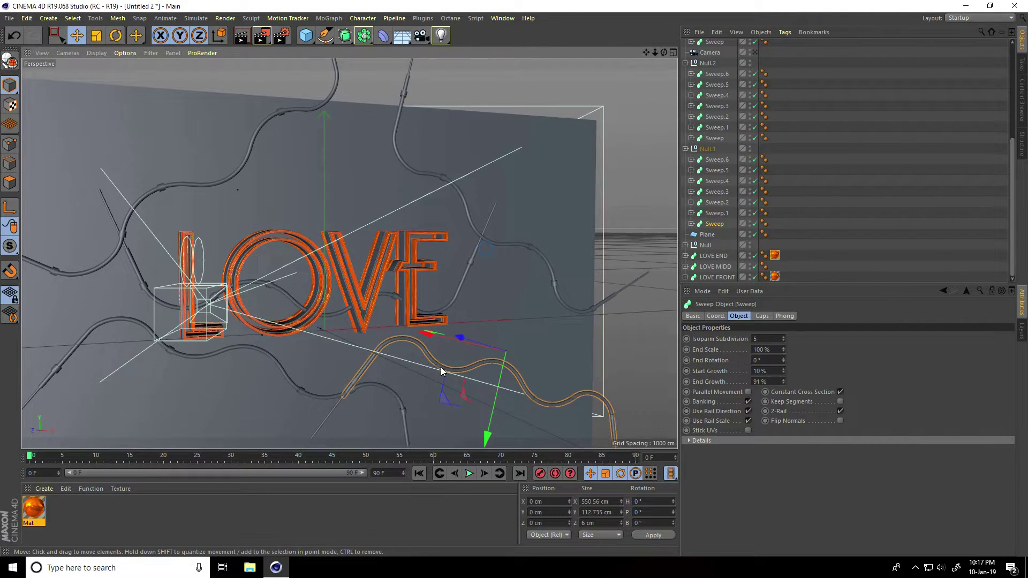
left_click(715, 213)
left_click(718, 203)
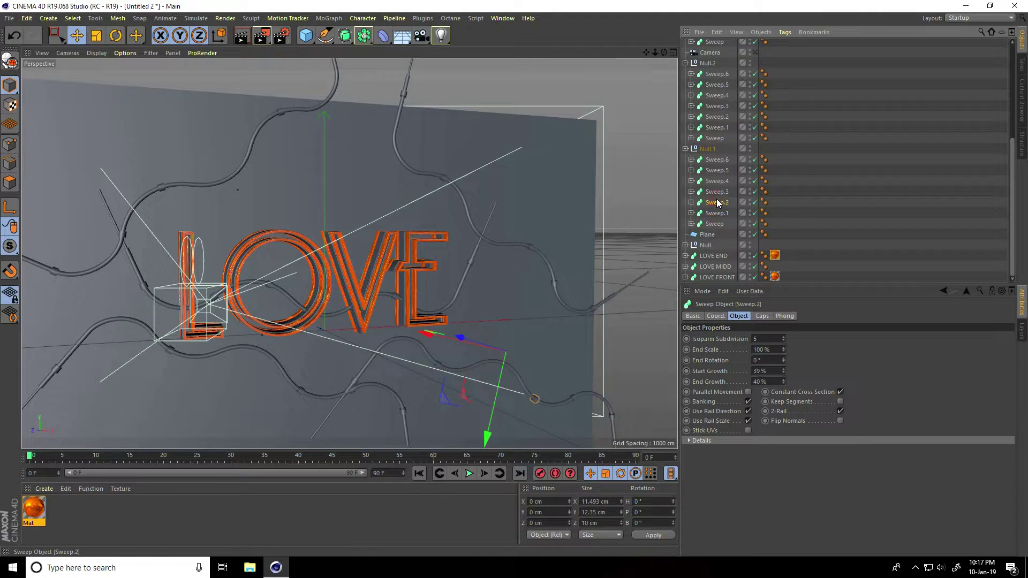
left_click(717, 160, "shift")
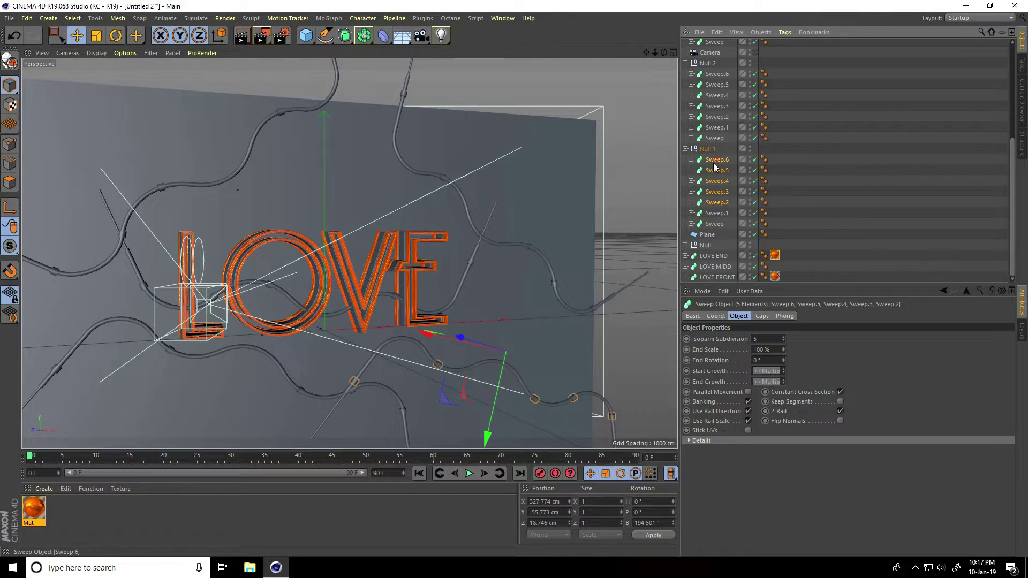
right_click(27, 508)
left_click(59, 362)
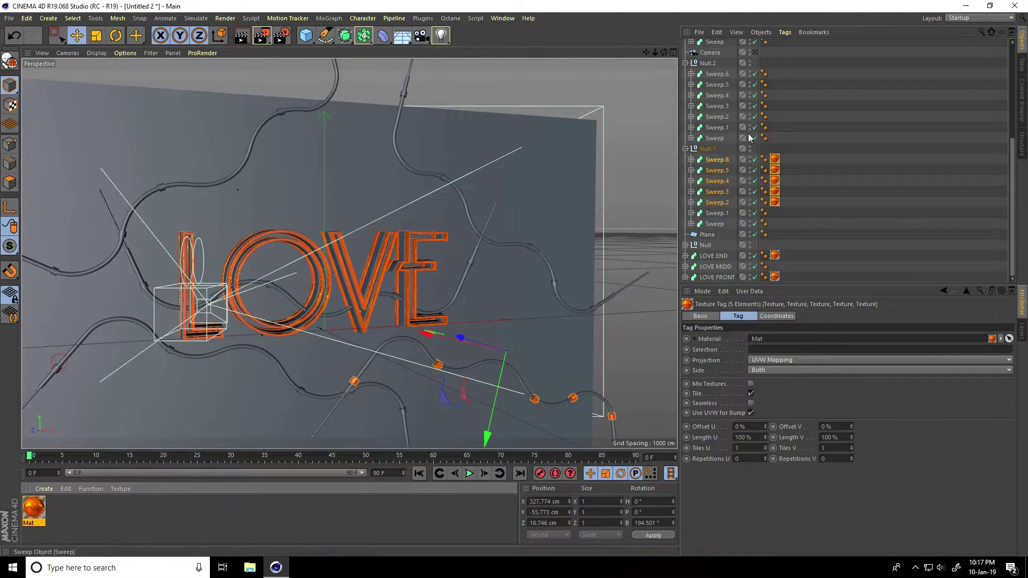
Apply the orange metal material to the collar sweeps Sweep.2 through Sweep.6 in Null.2
left_click(717, 117)
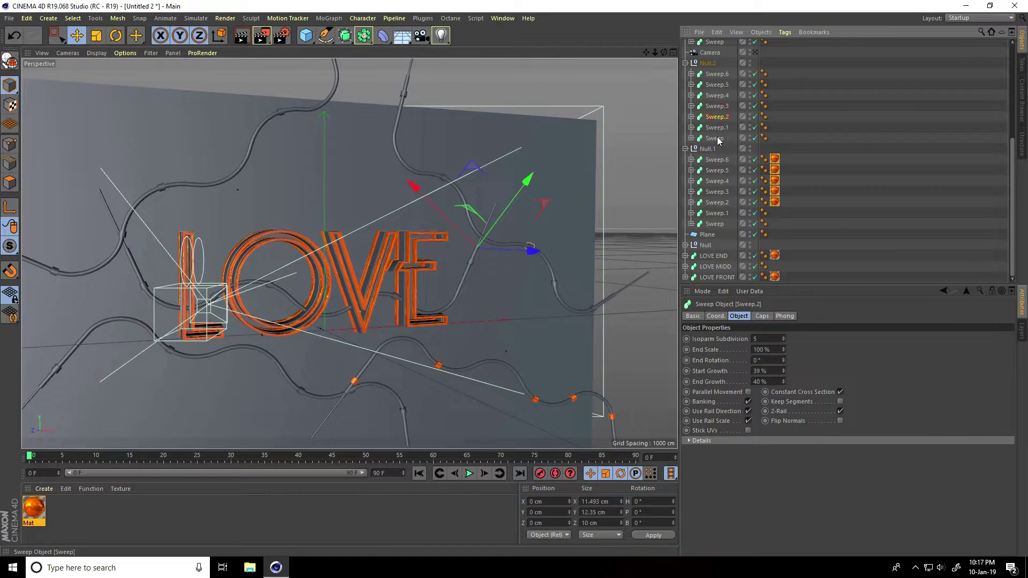
left_click(717, 74, "shift")
right_click(32, 513)
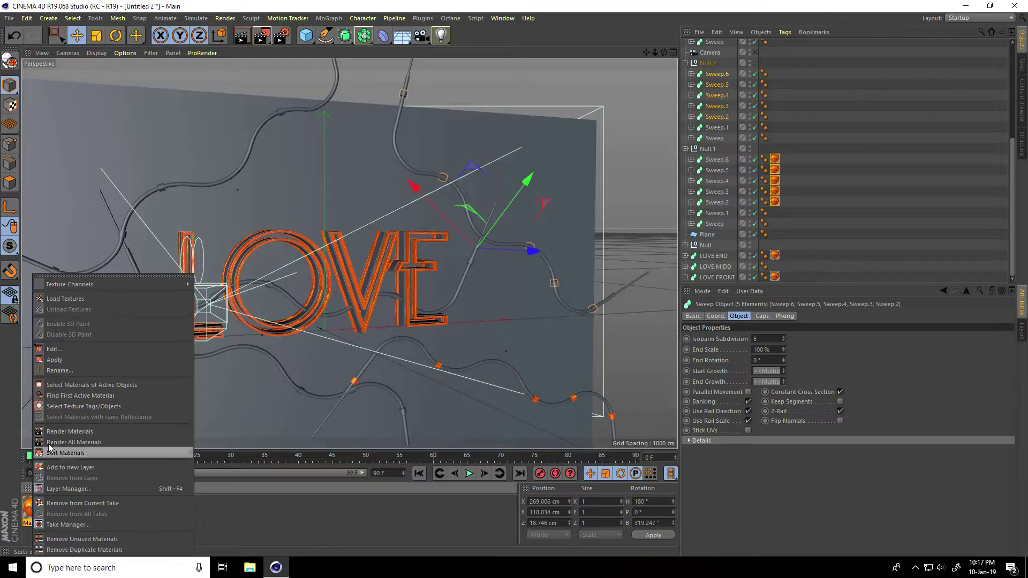
left_click(63, 361)
Apply the orange metal material to the collar sweeps Sweep.2 through Sweep.6 in Null.3
scroll(708, 133, "up", 5)
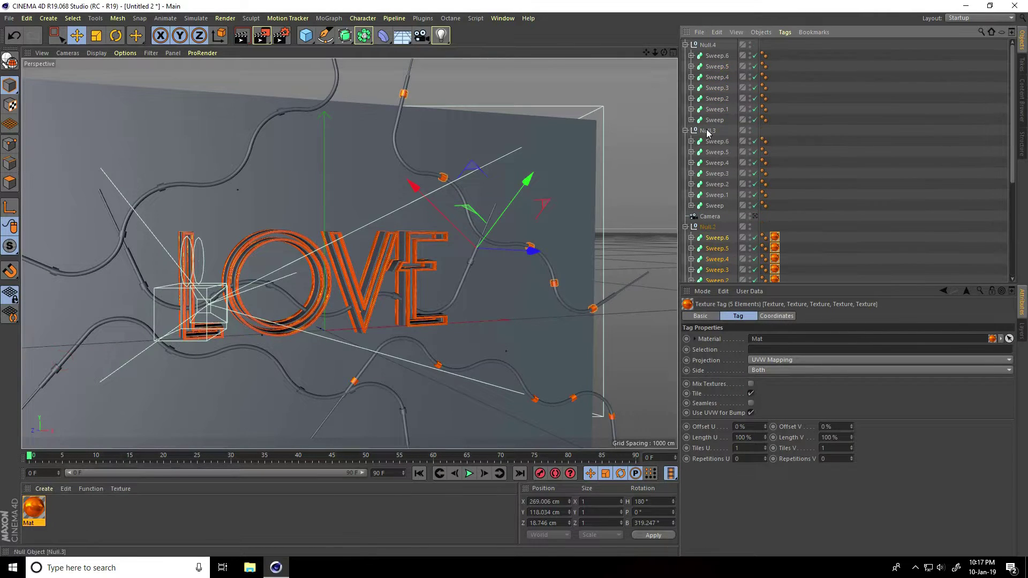
left_click(720, 184)
left_click(719, 146, "shift")
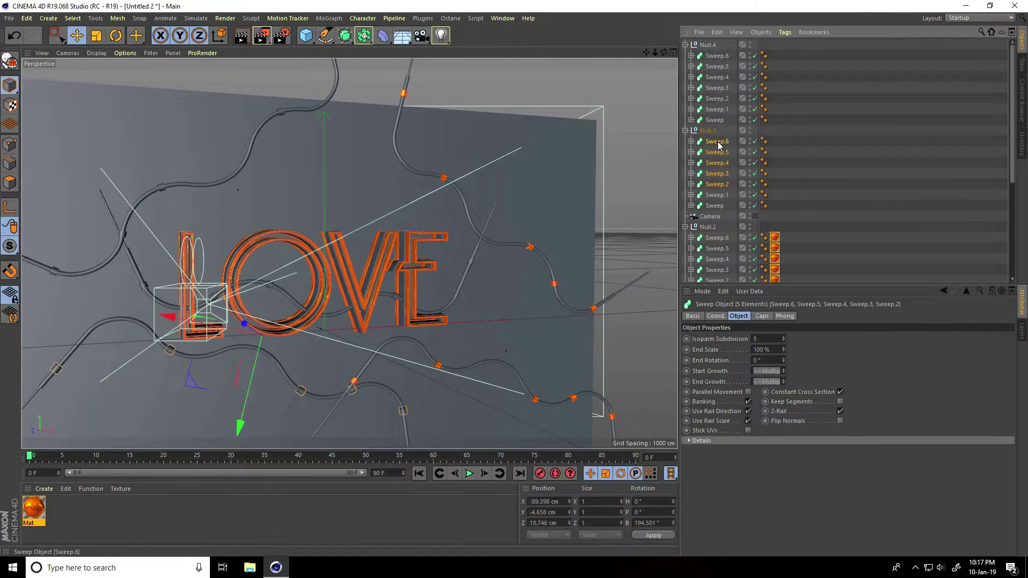
right_click(33, 510)
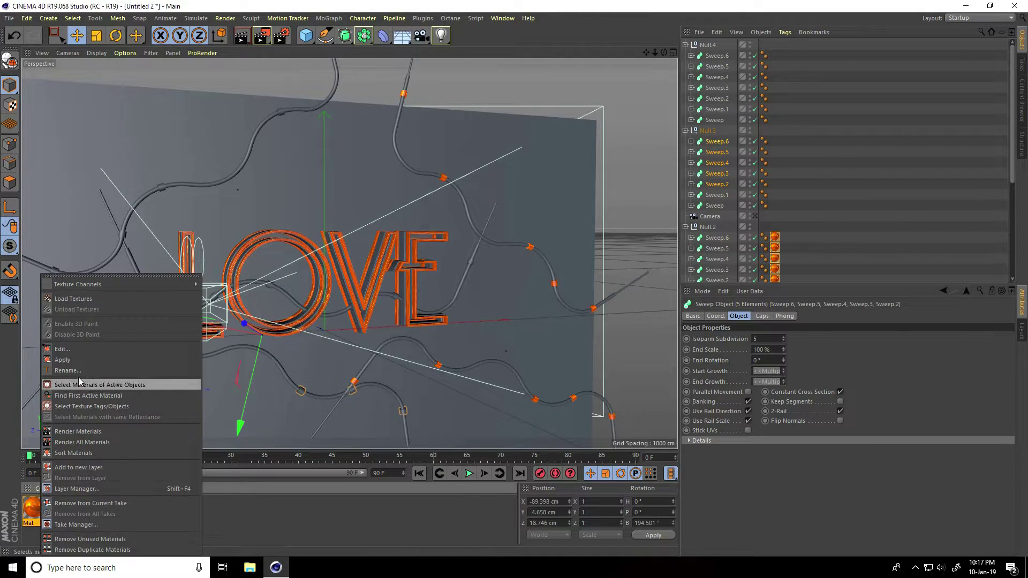
left_click(76, 361)
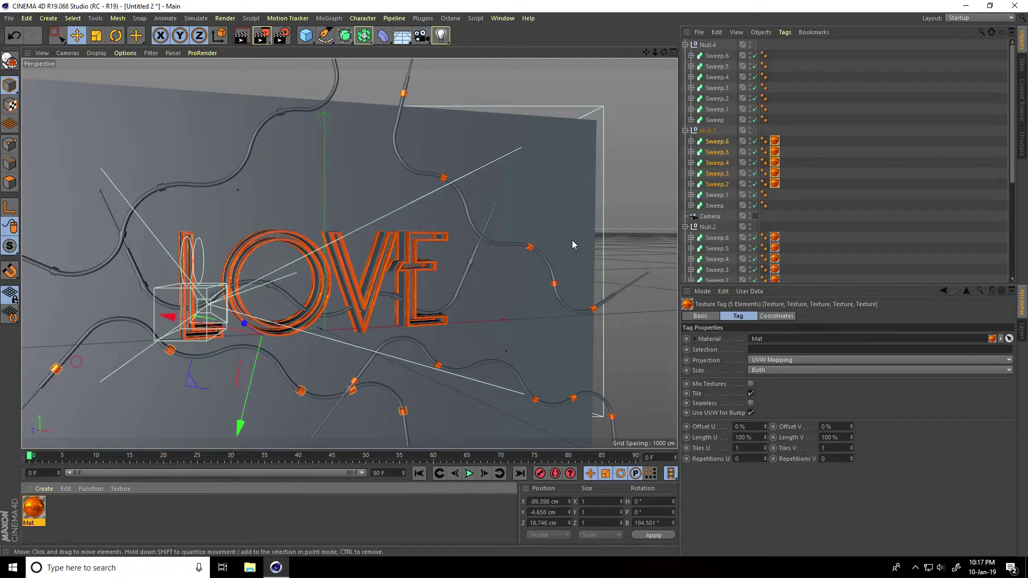
Apply the orange metal material to the collar sweeps Sweep.2 through Sweep.6 in Null.4
left_click(718, 100)
left_click(717, 56, "shift")
right_click(36, 507)
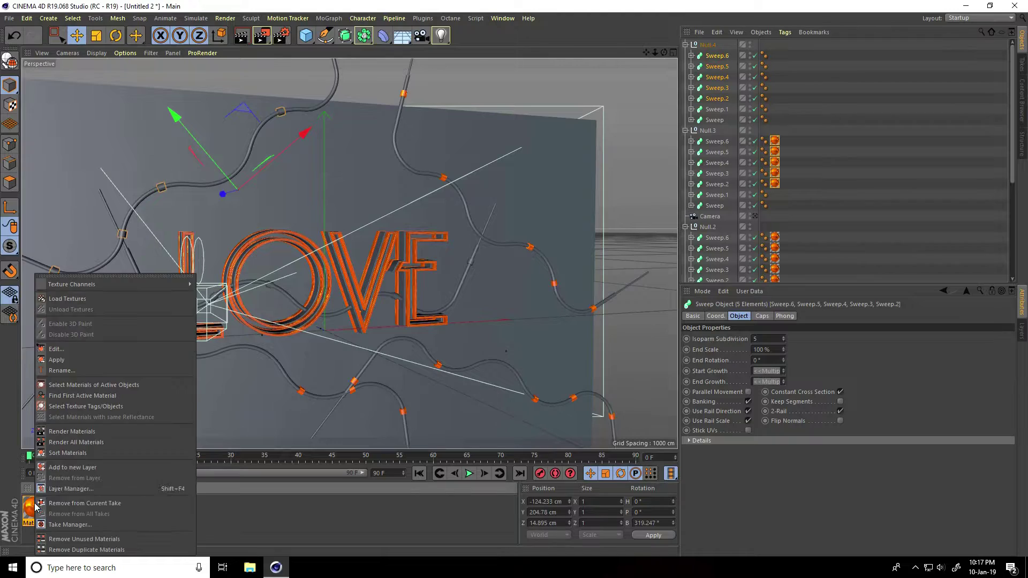
left_click(76, 360)
Create a second material and set its color to pure white with value 100%
left_click_drag(420, 304, 321, 313, "alt")
right_click_drag(320, 256, 397, 207, "alt")
left_click_drag(362, 255, 358, 209, "alt")
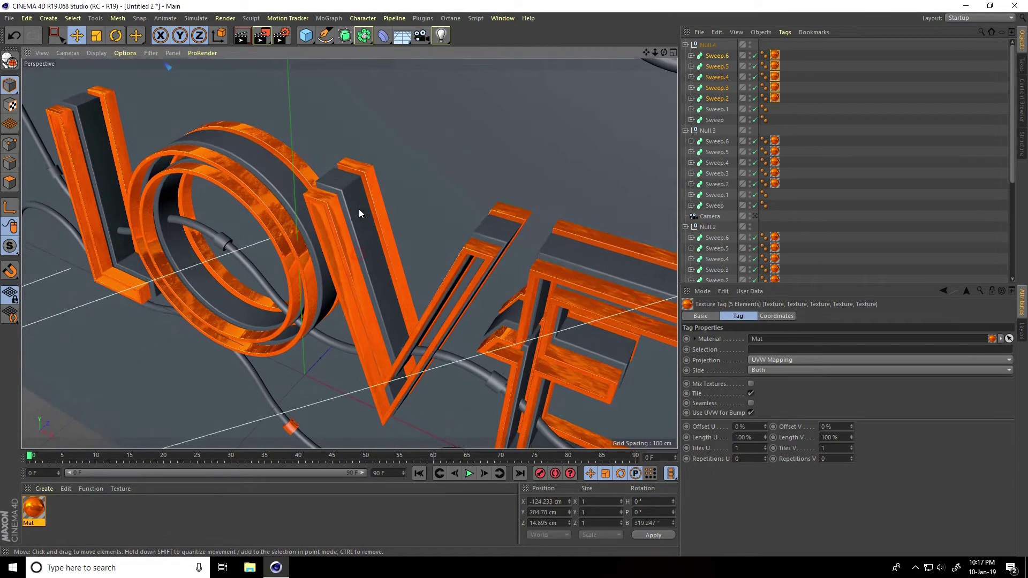
right_click_drag(359, 210, 362, 201, "alt")
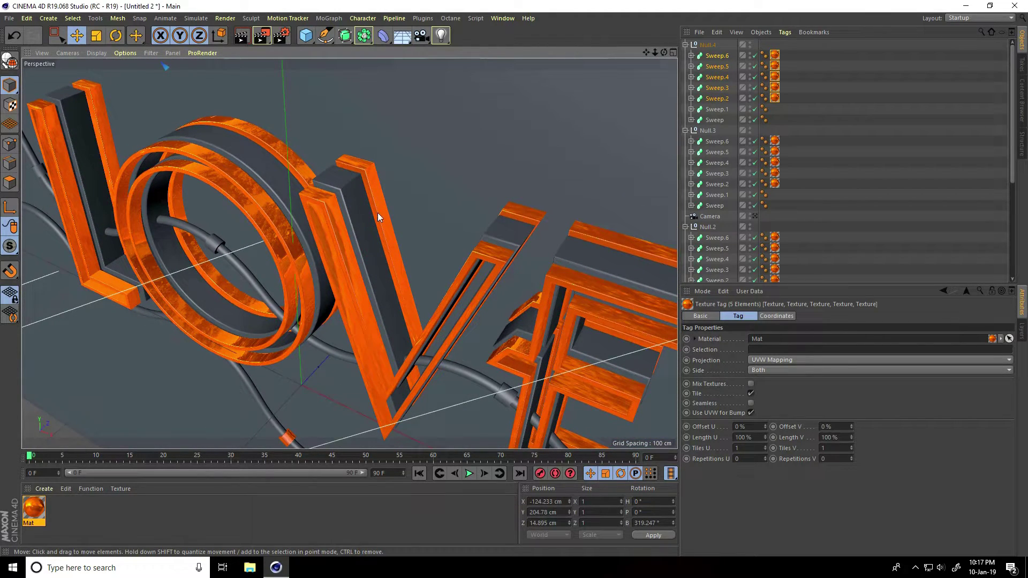
left_click(47, 488)
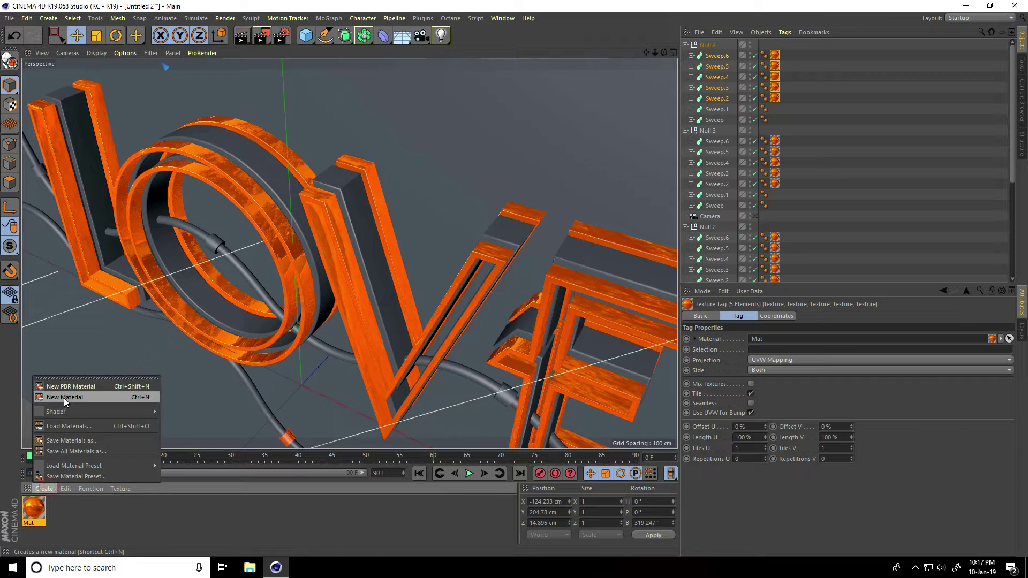
left_click(63, 397)
double_click(37, 507)
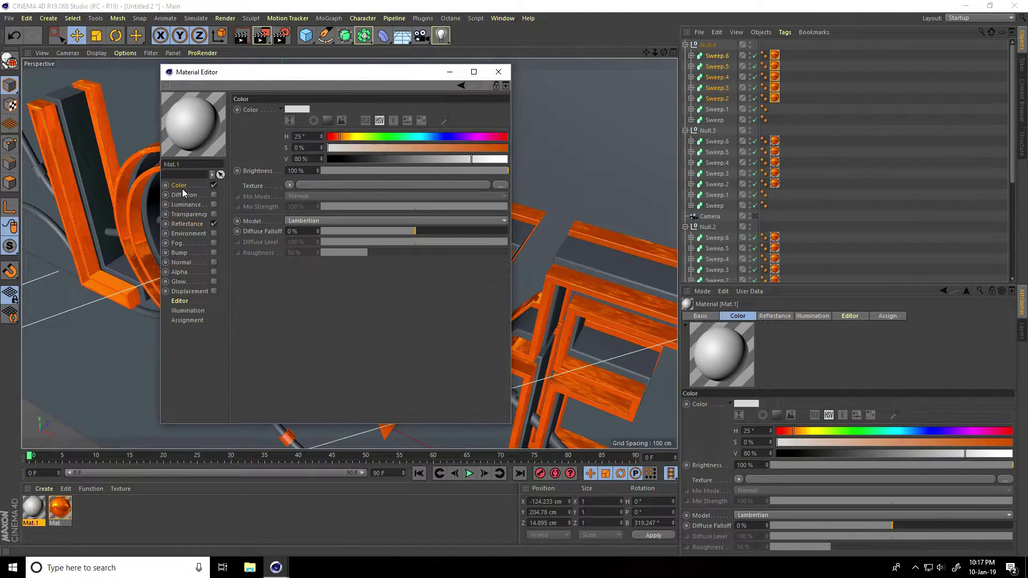
left_click_drag(495, 161, 510, 159)
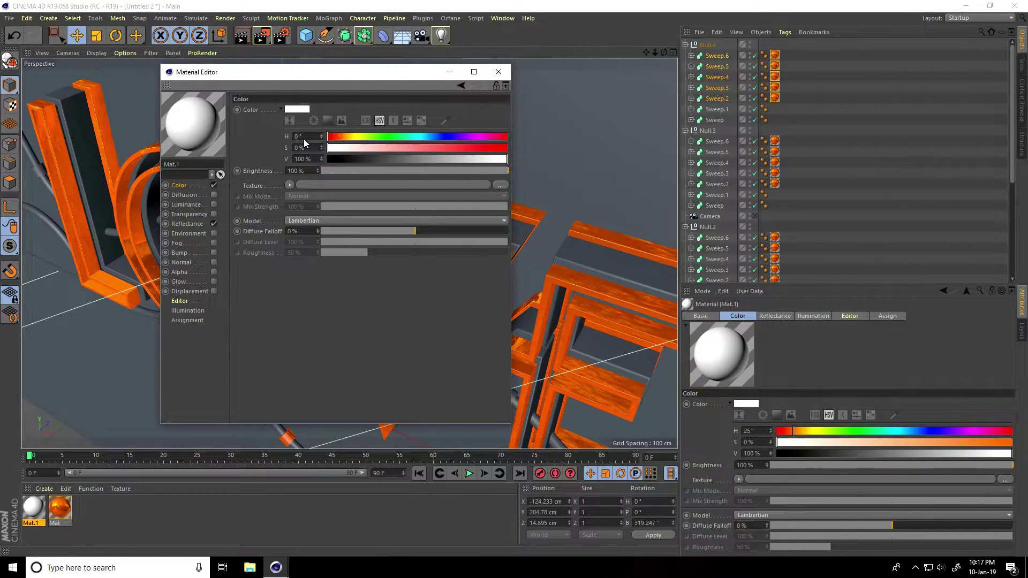
Add a Reflection (Legacy) layer to the white material with layer color brightness 20% and close the editor
left_click(198, 223)
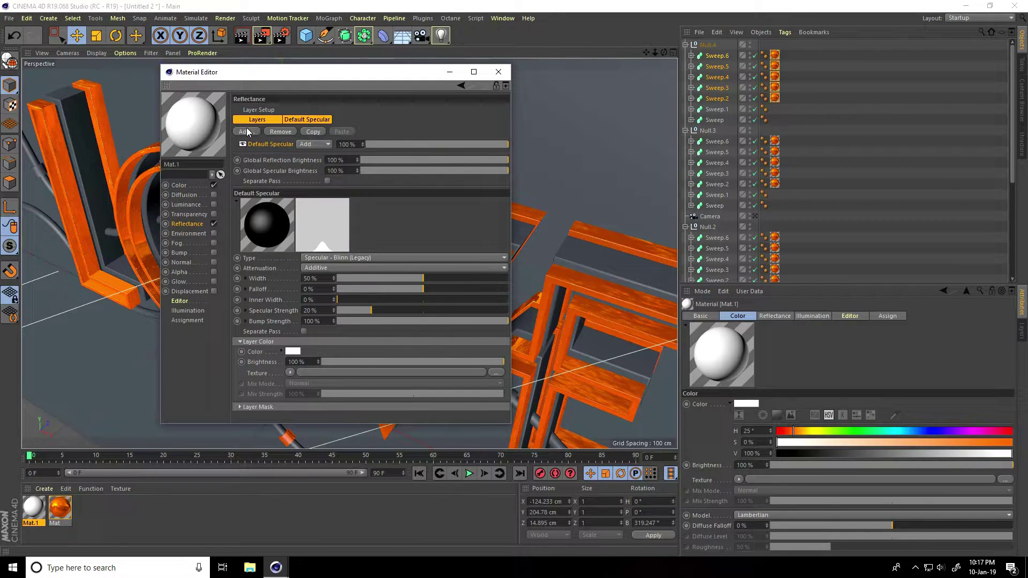
left_click(246, 132)
left_click(287, 236)
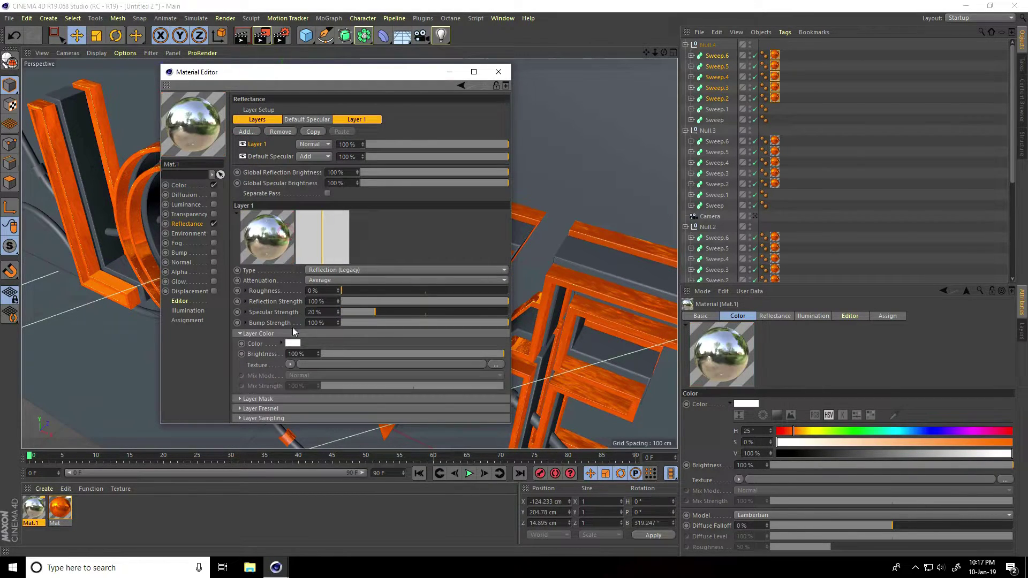
left_click(289, 354)
type("20")
key("Return")
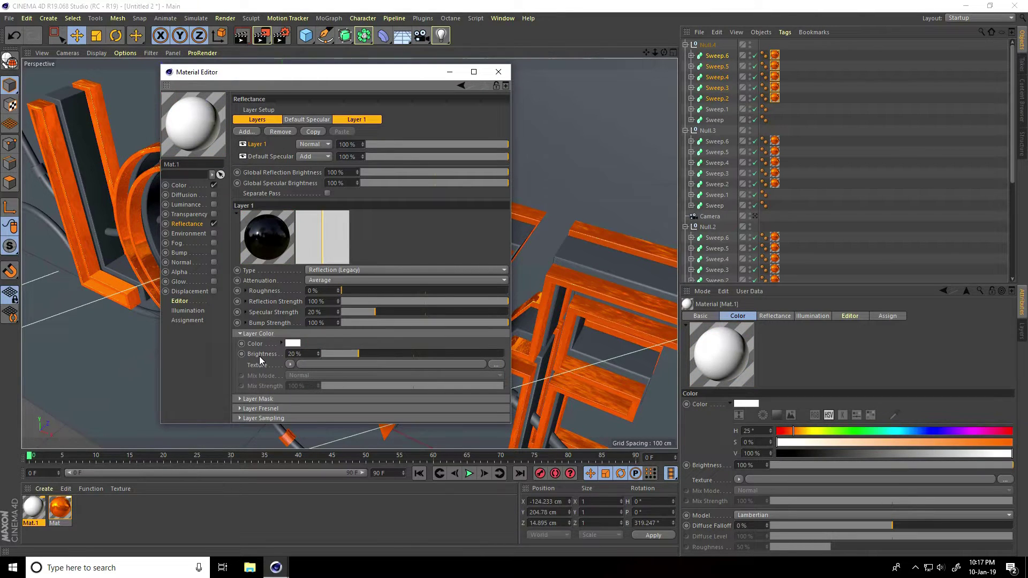
left_click(498, 72)
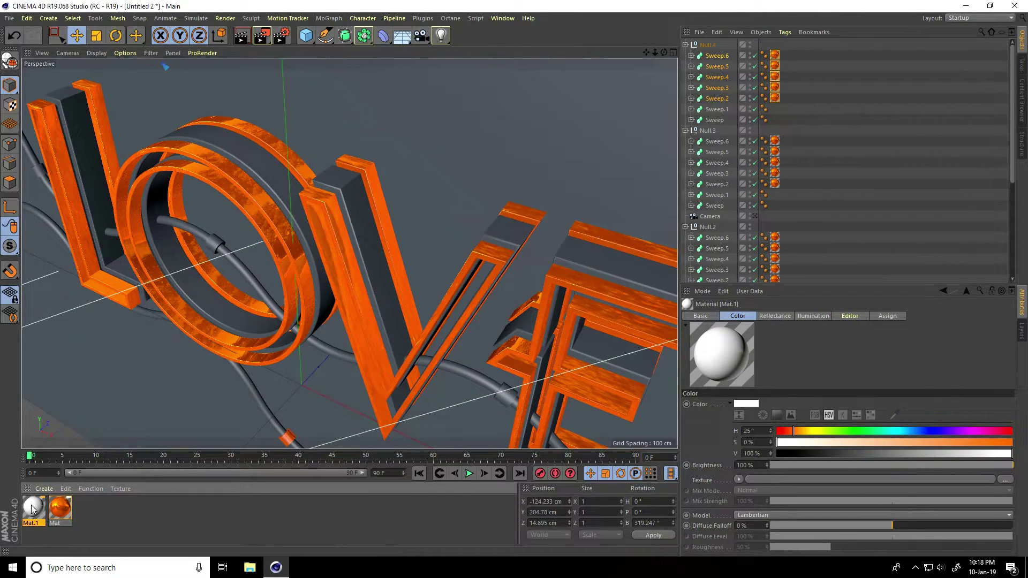
Collapse the expanded null groups and apply the white reflective material to the LOVE MIDD object
left_click(685, 44)
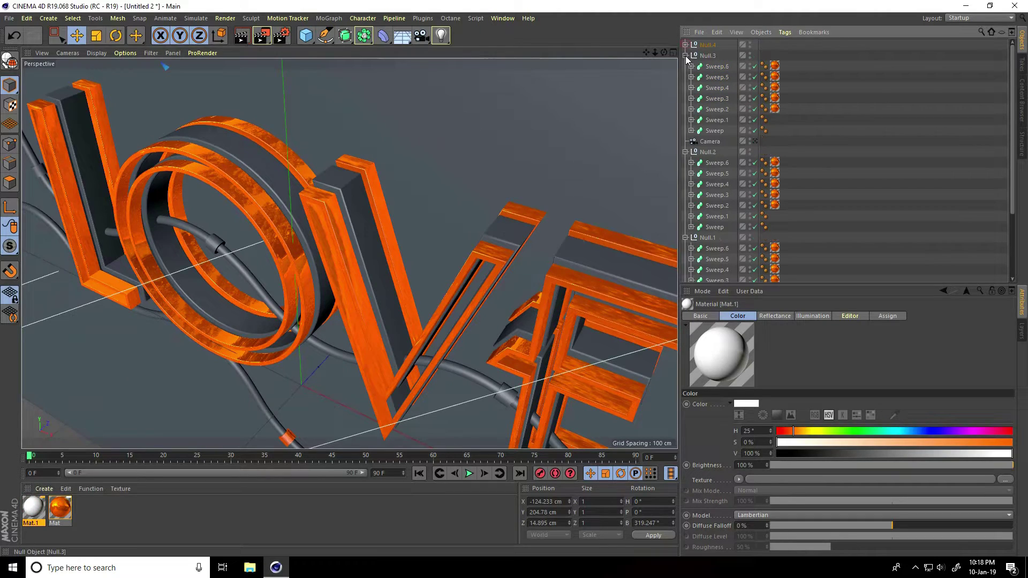
left_click(686, 55)
left_click(686, 77)
left_click(686, 87)
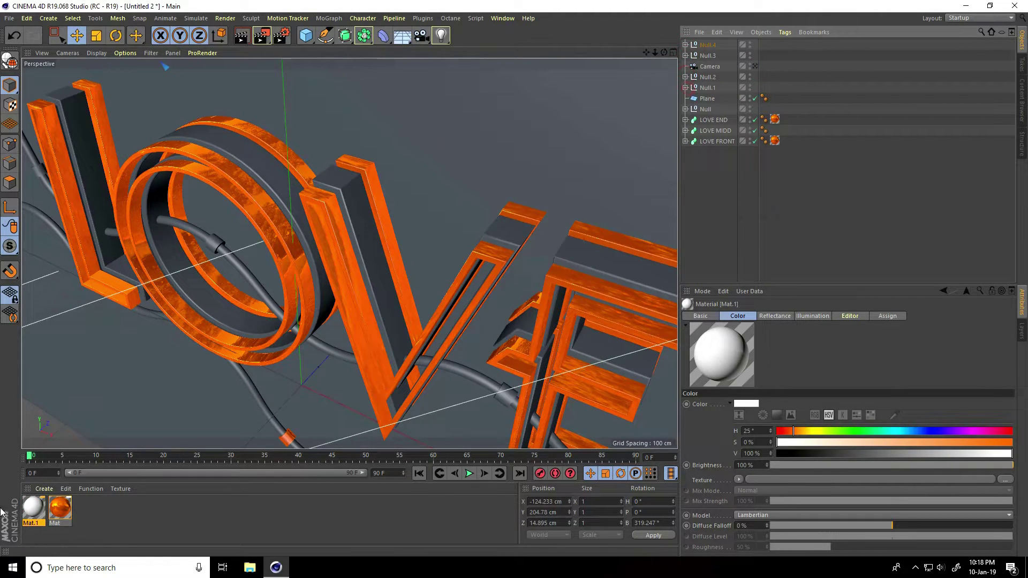
left_click_drag(37, 515, 717, 131)
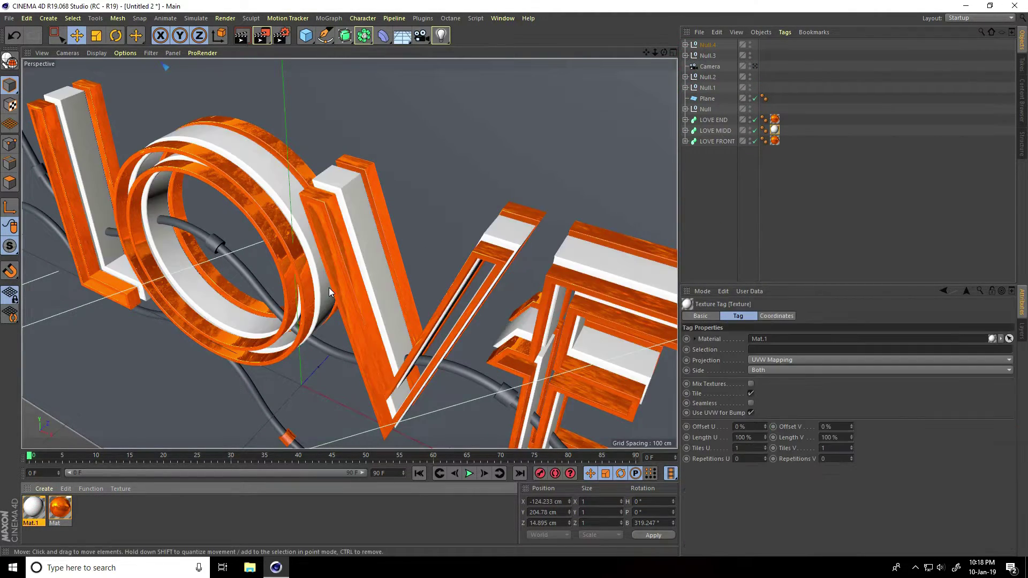
Create a third material for the scene and disable its Color channel
left_click_drag(316, 303, 375, 284, "alt")
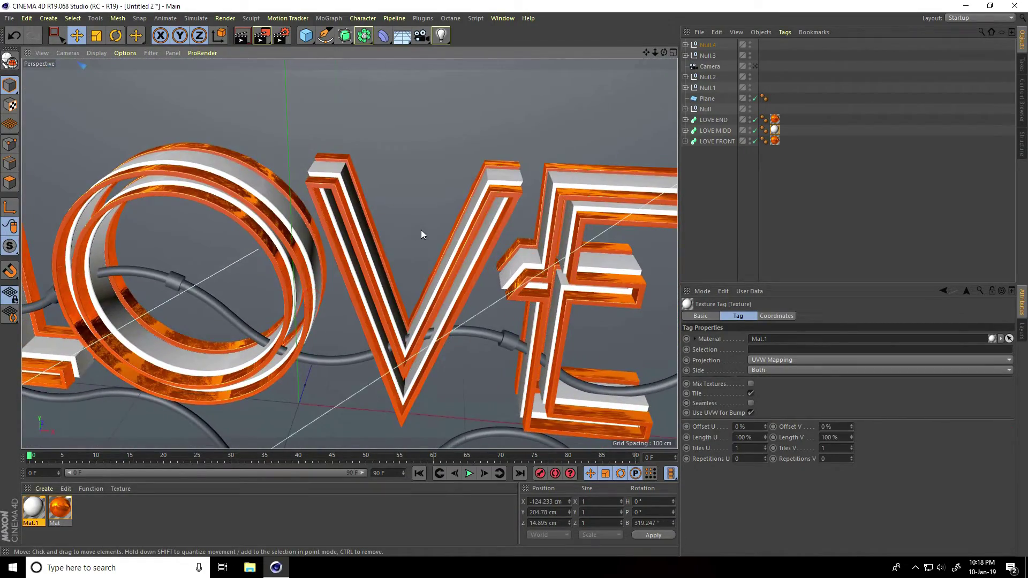
right_click_drag(421, 229, 329, 277, "alt")
scroll(219, 232, "up", 5)
left_click_drag(237, 243, 230, 214, "alt")
scroll(249, 188, "up", 4)
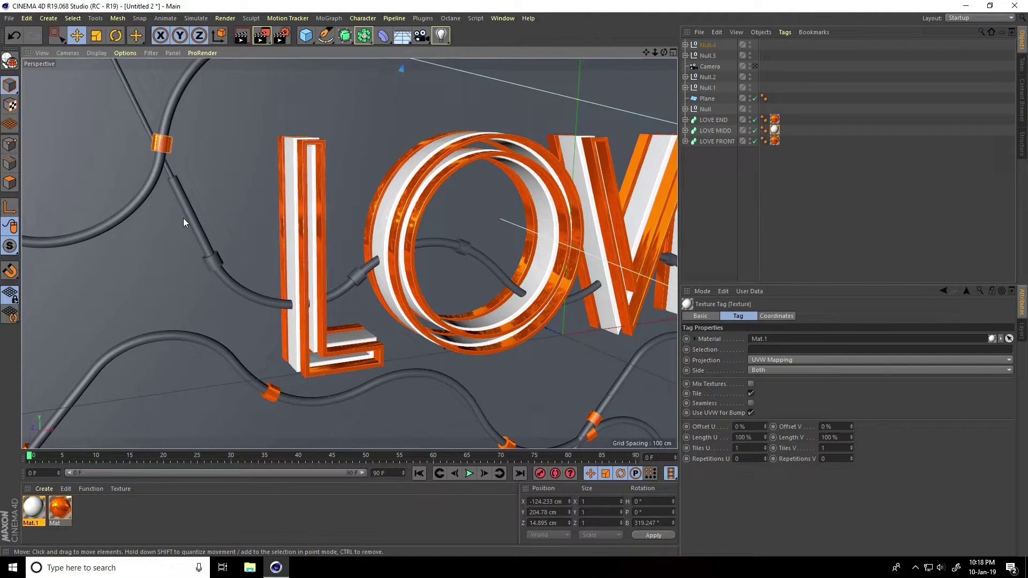
left_click(43, 489)
left_click(64, 397)
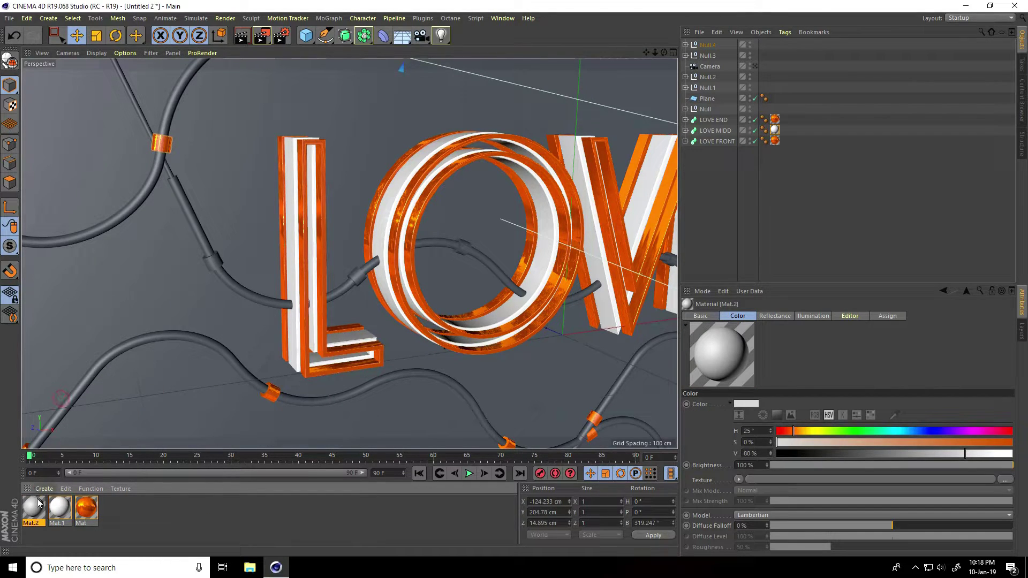
double_click(33, 508)
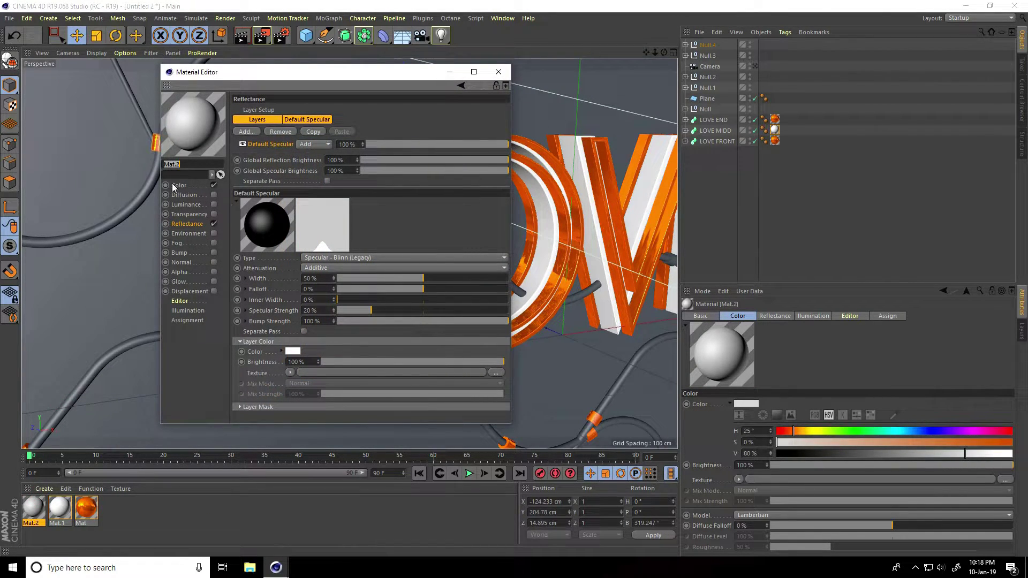
left_click(214, 185)
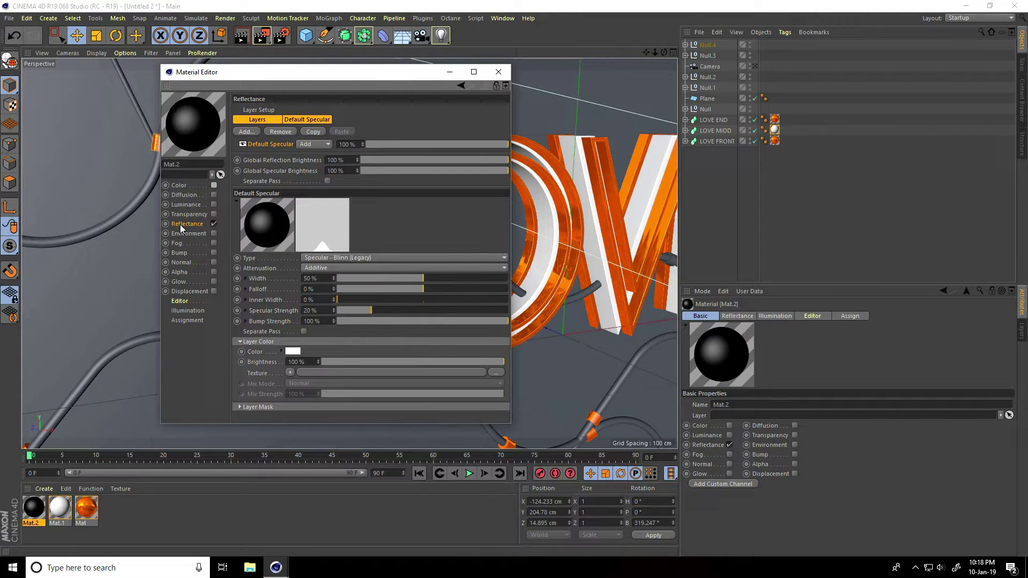
Enable Transparency on the new material and set its refraction to 1.5
left_click(214, 214)
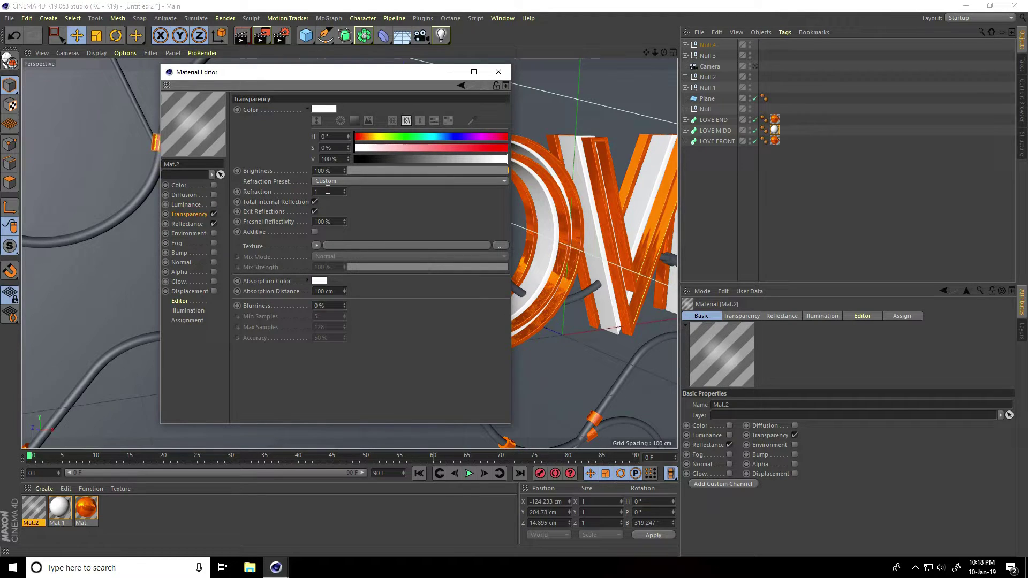
type(".5")
key("Return")
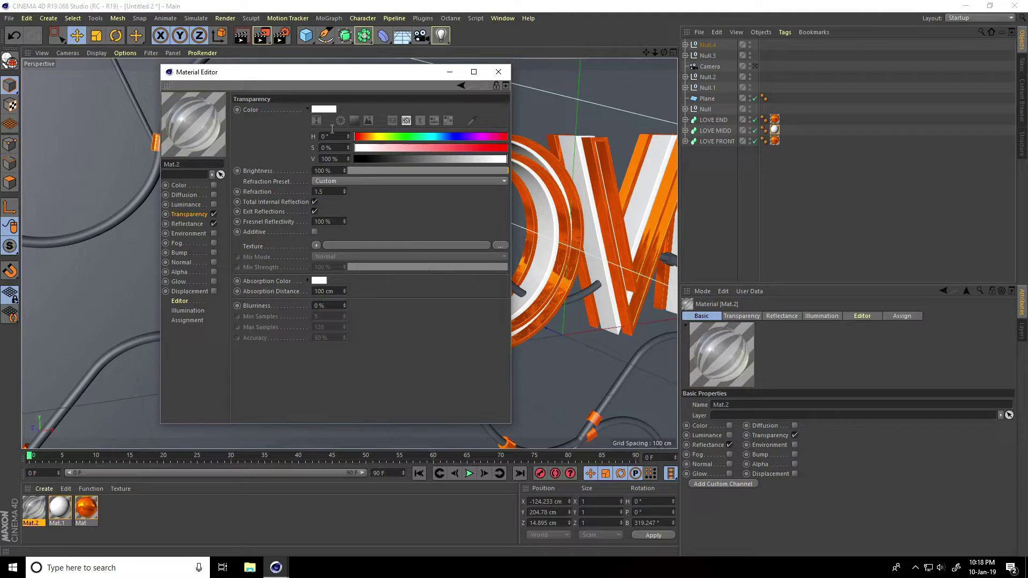
Set the transparency color to hue 200° and saturation 100%, with Exit Reflections off and Additive on
left_click(337, 137)
type("200")
key("Tab")
type("100")
key("Tab")
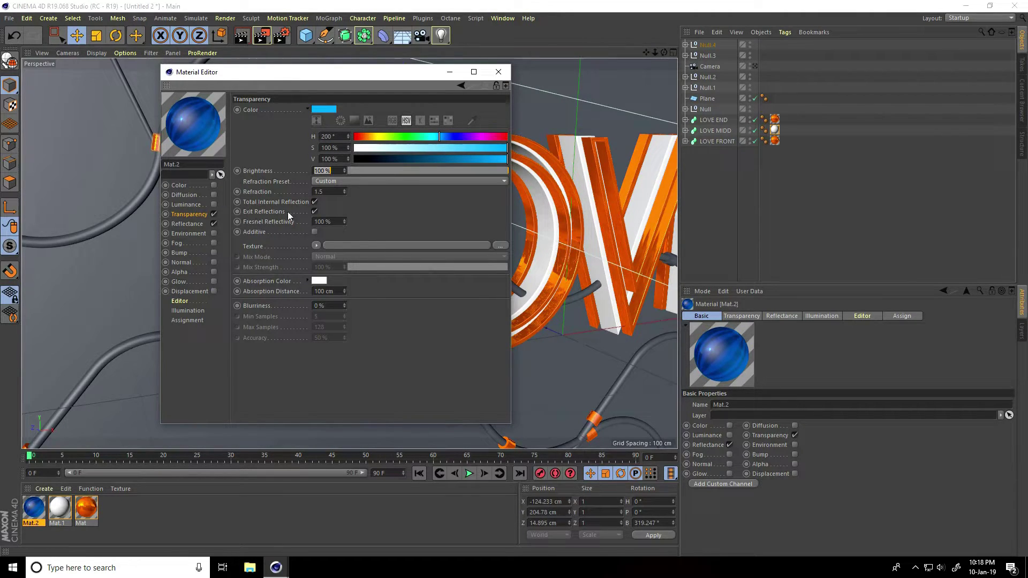
left_click(315, 211)
left_click(315, 232)
Set the transparency's absorption color to hue 190° and saturation 90%
left_click(317, 281)
type("1")
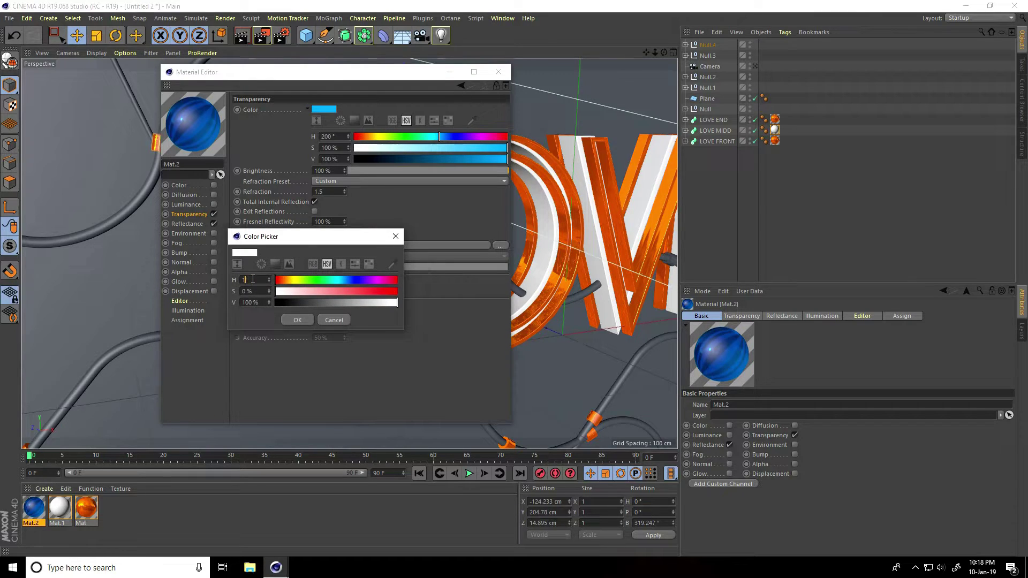
type("90")
key("Tab")
type("90")
key("Tab")
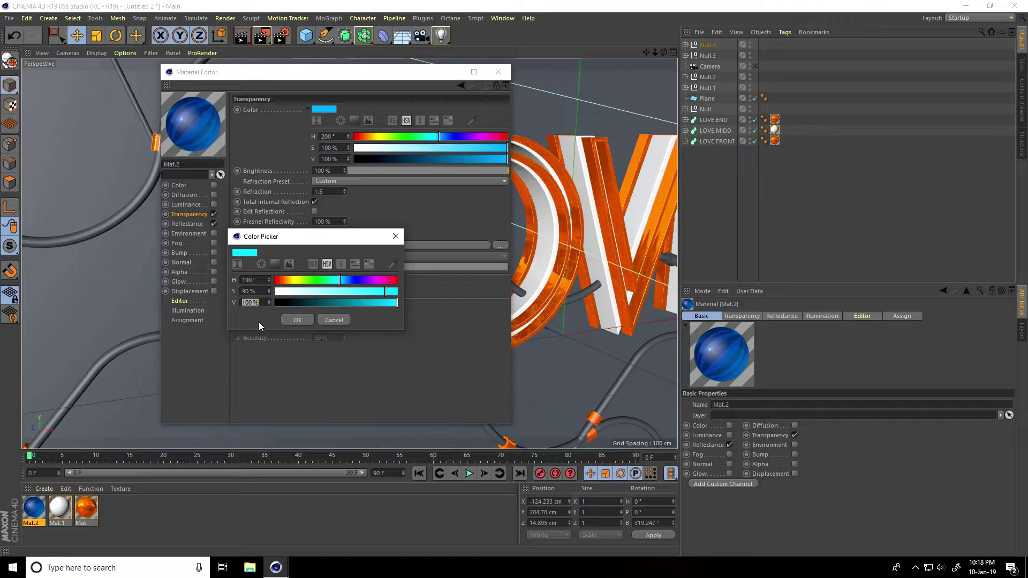
left_click(295, 317)
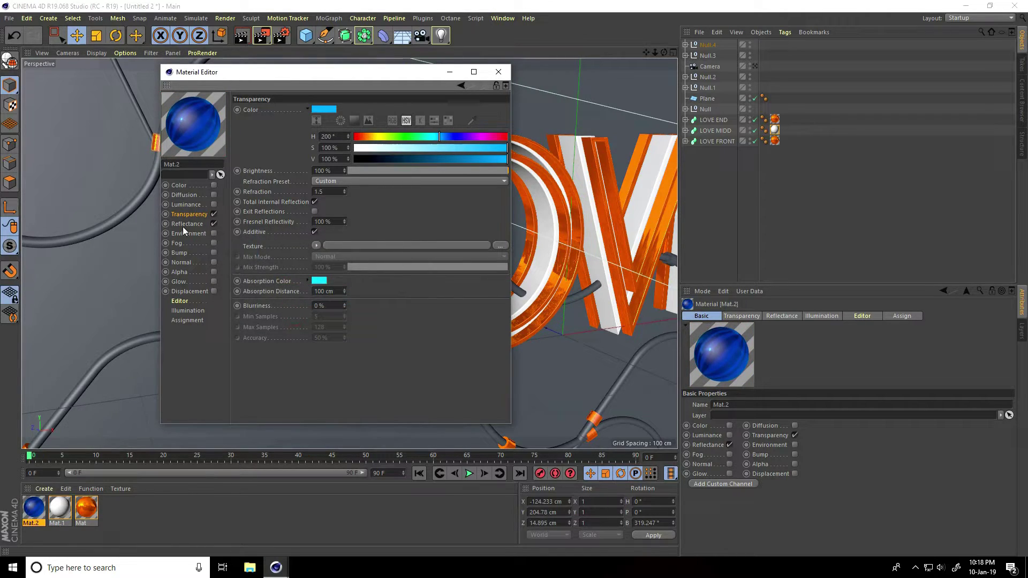
Add a Beckmann reflectance layer to the blue glass material and set its specular strength to 80%
left_click(182, 225)
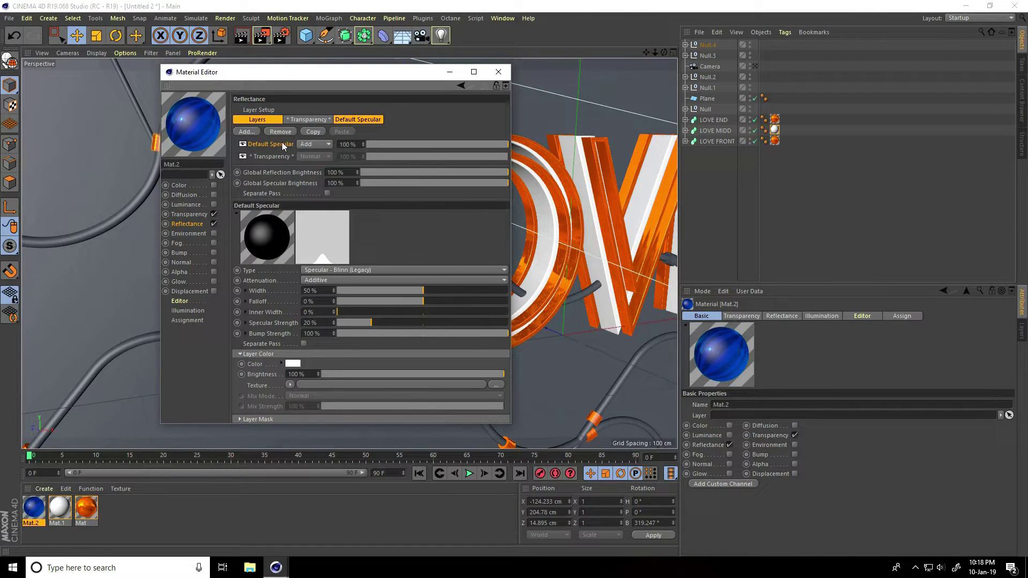
left_click(246, 132)
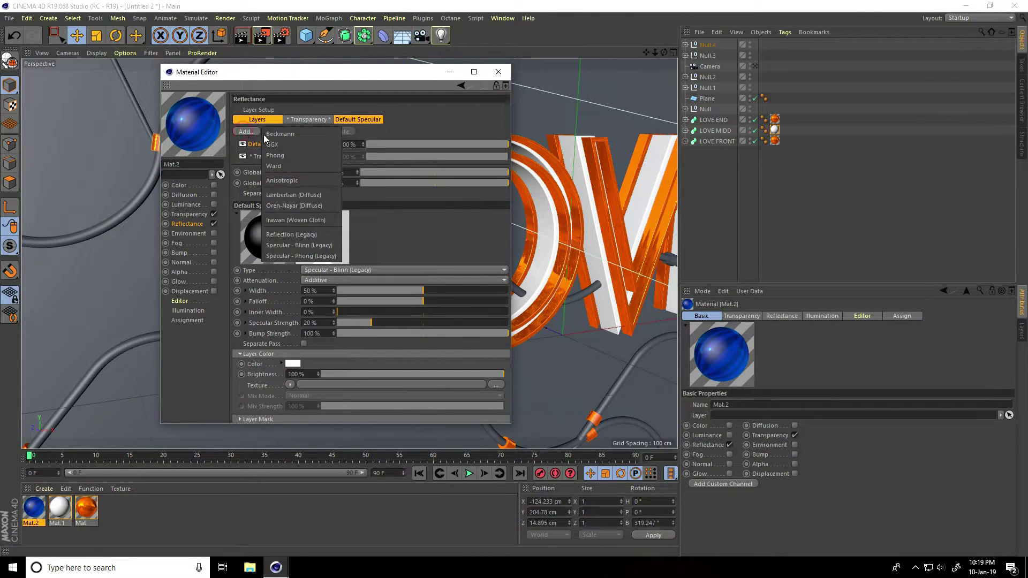
left_click(301, 133)
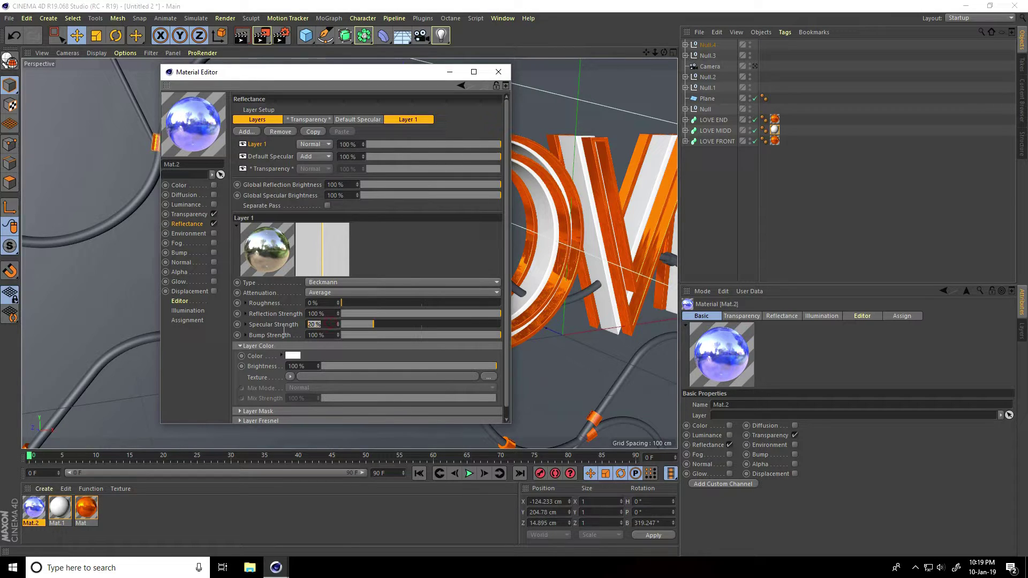
key("Return")
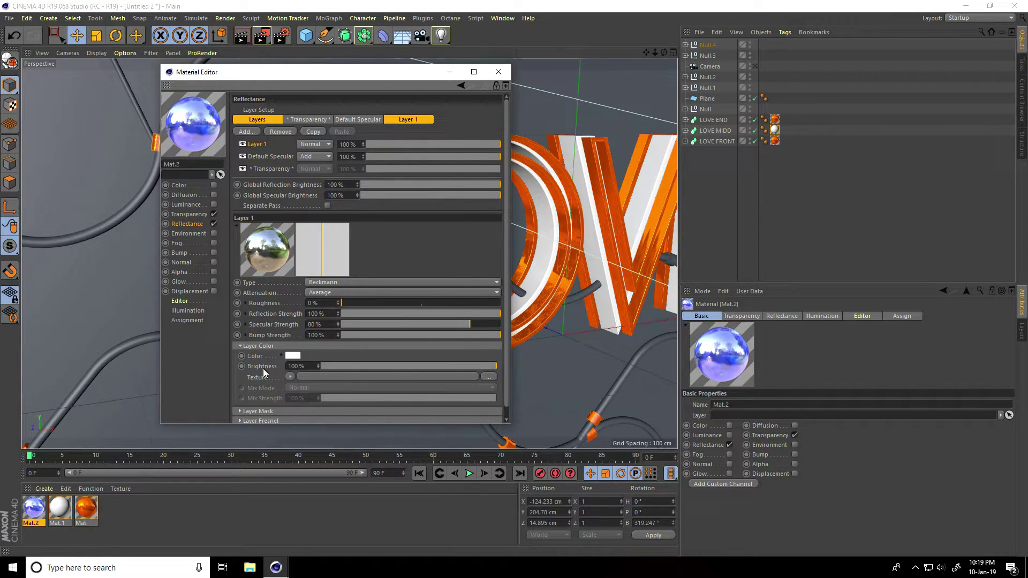
Set the Beckmann layer's color to hue 190° and saturation 90%, and close the material editor
left_click(295, 356)
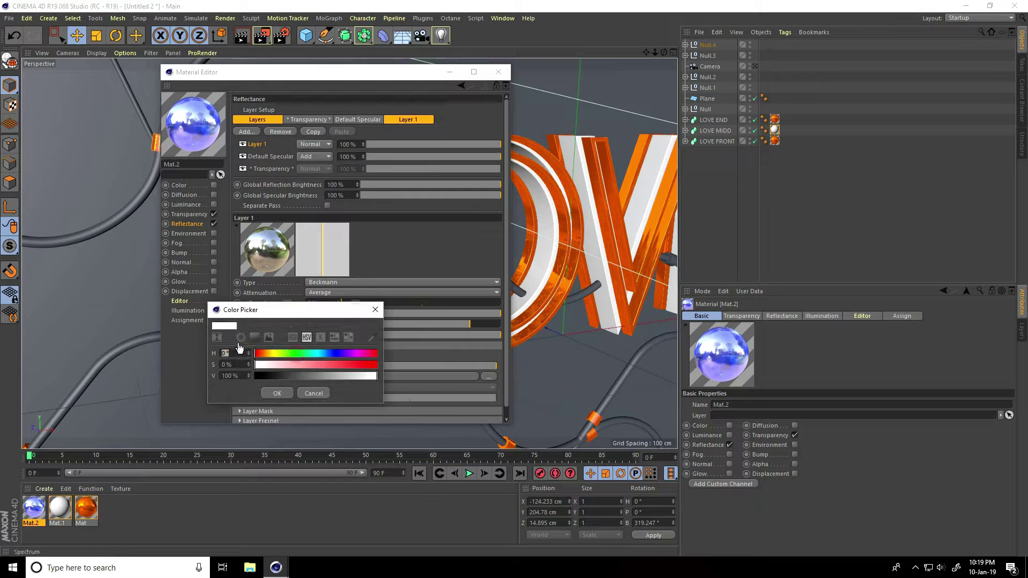
left_click(236, 345)
type("190")
key("Tab")
type("9")
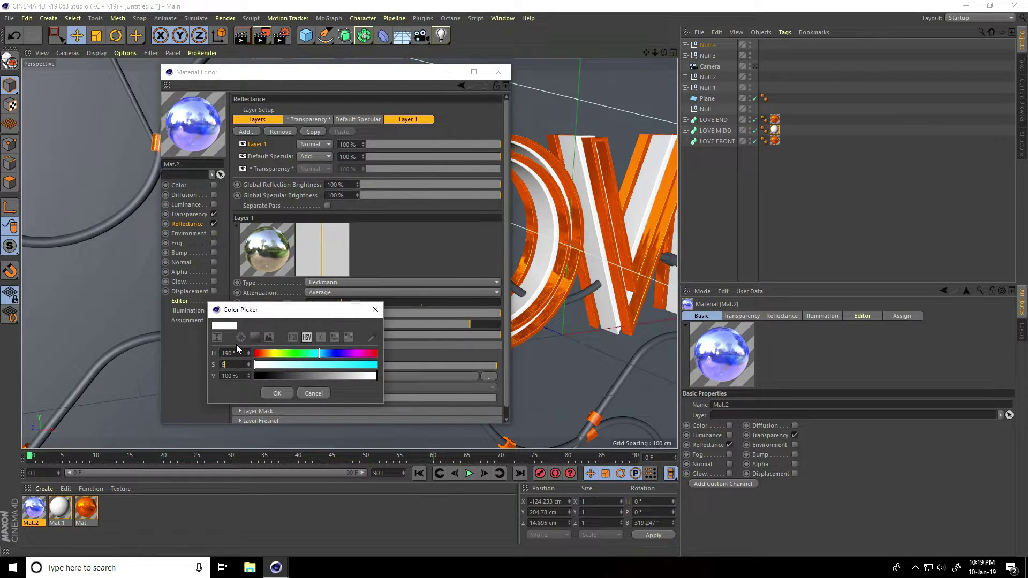
type("0")
key("Tab")
left_click(277, 393)
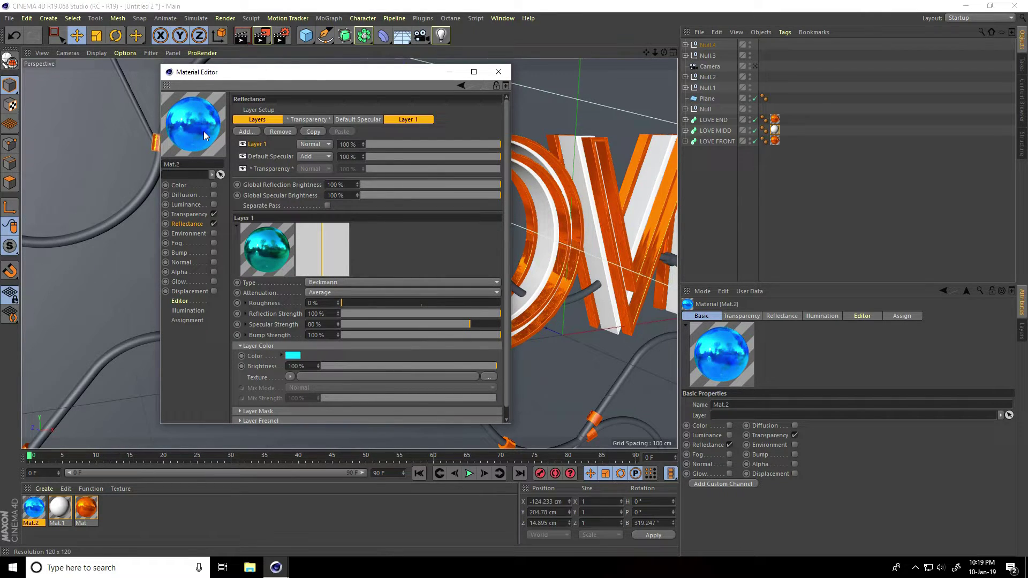
left_click(498, 72)
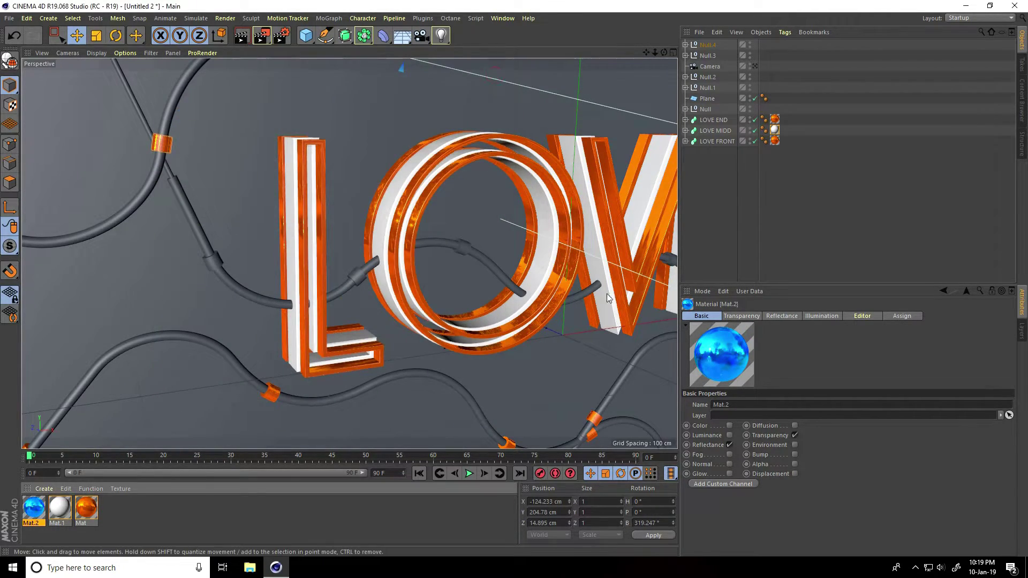
Apply blue glass Mat.2 to Sweep.1 and orange Mat to Sweep inside the Null.1 group
left_click(686, 88)
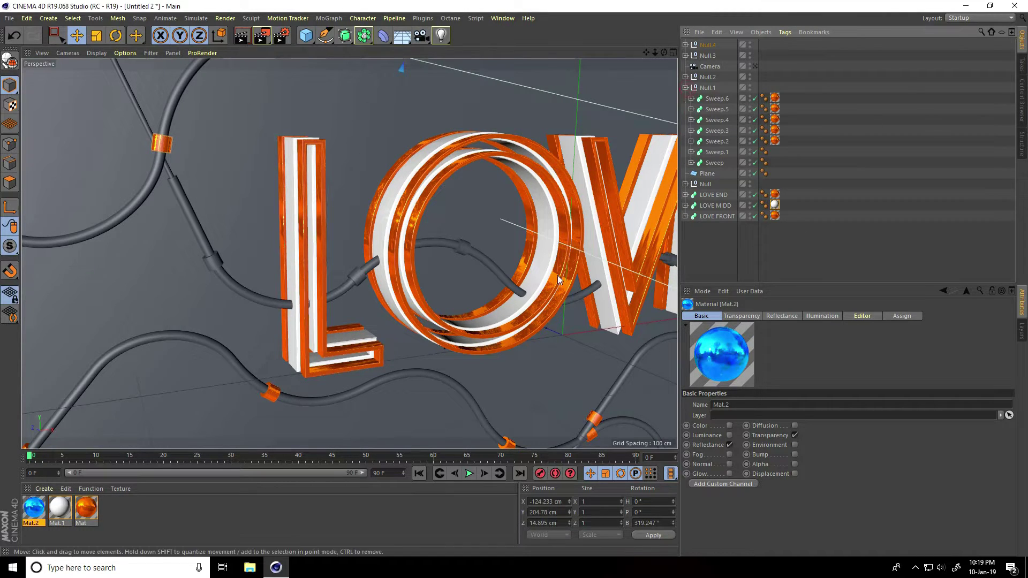
left_click_drag(34, 508, 722, 151)
left_click_drag(83, 513, 725, 164)
right_click_drag(296, 226, 260, 261, "alt")
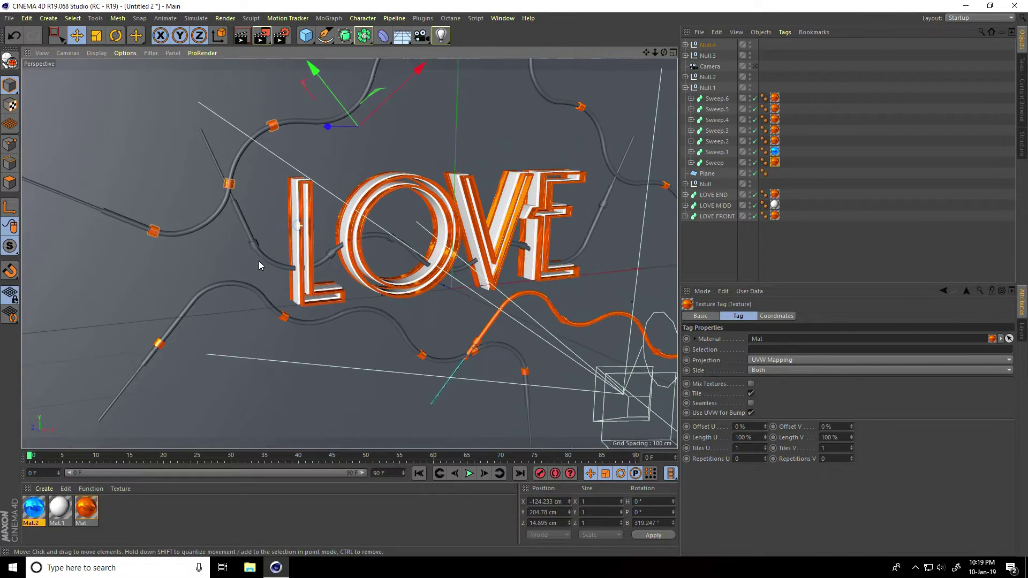
scroll(627, 306, "up", 5)
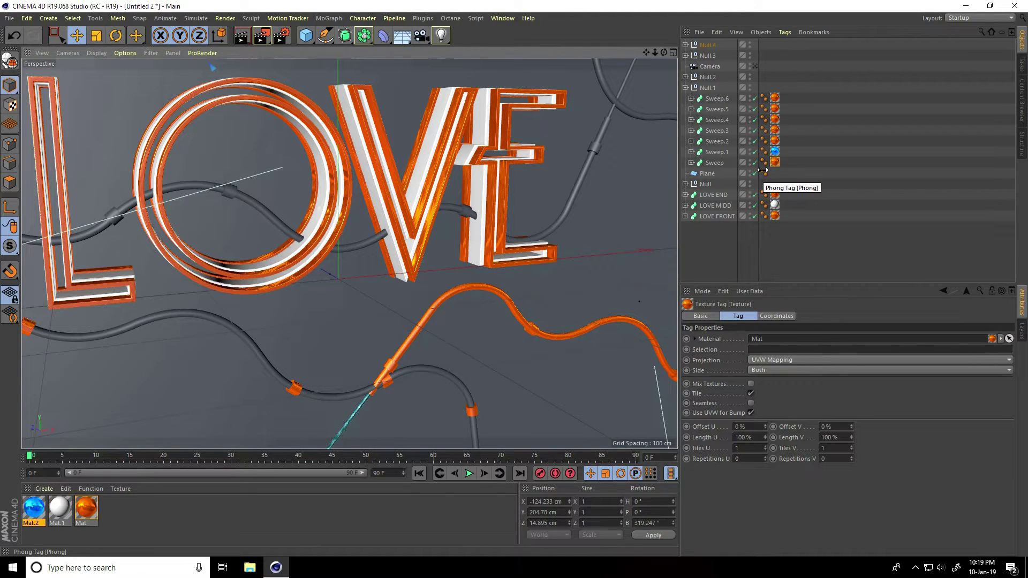
Swap the two materials in Null.1 so Sweep has blue Mat.2 and Sweep.1 has orange Mat, and inspect the tube up close
mouse_move(775, 151)
left_mouse_down()
mouse_move(789, 166)
mouse_move(775, 151)
left_mouse_up()
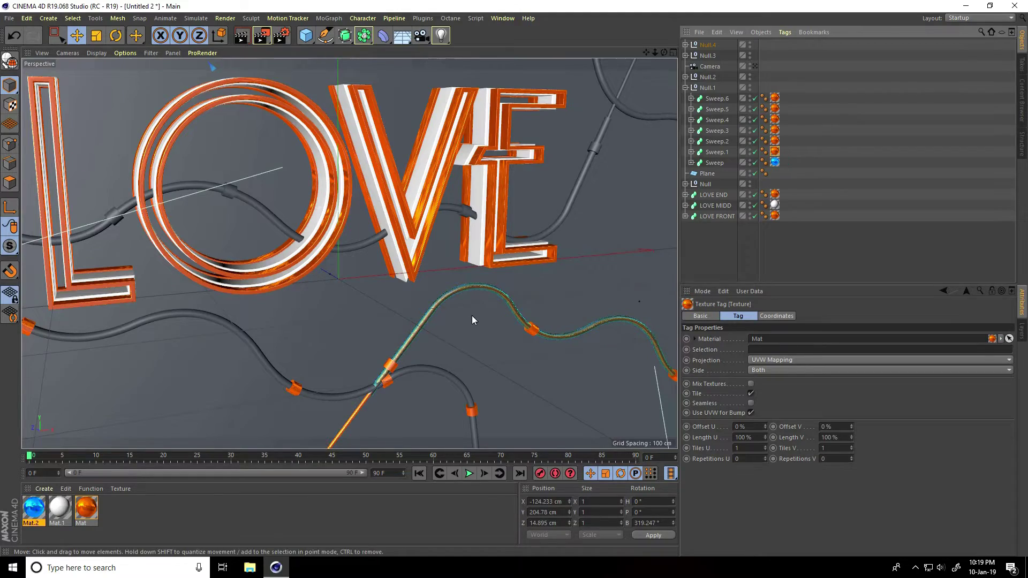
right_click_drag(485, 294, 515, 246, "alt")
scroll(511, 247, "up", 3)
scroll(412, 257, "up", 5)
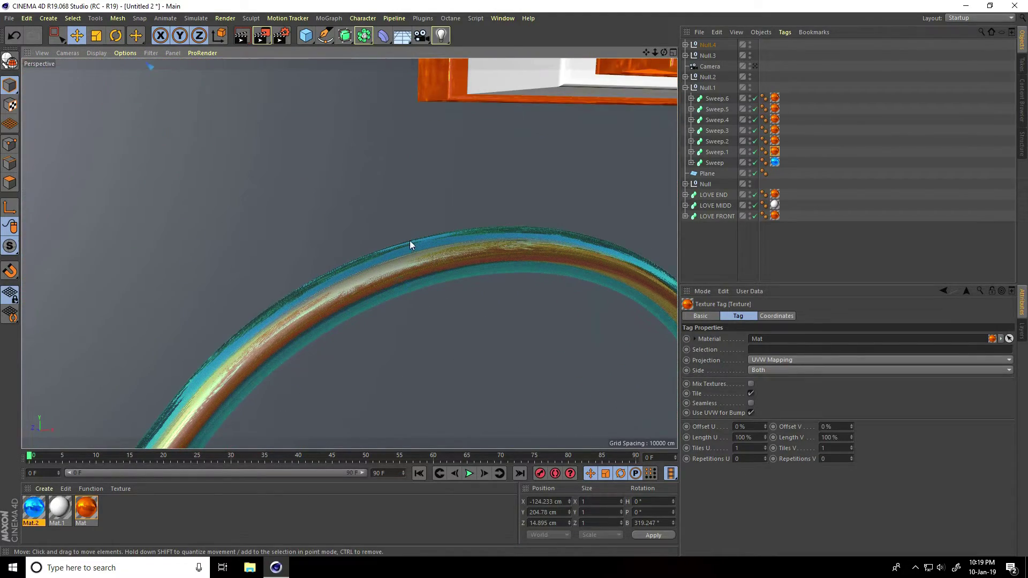
scroll(371, 304, "down", 6)
scroll(298, 416, "up", 6)
right_click_drag(333, 369, 371, 326, "alt")
mouse_move(338, 355)
left_mouse_down("alt")
mouse_move(376, 309)
mouse_move(342, 336)
mouse_move(338, 353)
left_mouse_up("alt")
right_click_drag(376, 317, 298, 377, "alt")
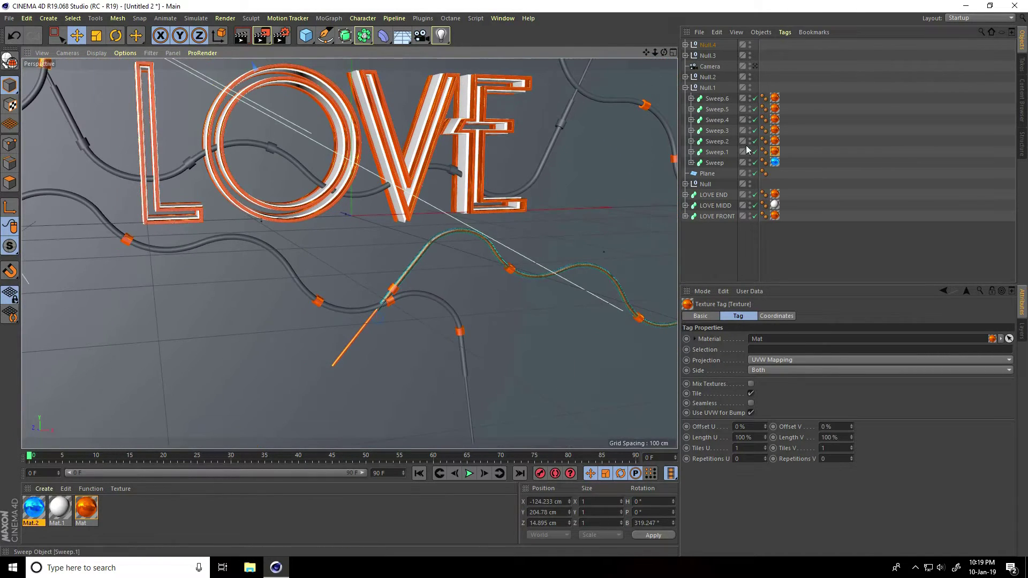
Apply blue glass Mat.2 to Sweep and orange Mat to Sweep.1 inside the Null.2 group
left_click(686, 87)
left_click(685, 77)
left_click_drag(33, 508, 723, 154)
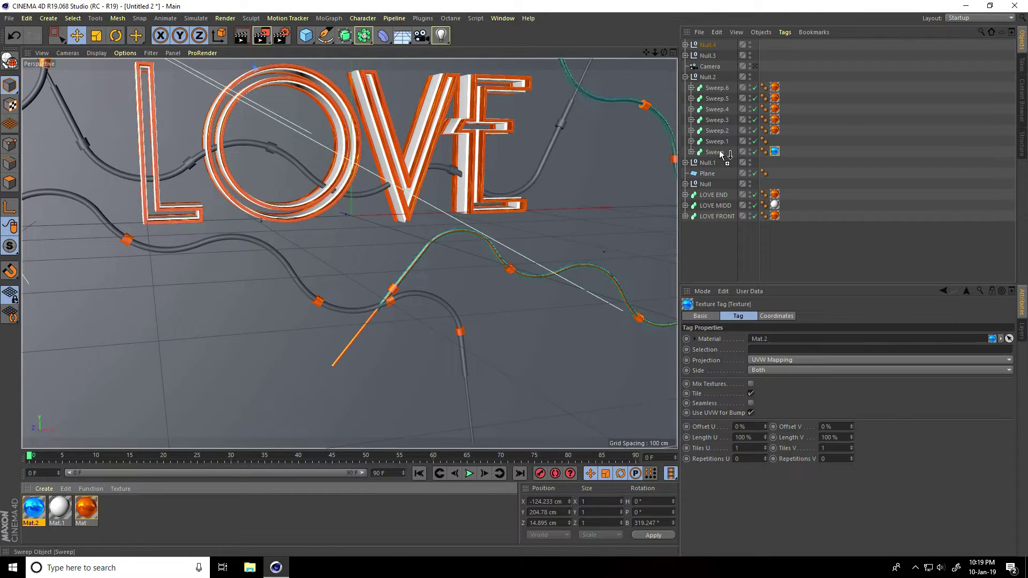
left_click_drag(88, 503, 720, 141)
right_click_drag(355, 312, 266, 342, "alt")
left_click_drag(265, 346, 216, 302, "alt")
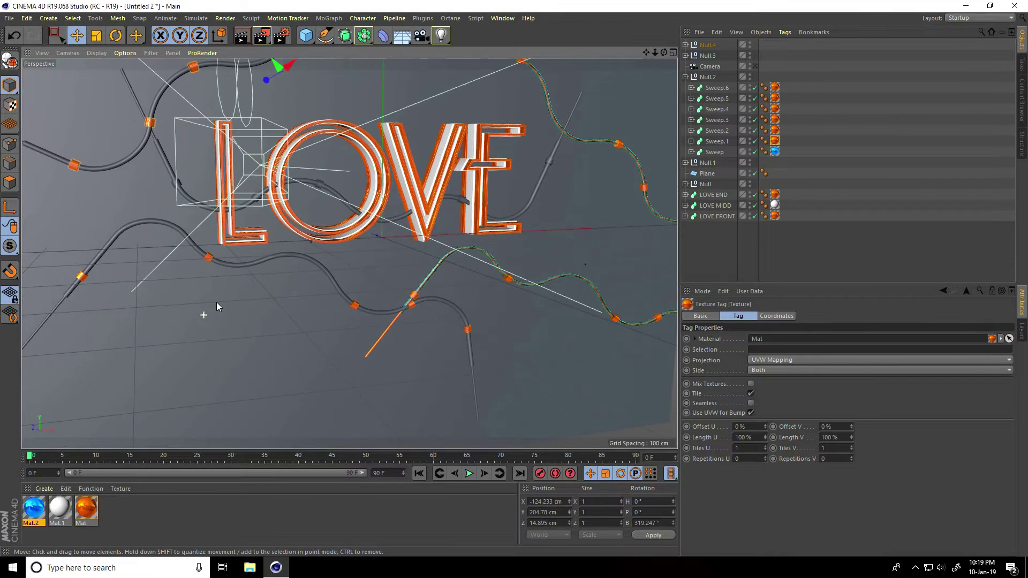
Apply orange Mat to Sweep.1 and blue glass Mat.2 to Sweep inside the Null.3 group
left_click(686, 76)
left_click(686, 56)
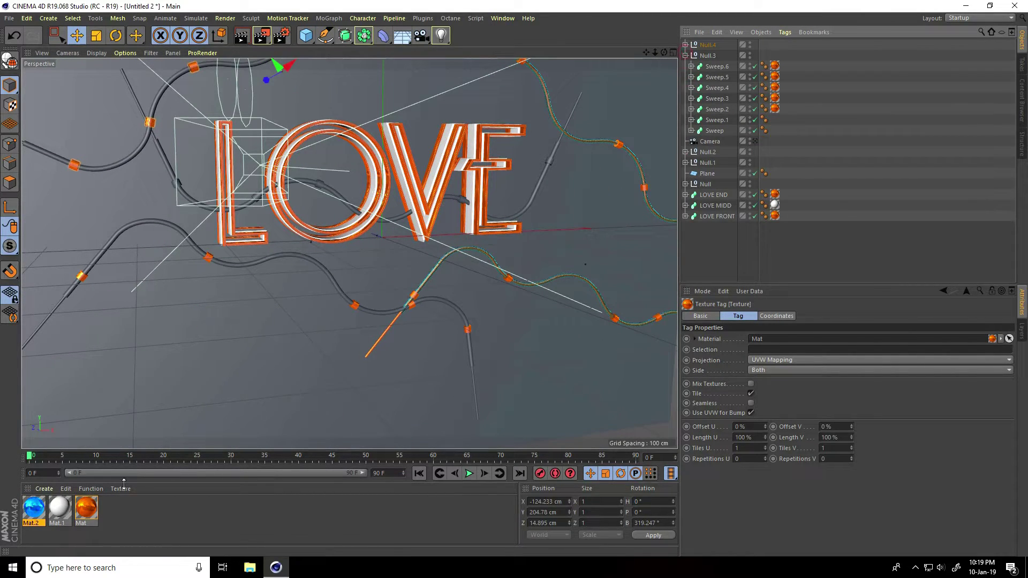
left_click_drag(89, 509, 723, 121)
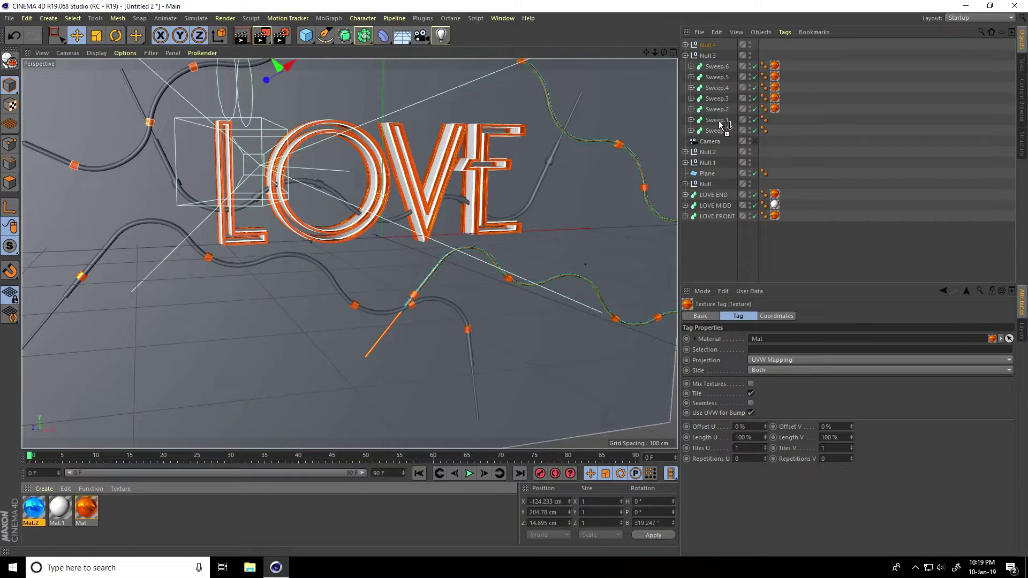
left_click_drag(39, 509, 714, 133)
left_click(686, 56)
Apply blue glass Mat.2 to Sweep and orange Mat to Sweep.1 inside the Null.4 group
left_click(686, 45)
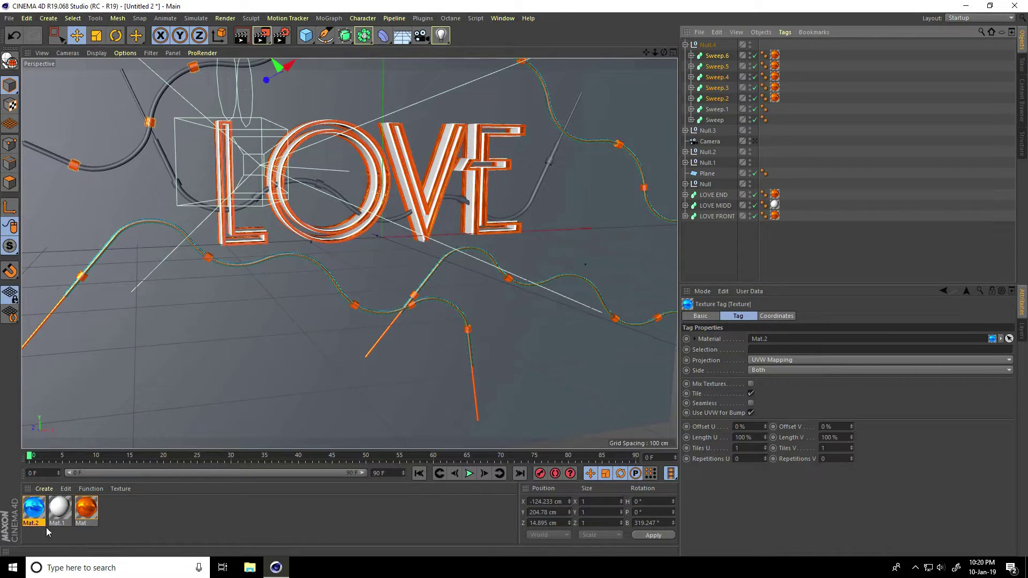
left_click_drag(34, 510, 564, 390)
left_click_drag(724, 209, 720, 121)
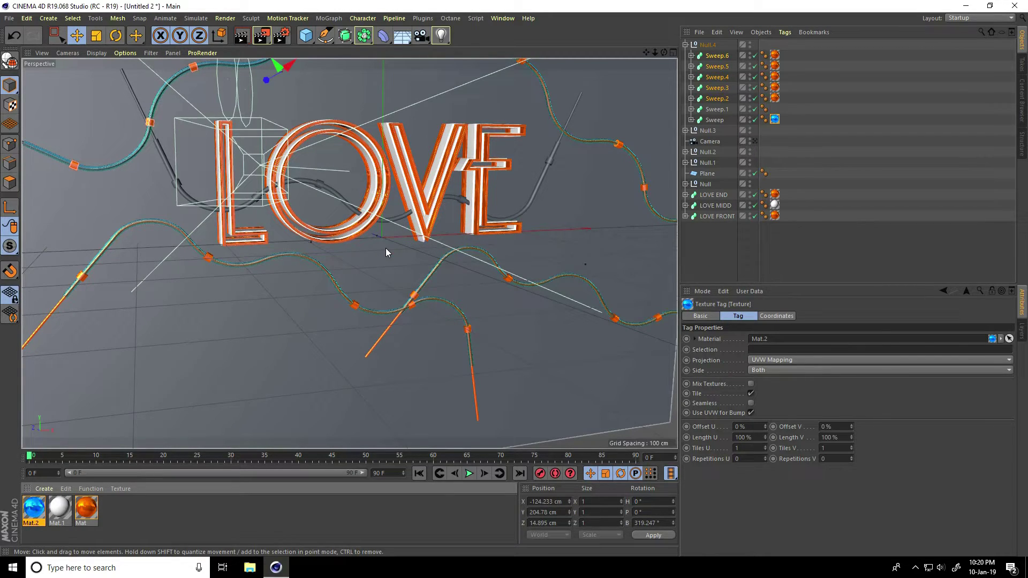
left_click_drag(737, 104, 729, 106, "ctrl")
right_click_drag(316, 228, 279, 252, "alt")
right_click_drag(257, 181, 325, 210, "alt")
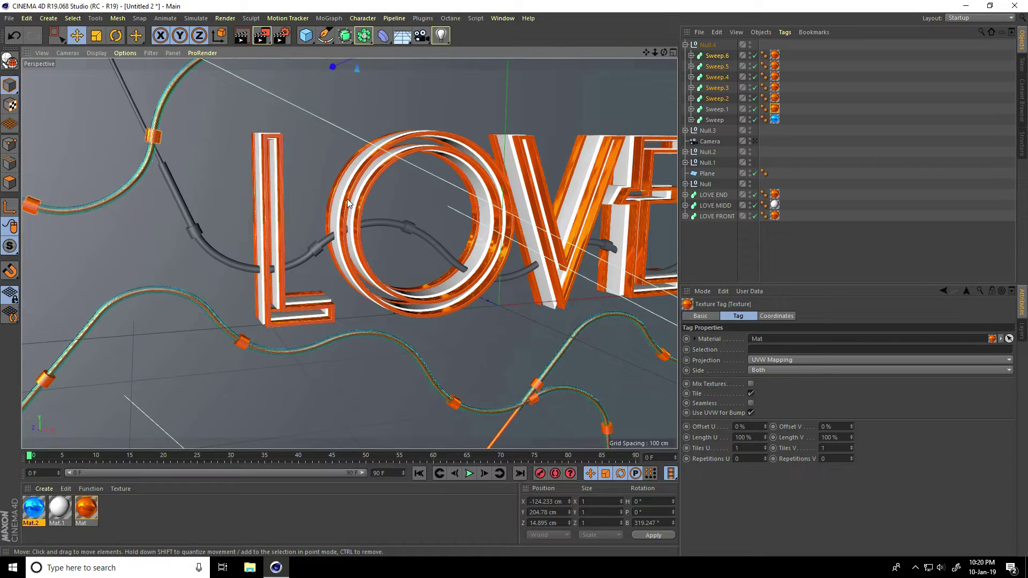
left_click(685, 45)
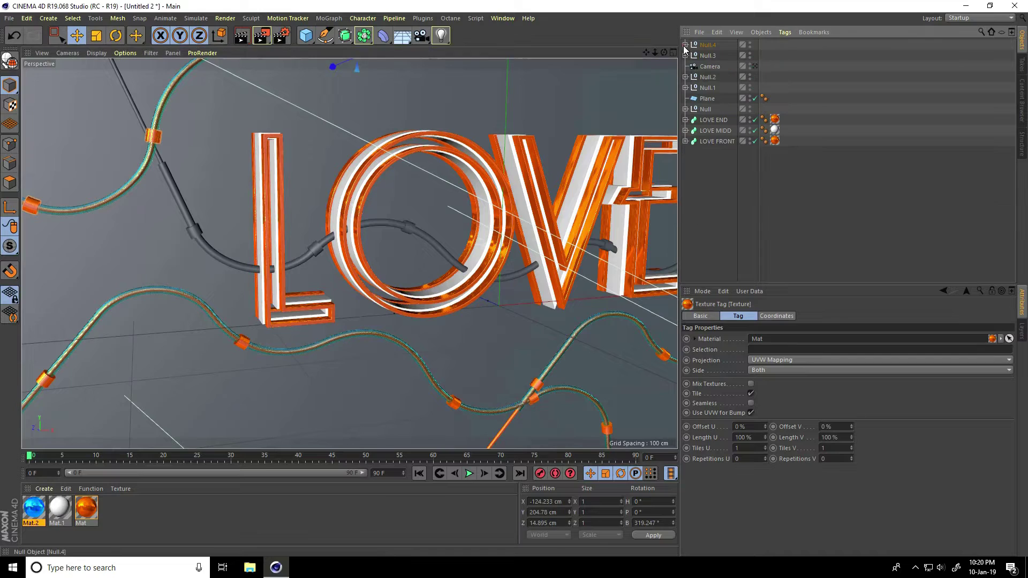
Apply orange Mat to the collars Sweep.2 through Sweep.6 of the tube behind the letters, in the Null group
left_click(706, 87)
left_click(706, 78)
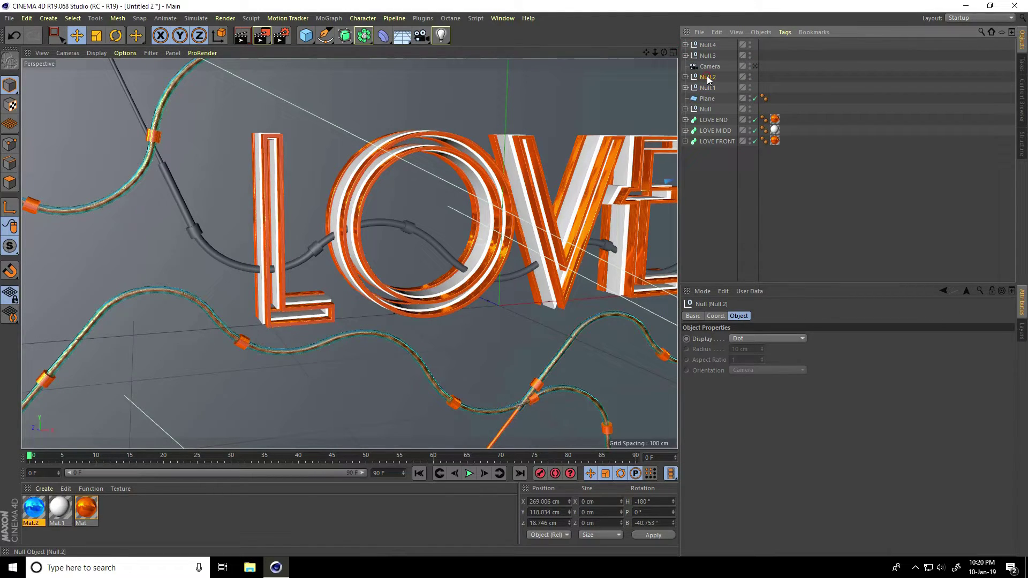
left_click(707, 45)
left_click(318, 251)
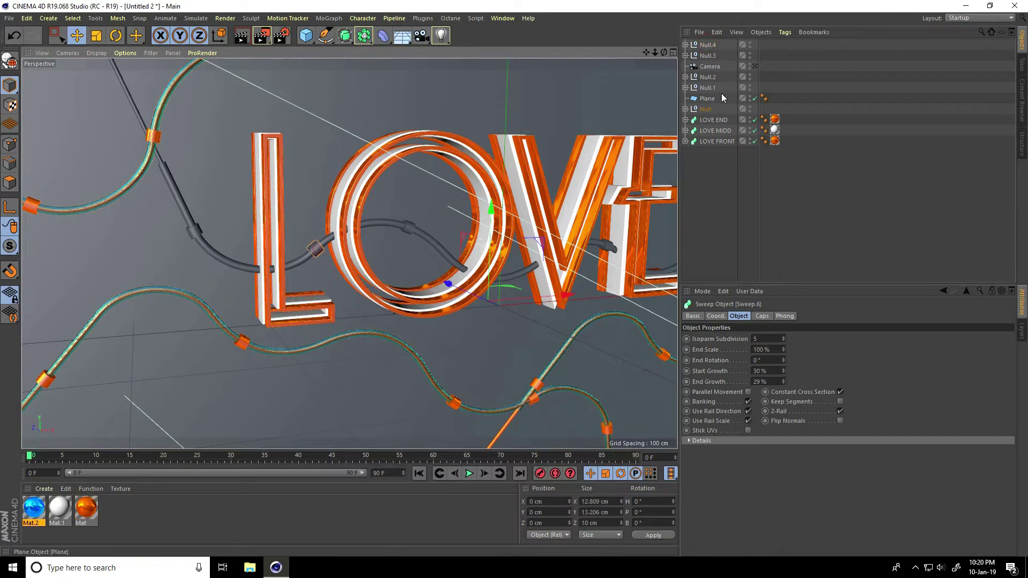
left_click(686, 109)
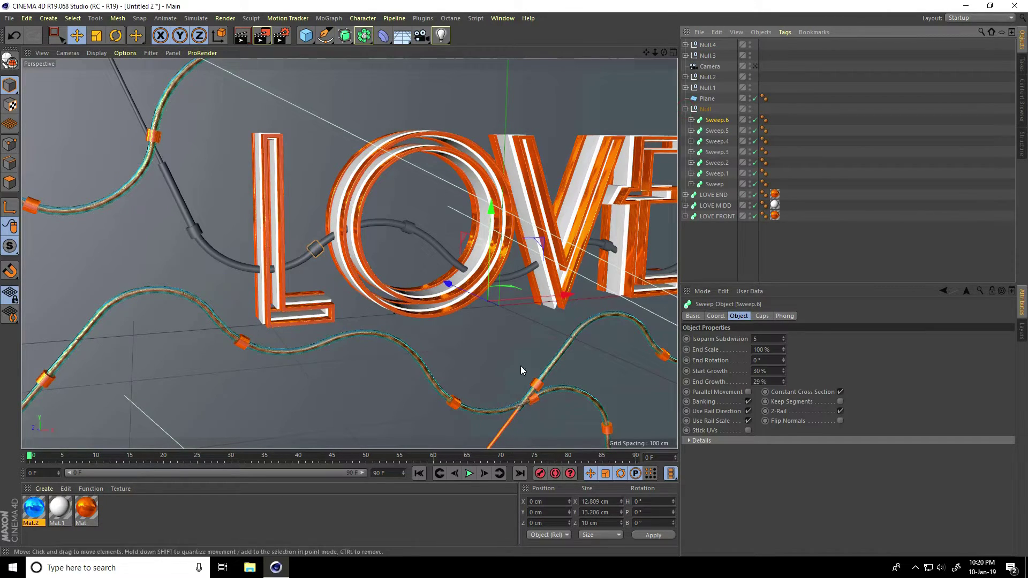
left_click(718, 163, "shift")
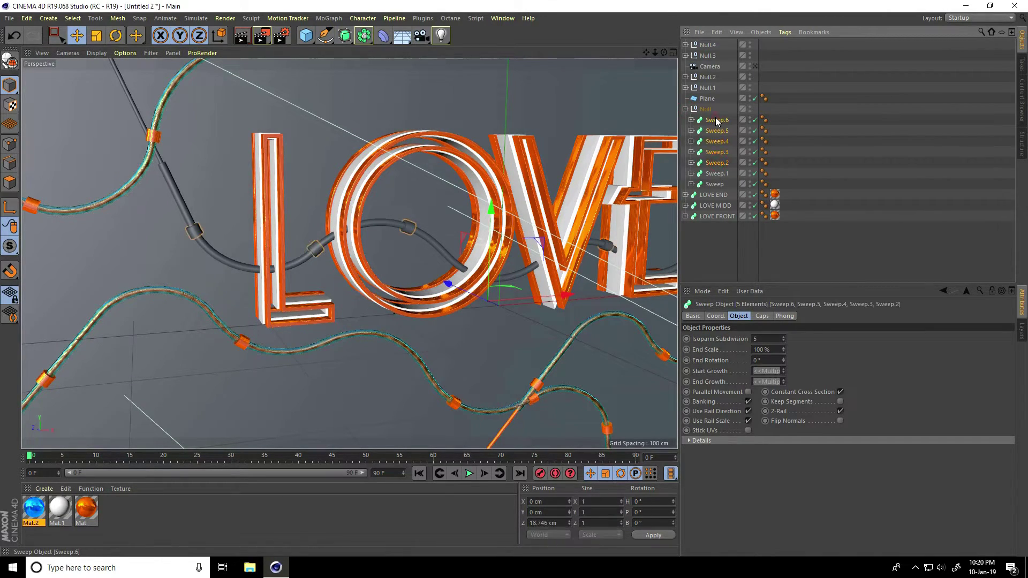
right_click(101, 490)
left_click(114, 360)
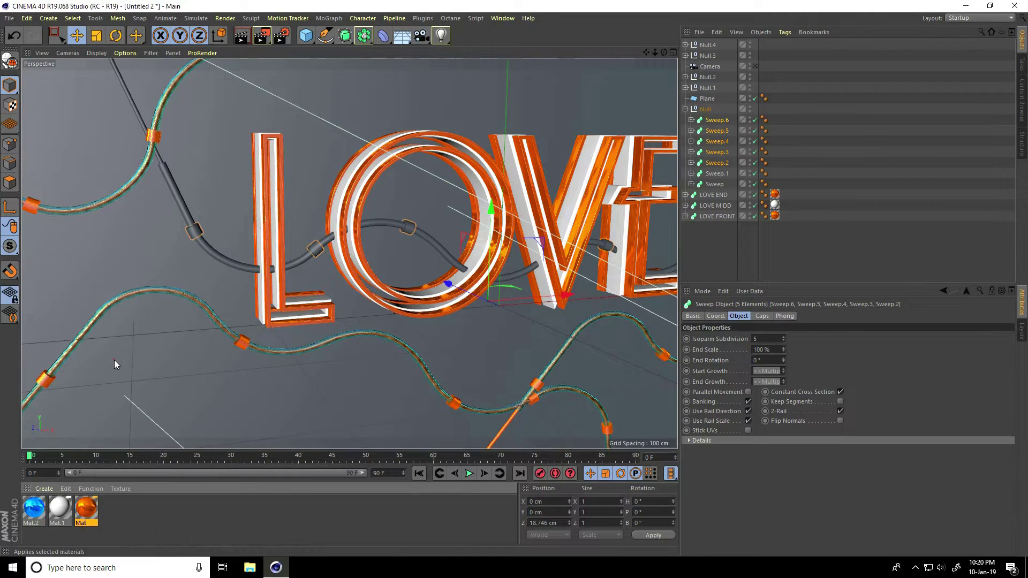
Apply orange Mat to Sweep.1 and blue glass Mat.2 to Sweep in the Null group
left_click(717, 174)
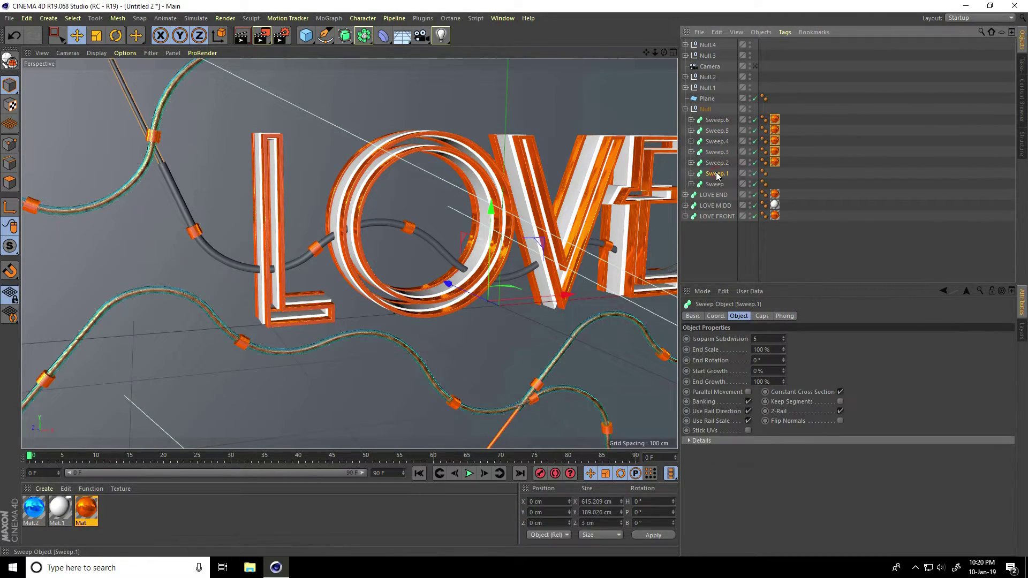
right_click(104, 498)
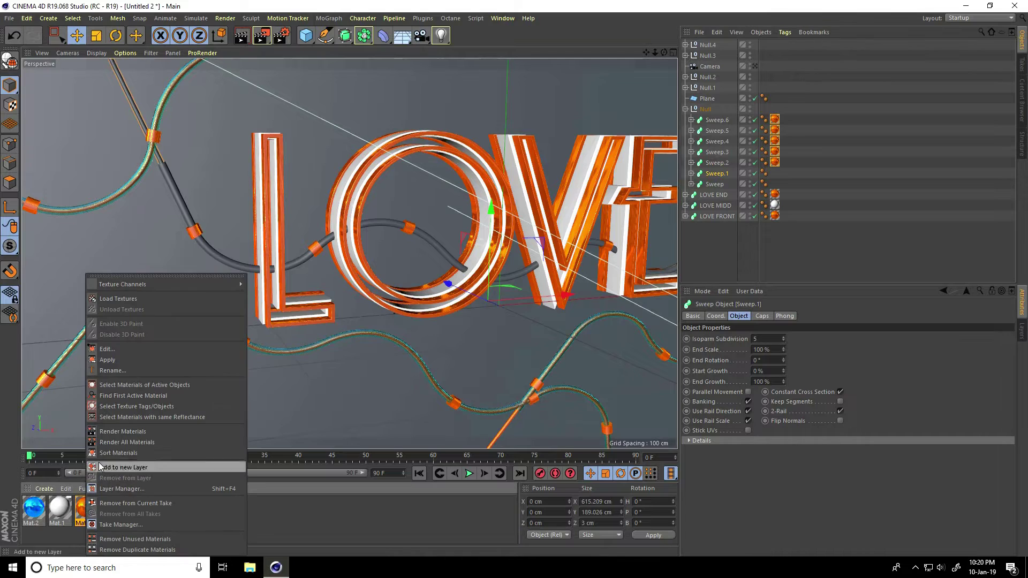
left_click(112, 361)
left_click(715, 185)
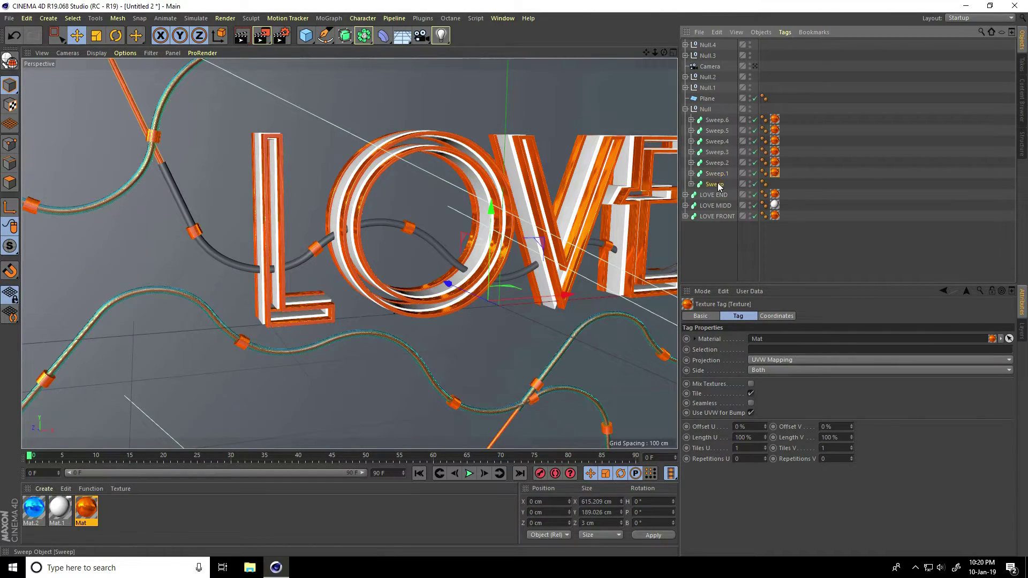
right_click(36, 508)
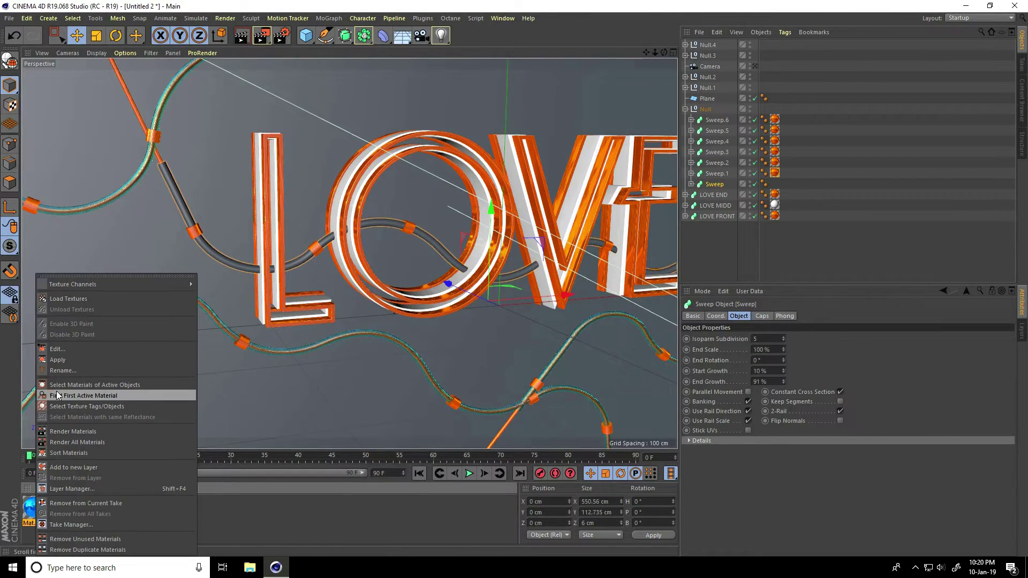
left_click(58, 361)
scroll(353, 317, "down", 5)
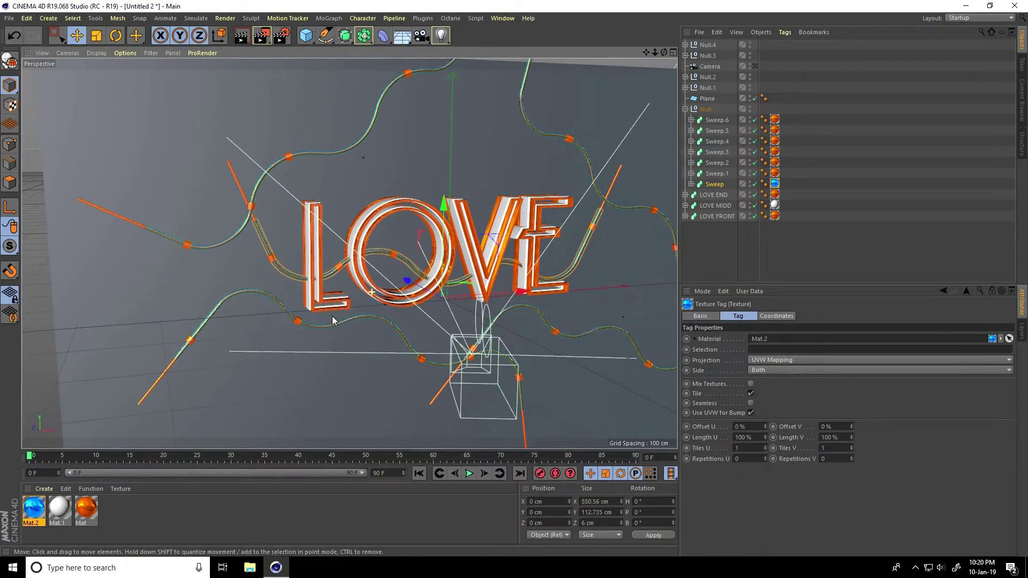
scroll(352, 301, "up", 5)
mouse_move(368, 290)
left_mouse_down("alt")
mouse_move(391, 269)
mouse_move(505, 271)
mouse_move(367, 270)
left_mouse_up("alt")
Create a new material, Mat.3, and load bg.jpg as its Color texture without copying the image to the project location
left_click(41, 488)
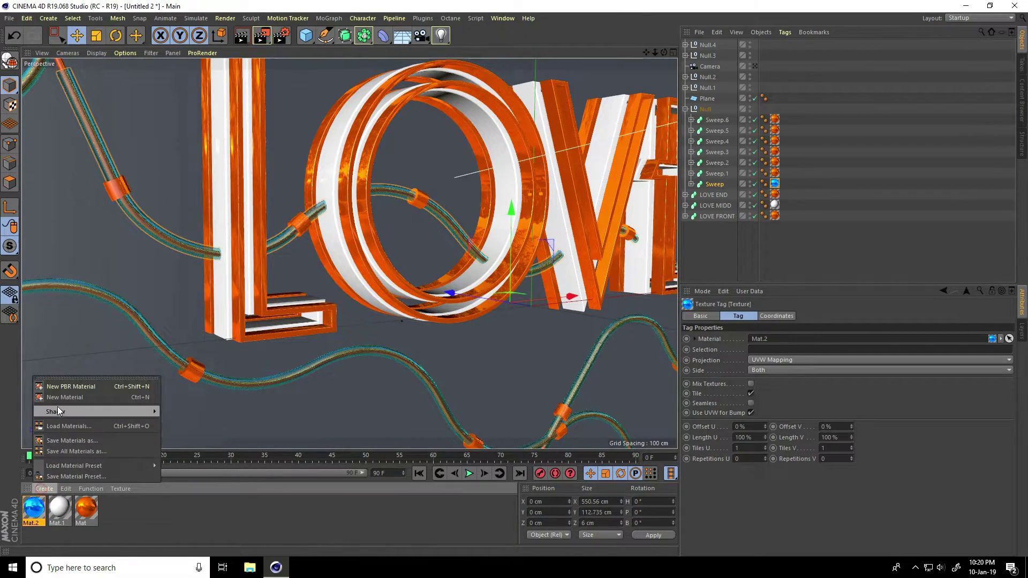
left_click(59, 396)
double_click(34, 508)
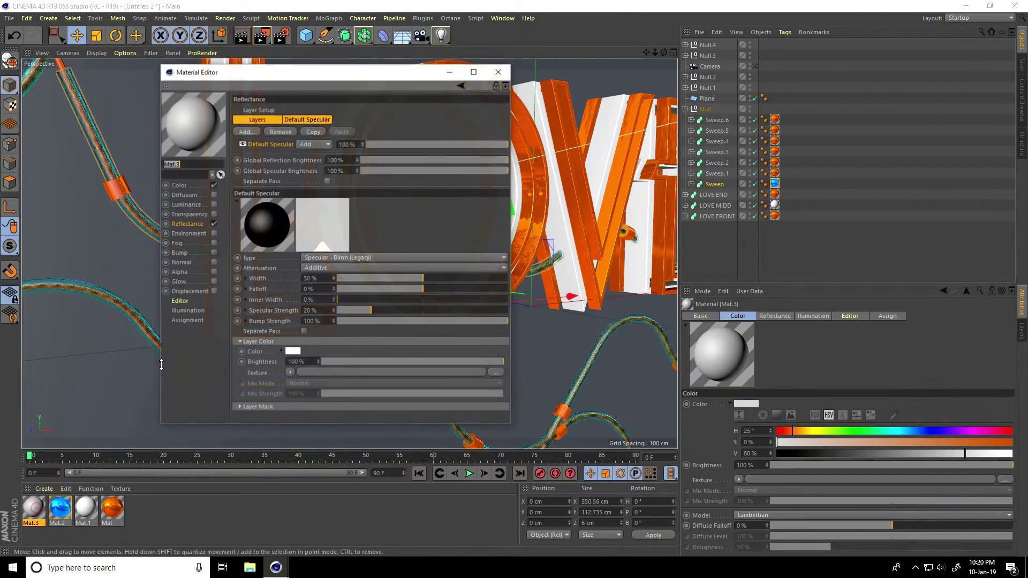
left_click(180, 186)
left_click(499, 187)
double_click(185, 85)
left_click(119, 81)
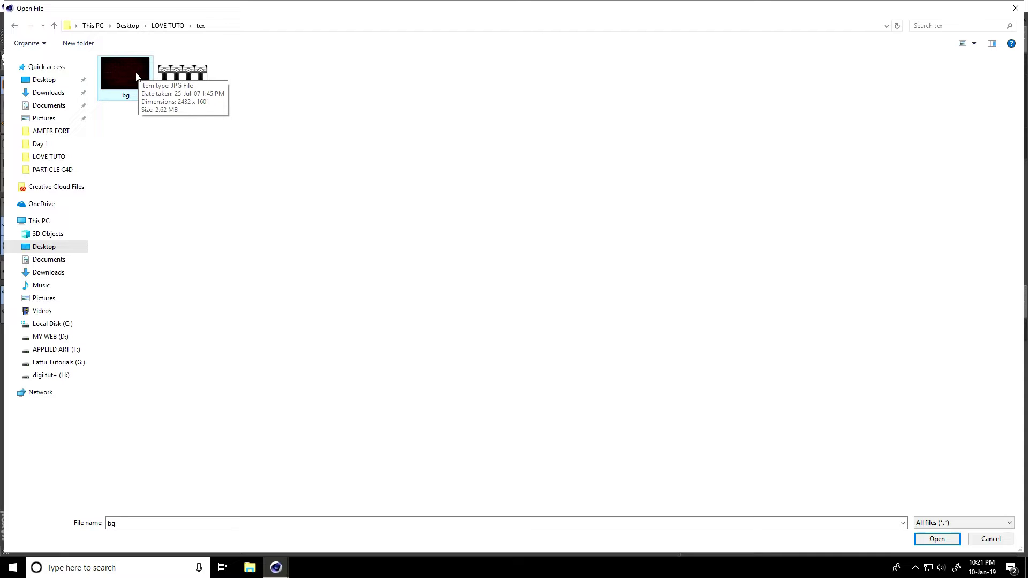
left_click(937, 539)
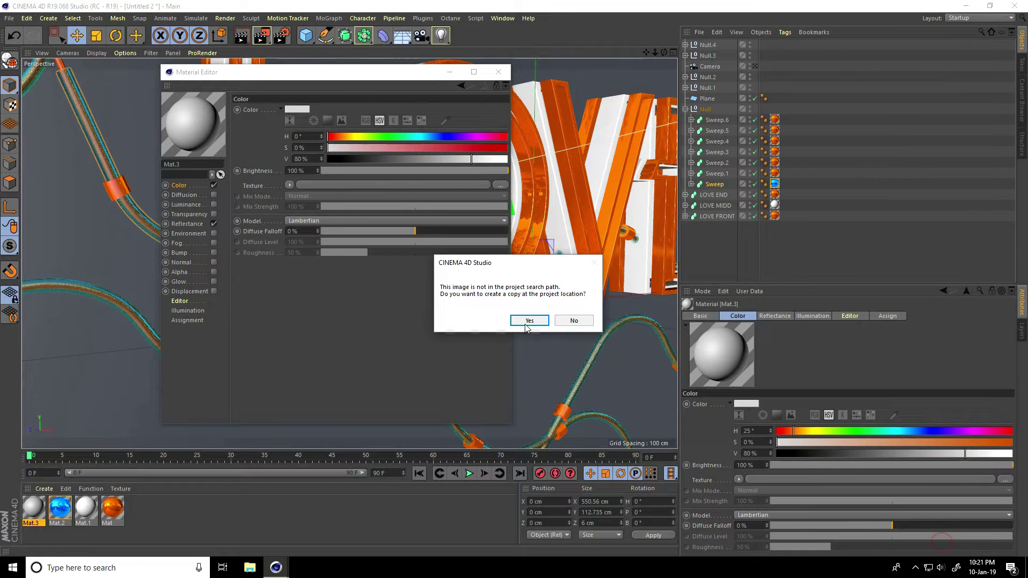
left_click(569, 323)
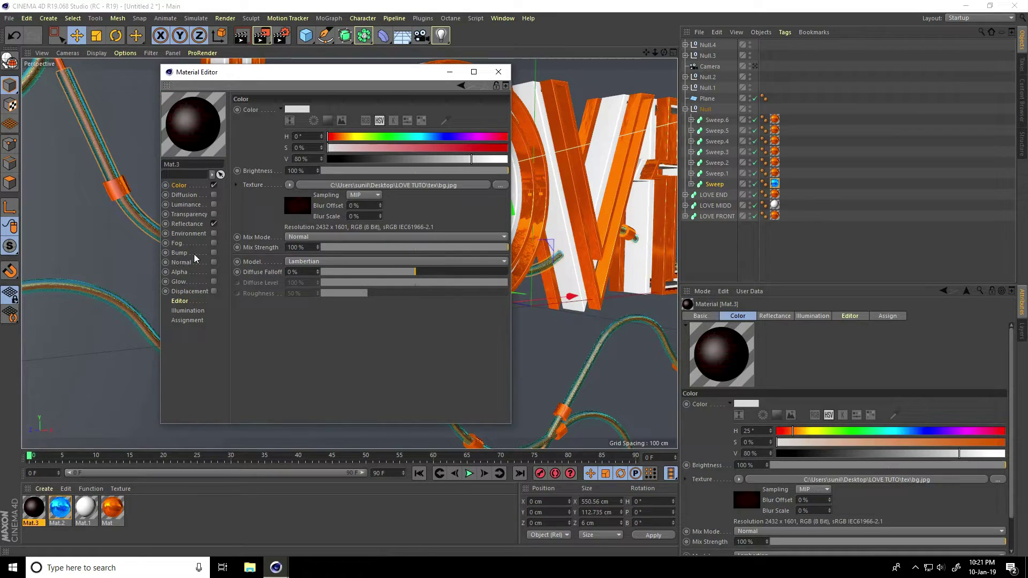
Enable Bump on Mat.3 with bg.jpg as texture and strength 5%, and turn off its Reflectance channel
left_click(215, 253)
left_click(501, 159)
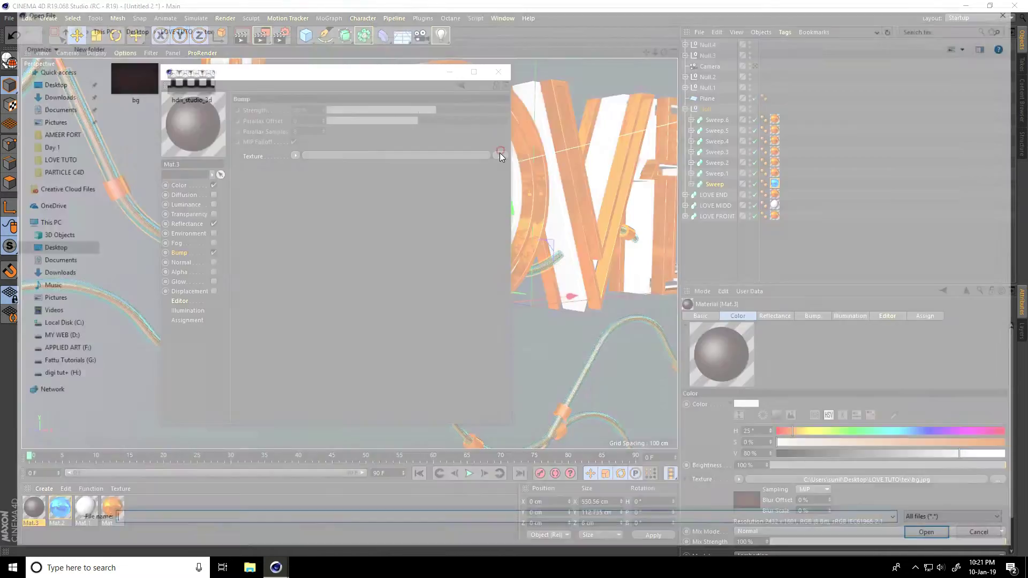
left_click(918, 541)
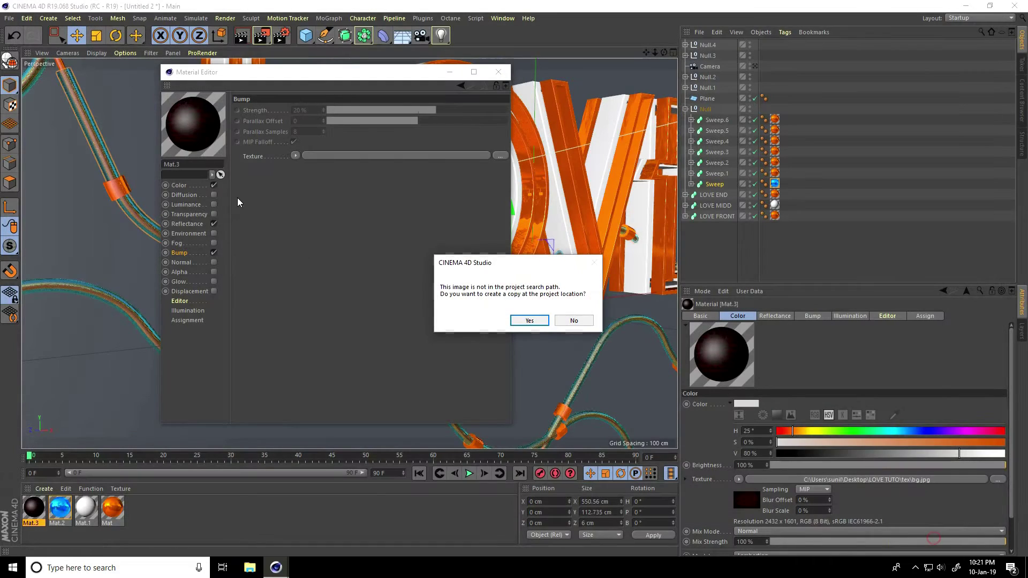
left_click(572, 320)
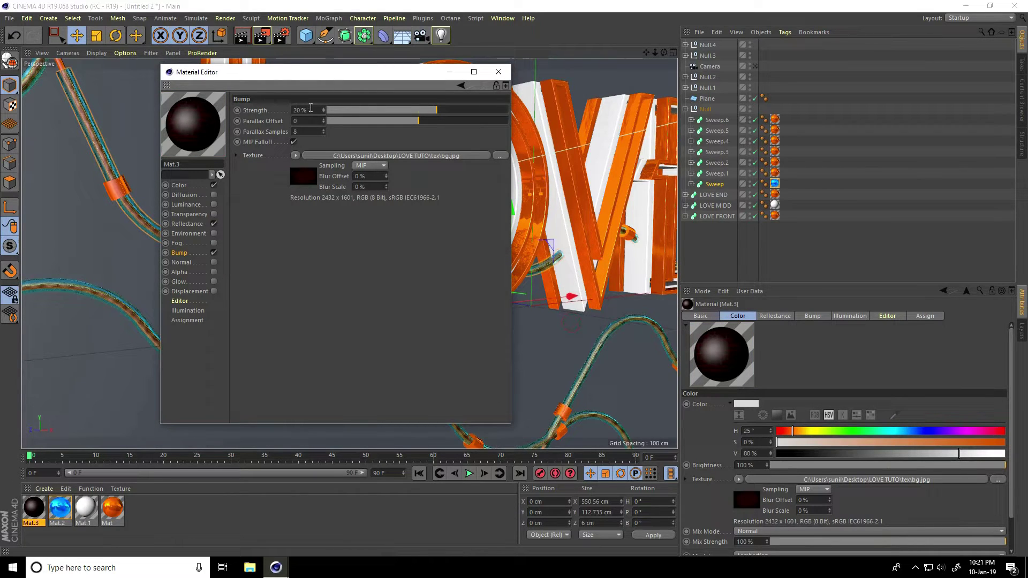
type("5")
left_click(215, 224)
left_click(499, 72)
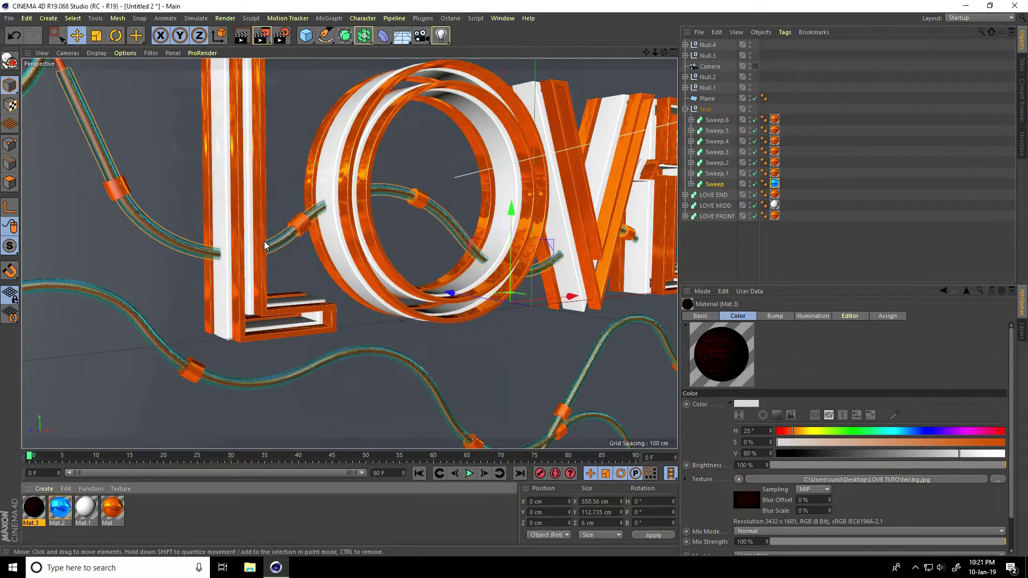
Apply Mat.3 to the backdrop Plane, look through the scene camera, and set the texture's Length U and Length V to 30%
left_click_drag(32, 511, 142, 269)
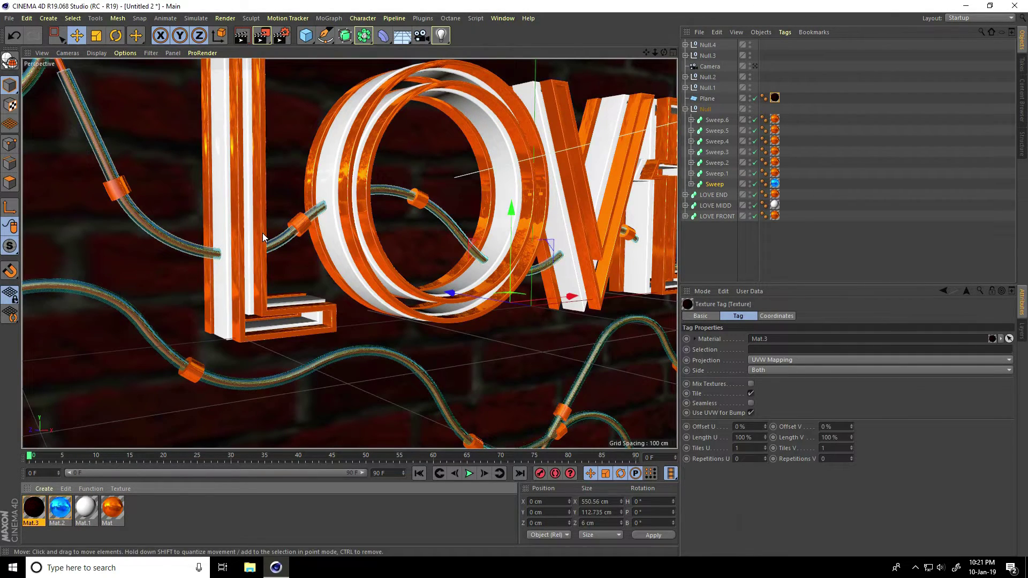
right_click_drag(307, 237, 235, 287, "alt")
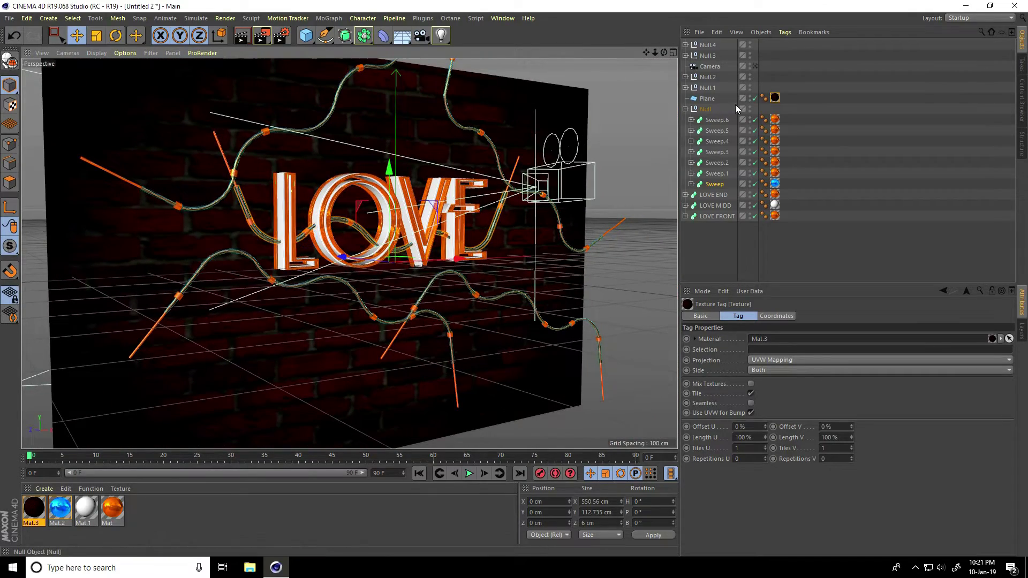
left_click(755, 66)
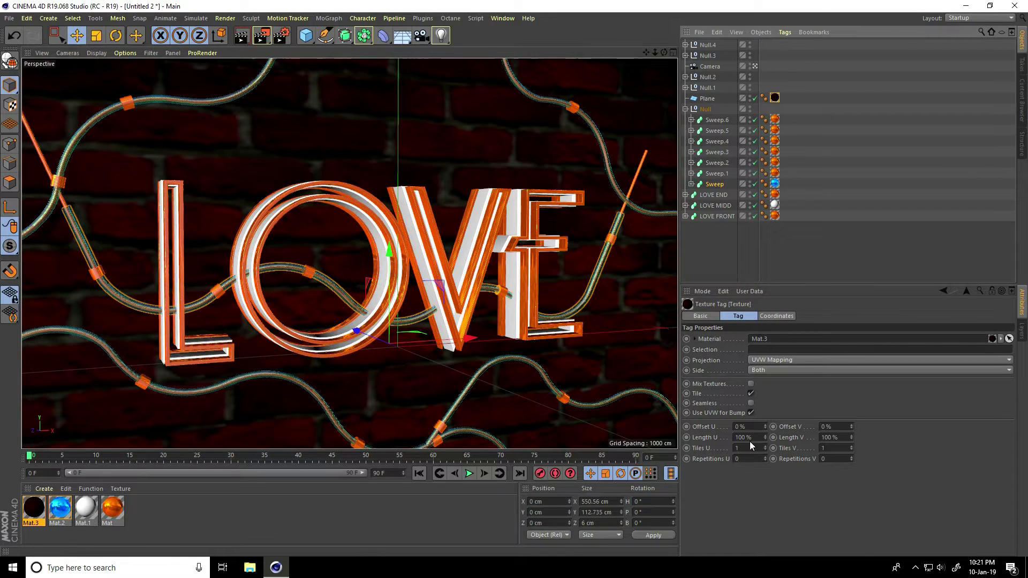
left_click_drag(748, 438, 722, 437)
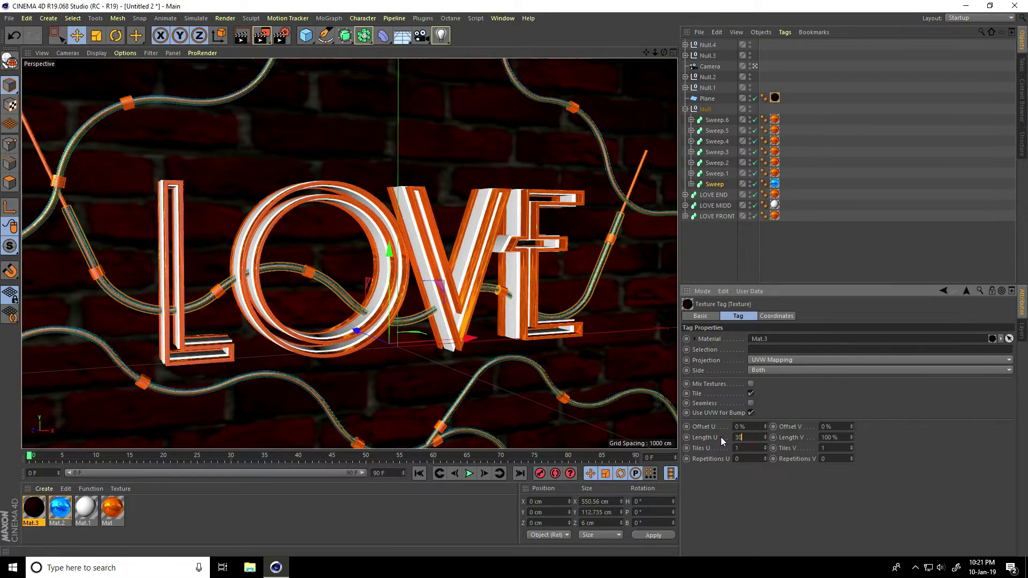
type("30")
key("Return")
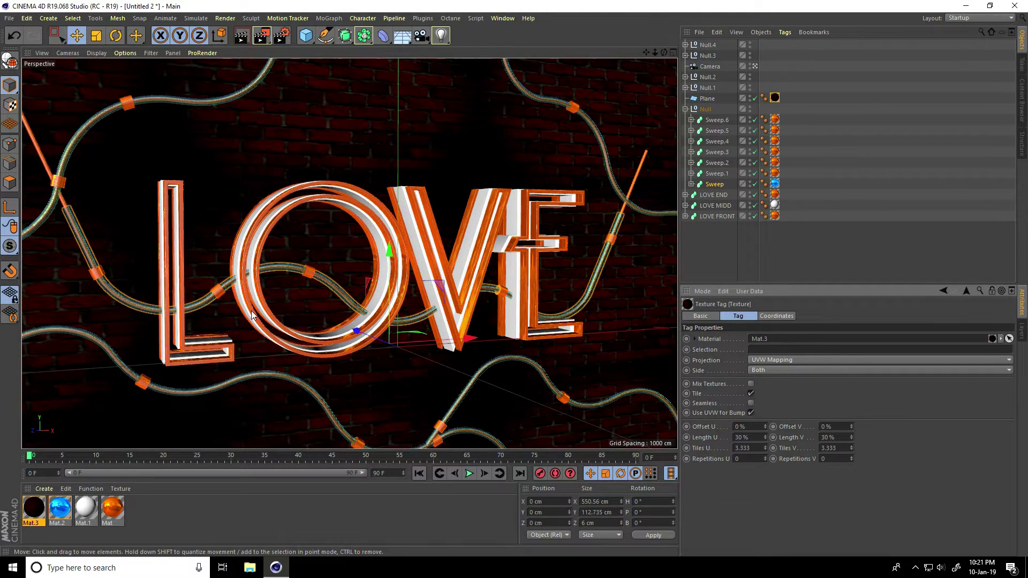
Add a Sky object and create a new material, Mat.4, with Luminance as its only active channel
left_click(400, 37)
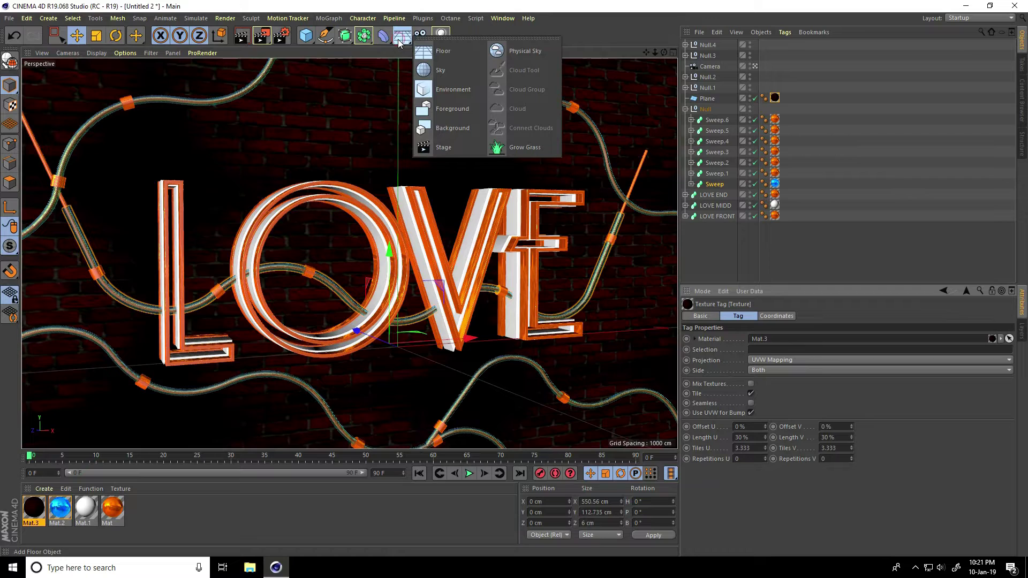
left_click(455, 71)
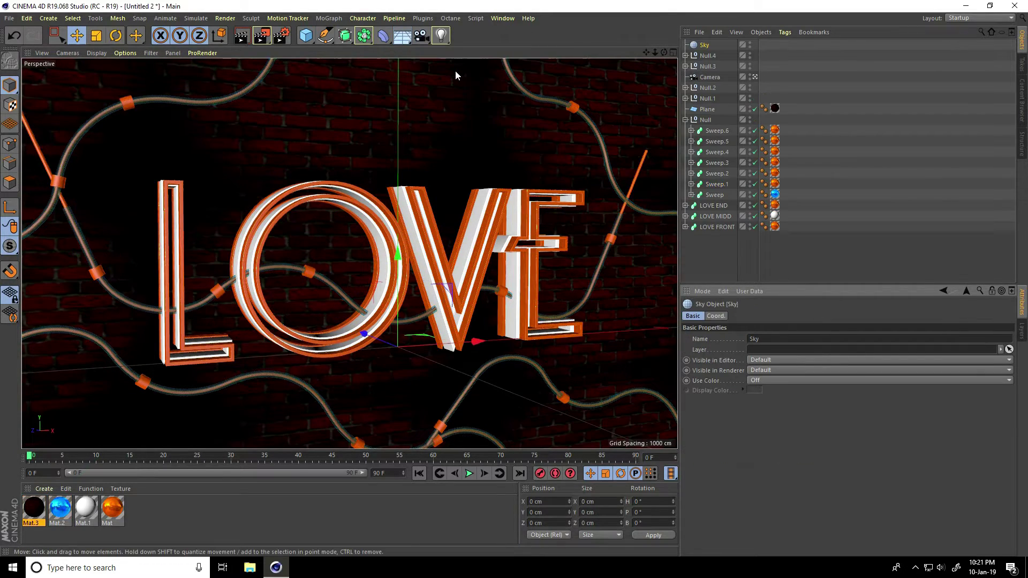
left_click(44, 489)
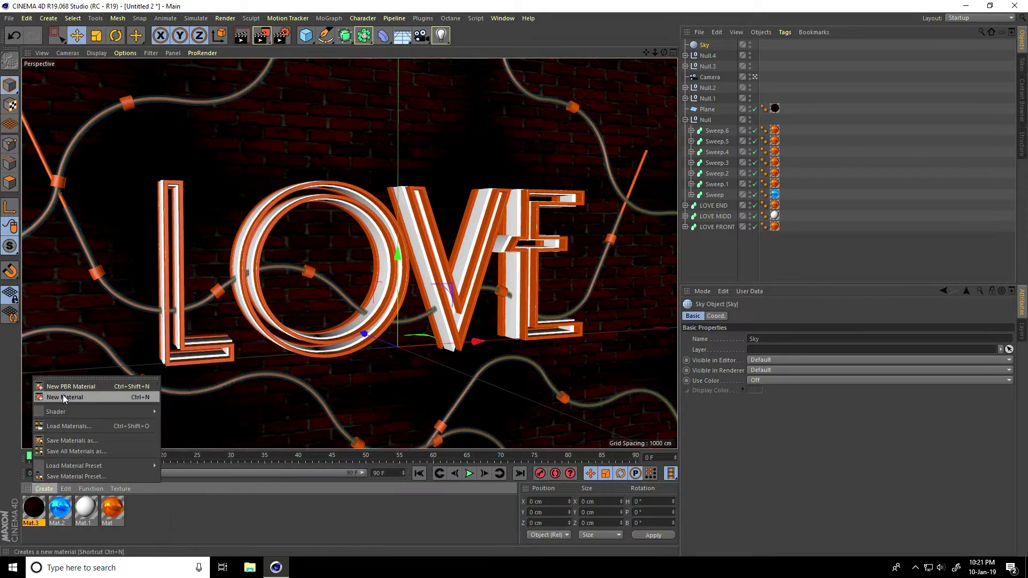
left_click(80, 397)
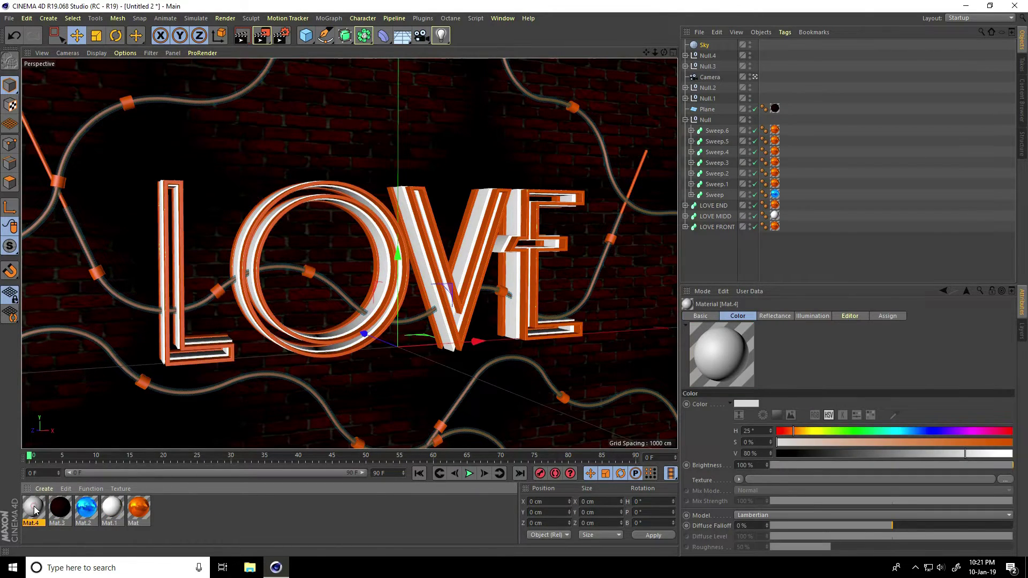
double_click(33, 509)
left_click(214, 185)
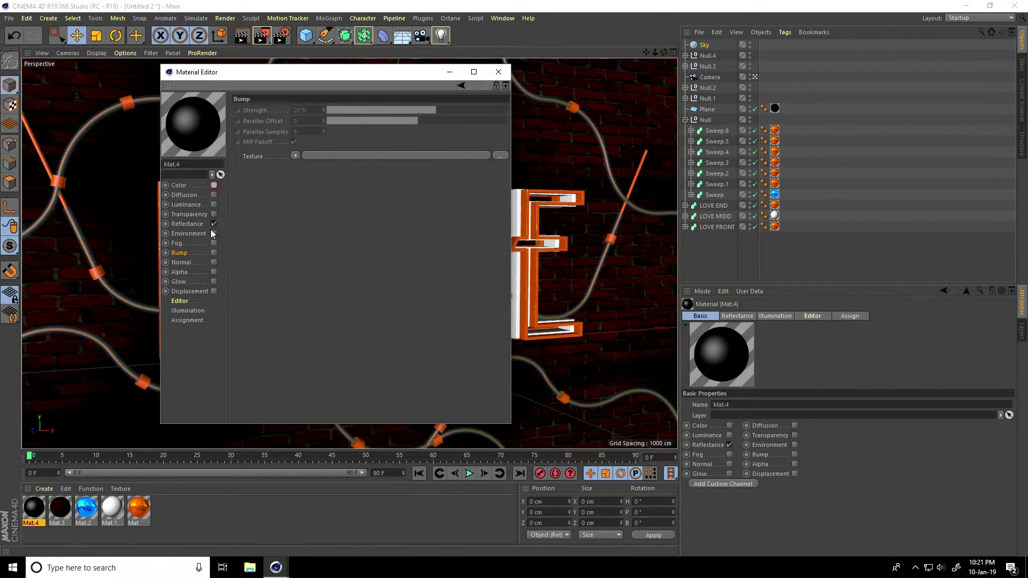
left_click(214, 224)
left_click(214, 204)
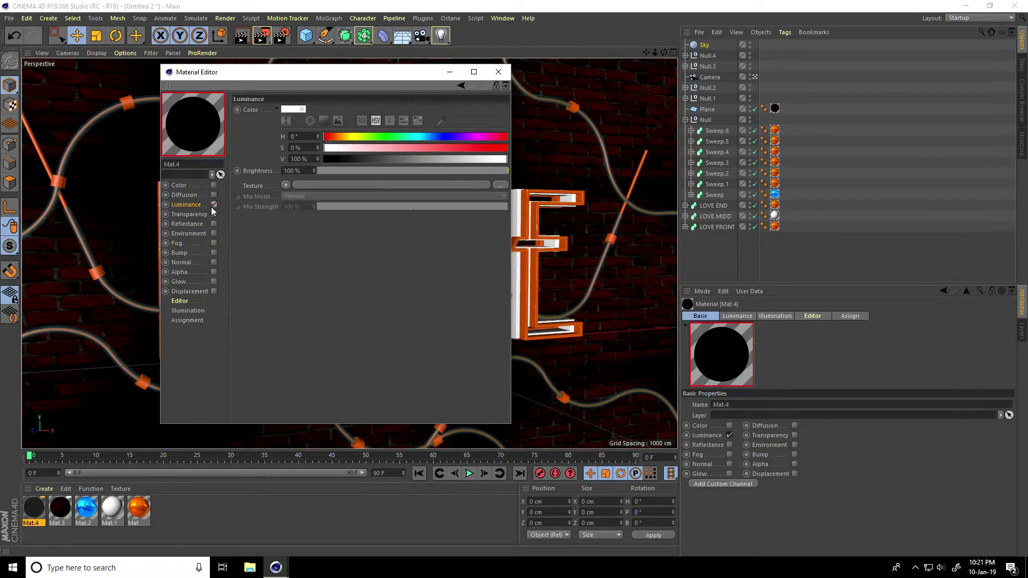
Load hdri_studio_3d.png as the Luminance texture of Mat.4
left_click(501, 185)
left_click(182, 80)
left_click(937, 539)
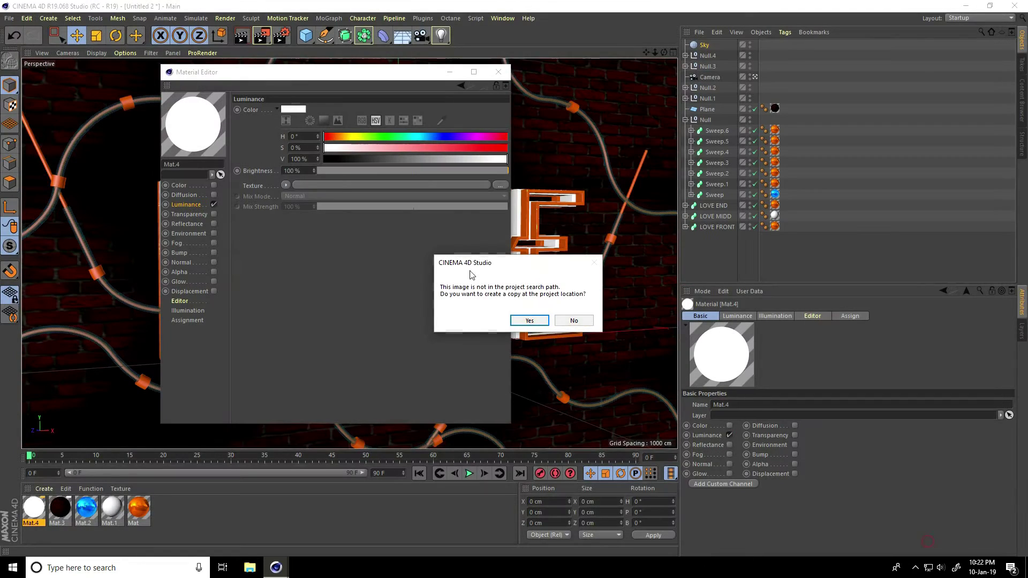
left_click(529, 320)
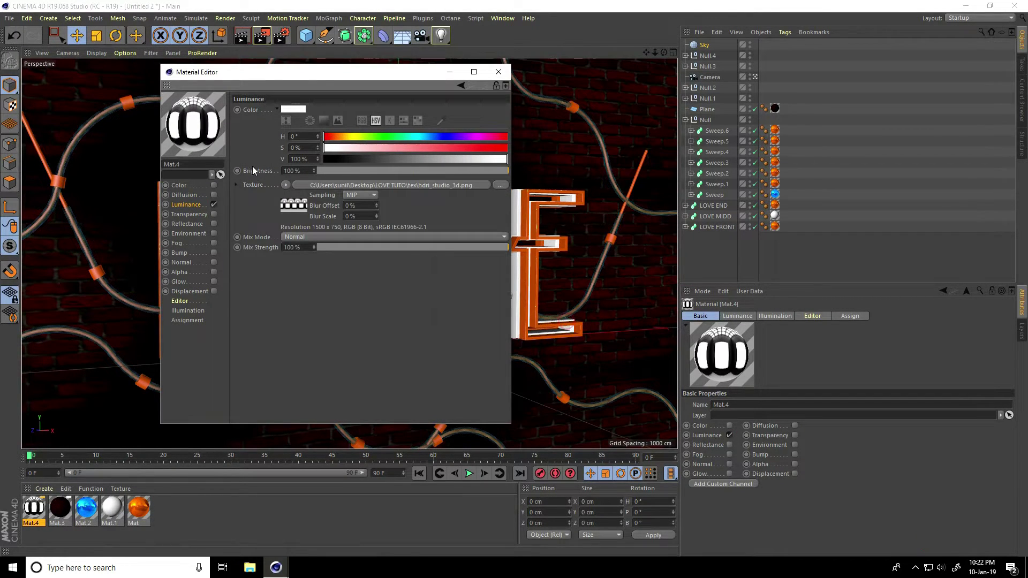
Set the Luminance brightness of Mat.4 to 150% and apply the material to the Sky
double_click(290, 170)
type("5")
type("150")
key("Return")
left_click(498, 72)
left_click_drag(36, 505, 707, 46)
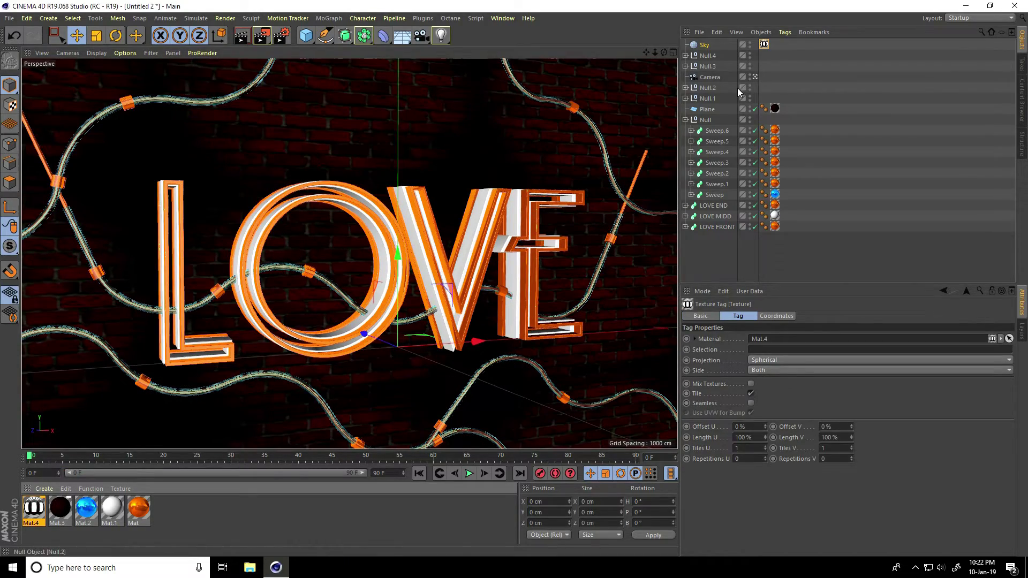
Add an area light in front of the lettering at about Y 48 cm, Z -383 cm, and return to the camera view
left_click(755, 77)
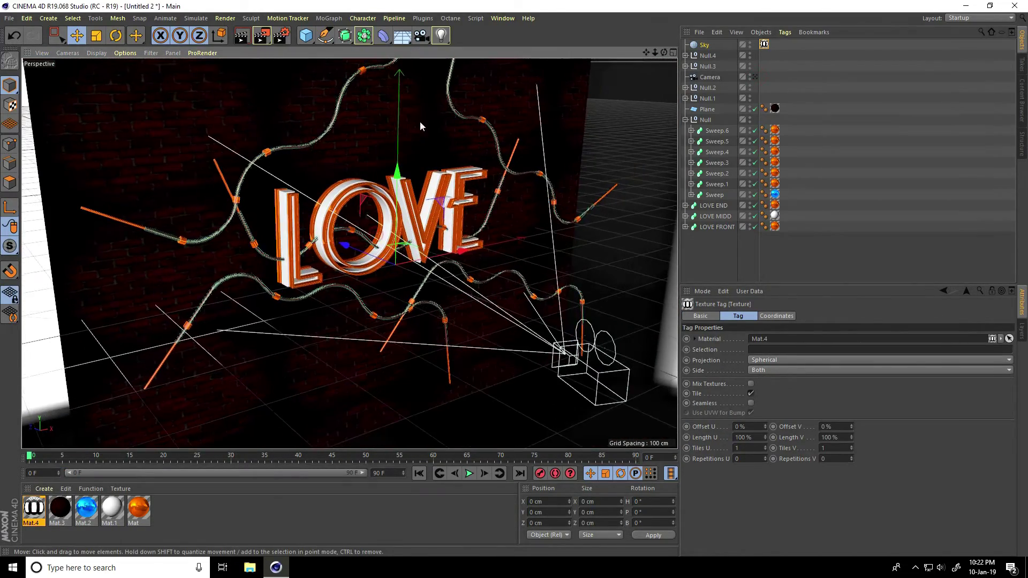
left_click(441, 36)
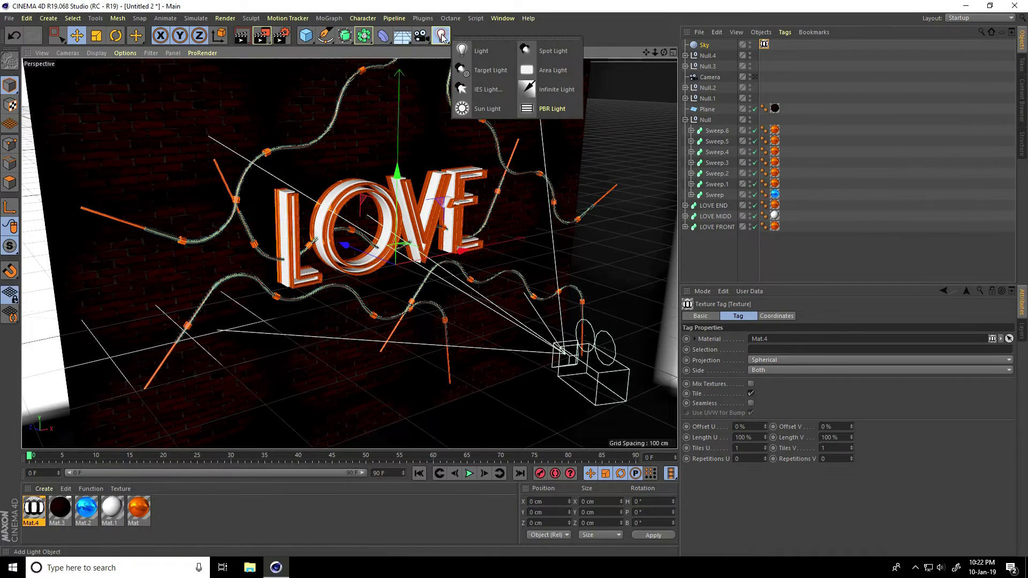
left_click(573, 69)
left_click_drag(350, 249, 521, 317)
left_click_drag(599, 256, 601, 217)
left_click_drag(486, 261, 485, 227, "alt")
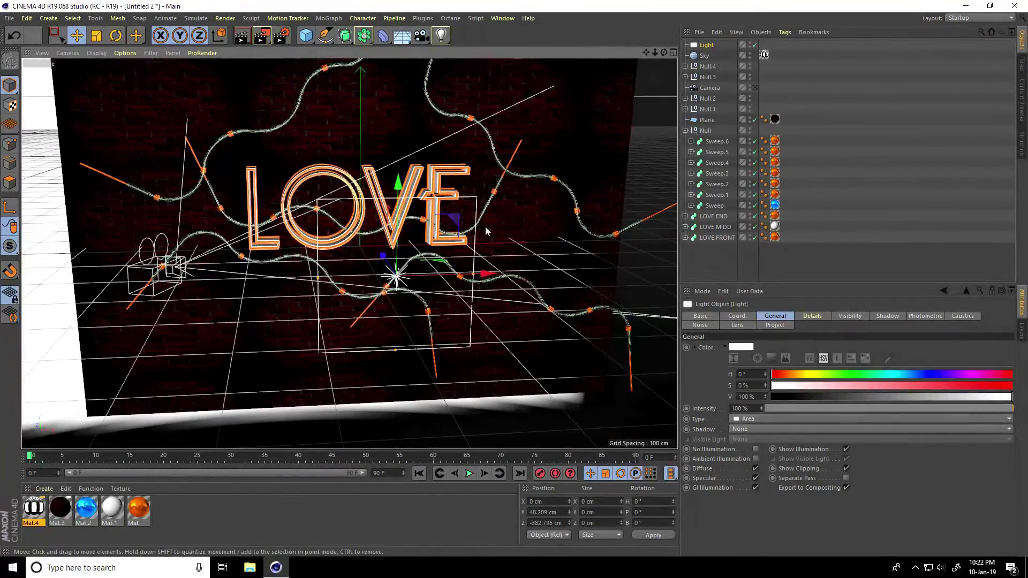
left_click(755, 87)
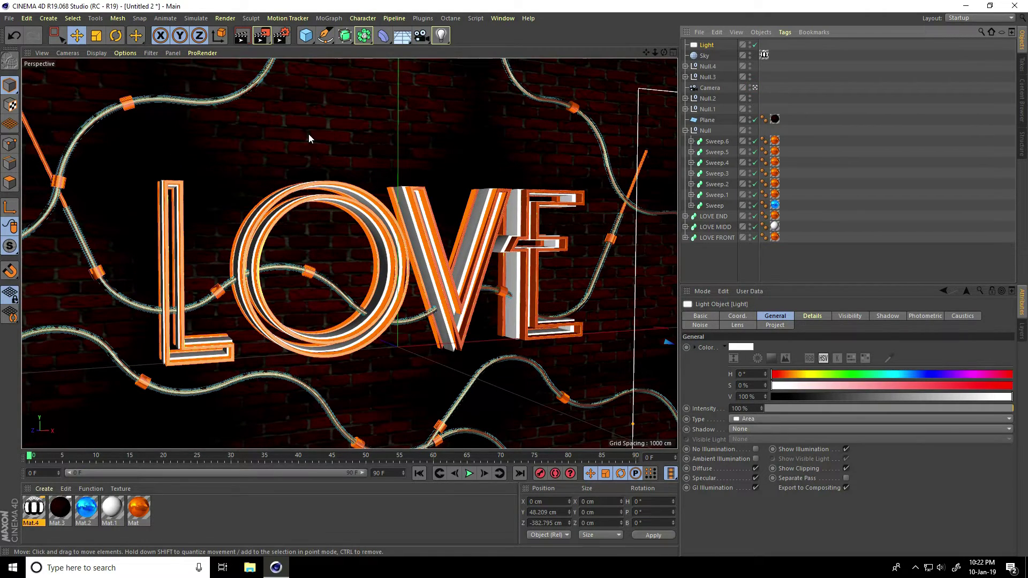
Add Global Illumination to the render settings with the Object Visualization - High preset
left_click(279, 37)
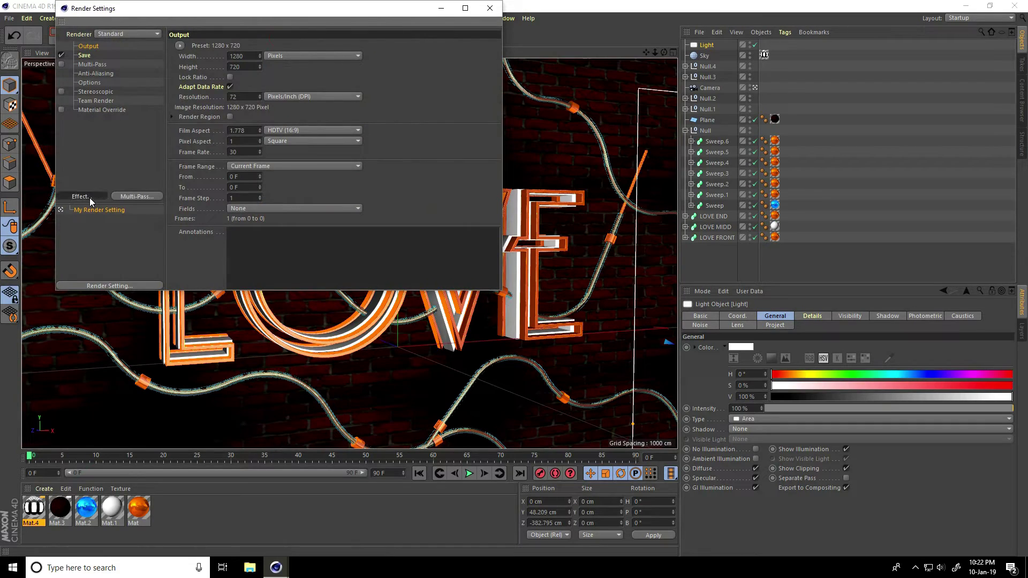
left_click(86, 196)
left_click(119, 339)
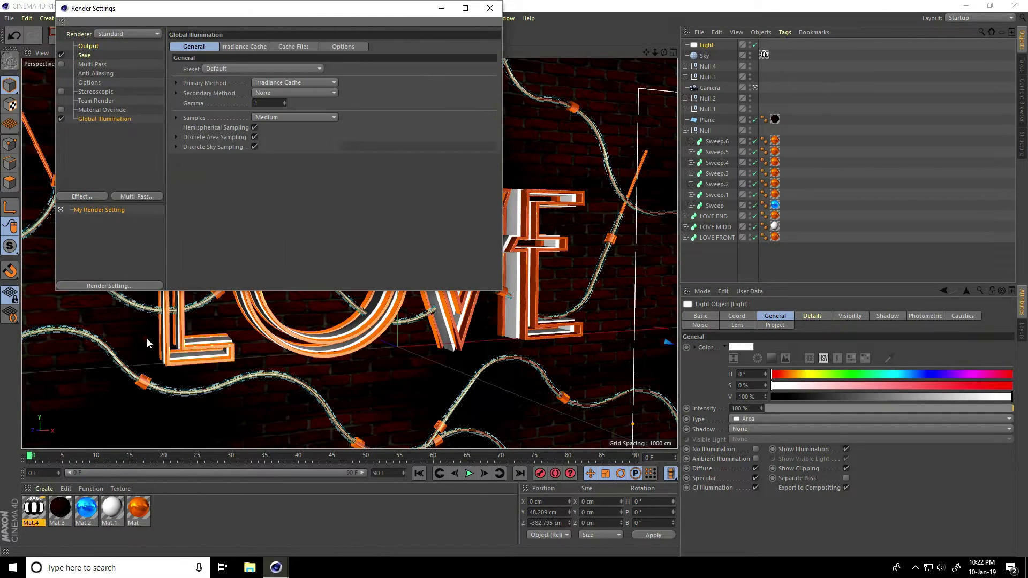
left_click(228, 69)
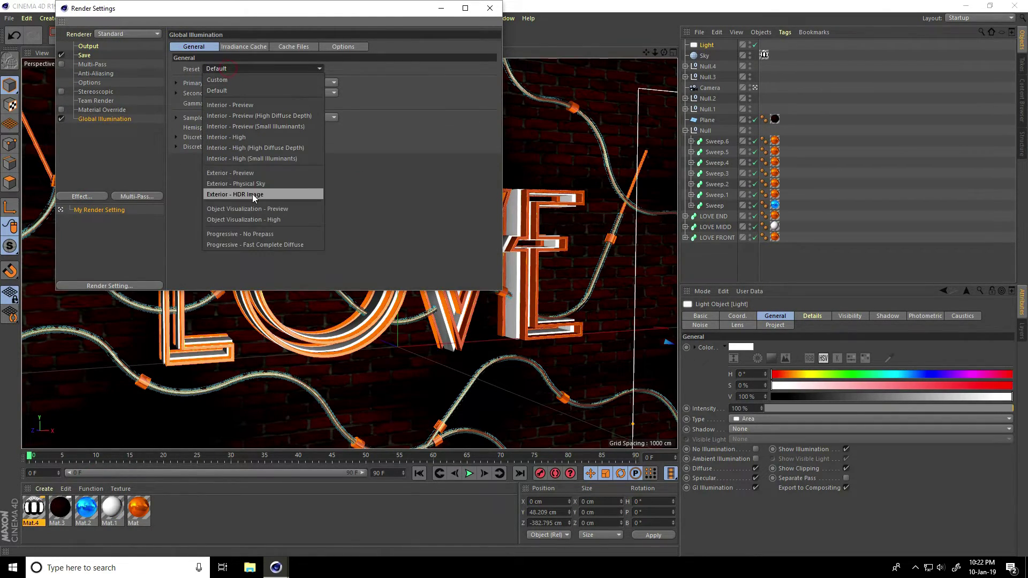
left_click(276, 220)
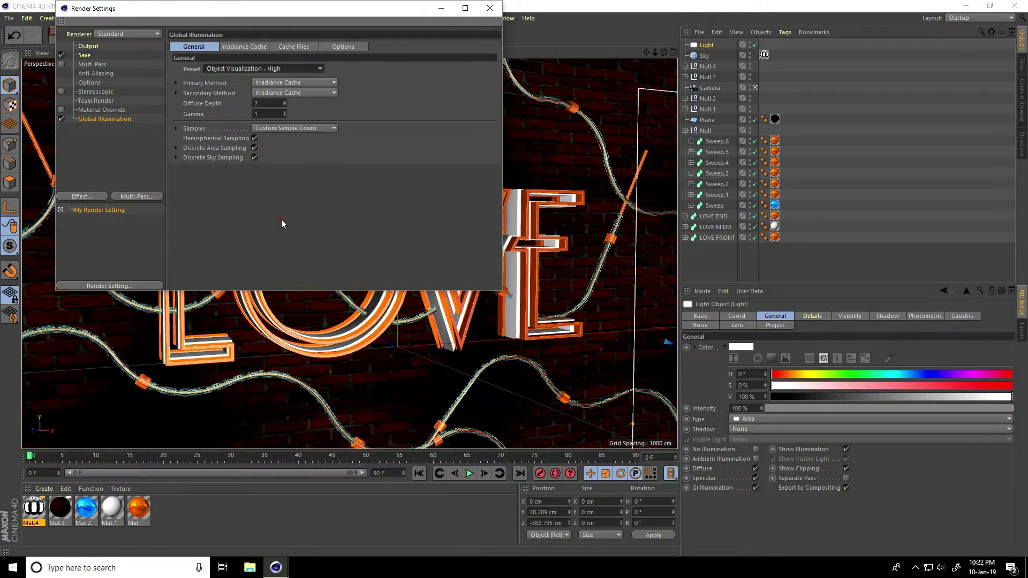
Add Ambient Occlusion to the render settings with accuracy 100% and maximum samples 256
left_click(103, 109)
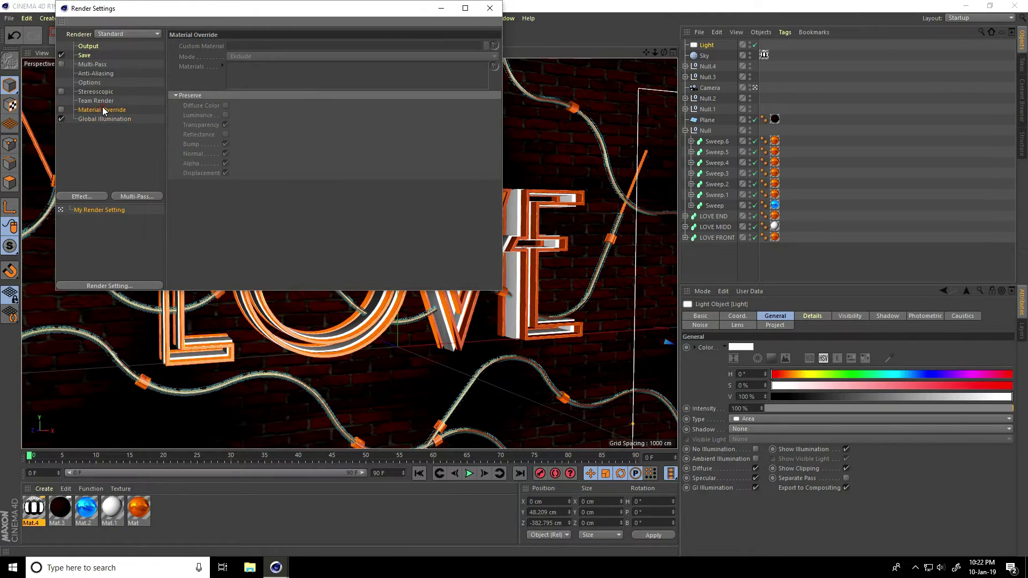
left_click(81, 197)
left_click(146, 262)
left_click(236, 148)
type("256")
key("shift+Tab")
key("shift+Tab")
type("100")
key("Tab")
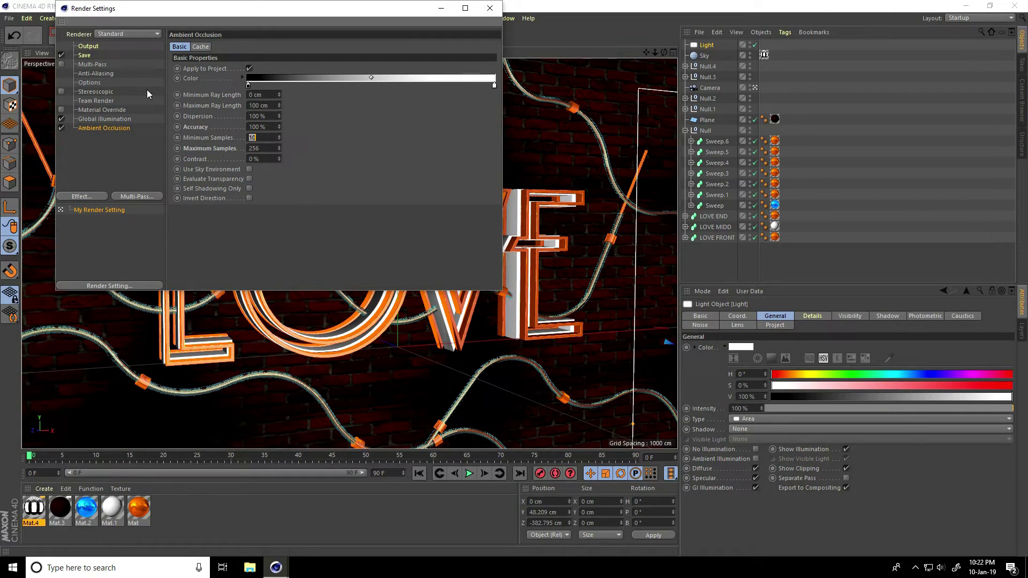
Set render anti-aliasing to Best with minimum level 2x2 and maximum level 4x4, and close the render settings
left_click(88, 75)
left_click(275, 47)
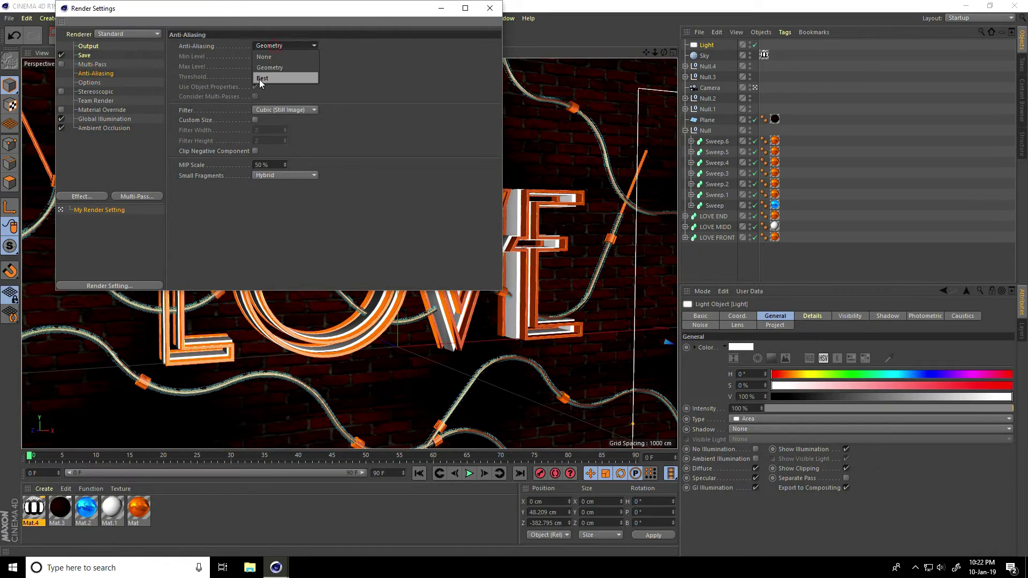
left_click(259, 79)
left_click(269, 57)
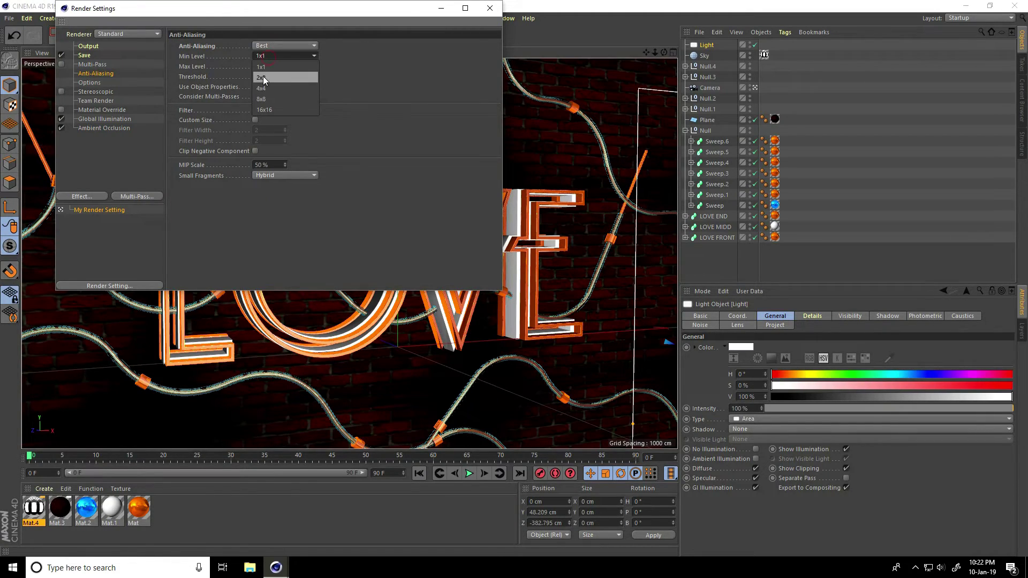
left_click(262, 78)
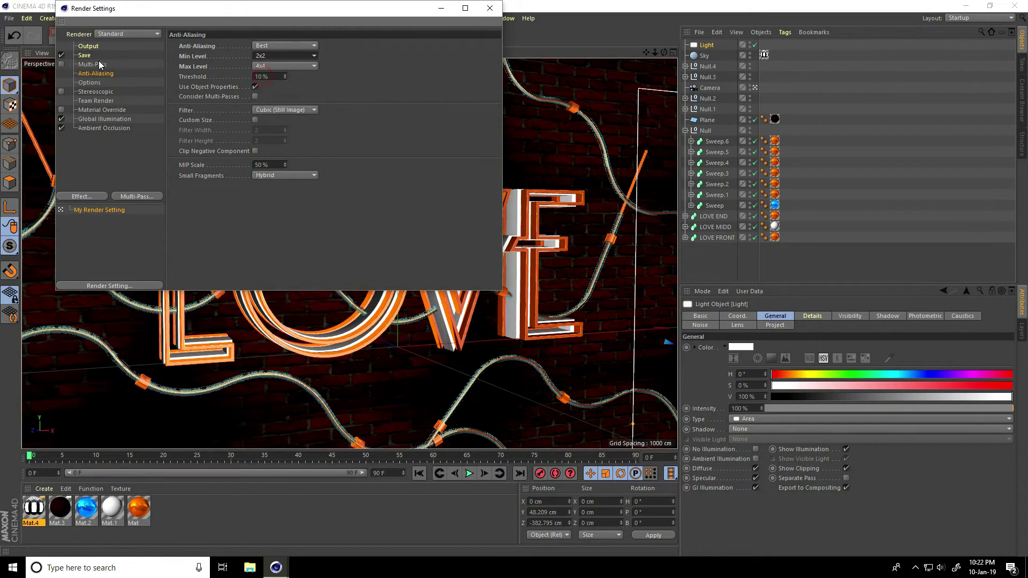
left_click(489, 8)
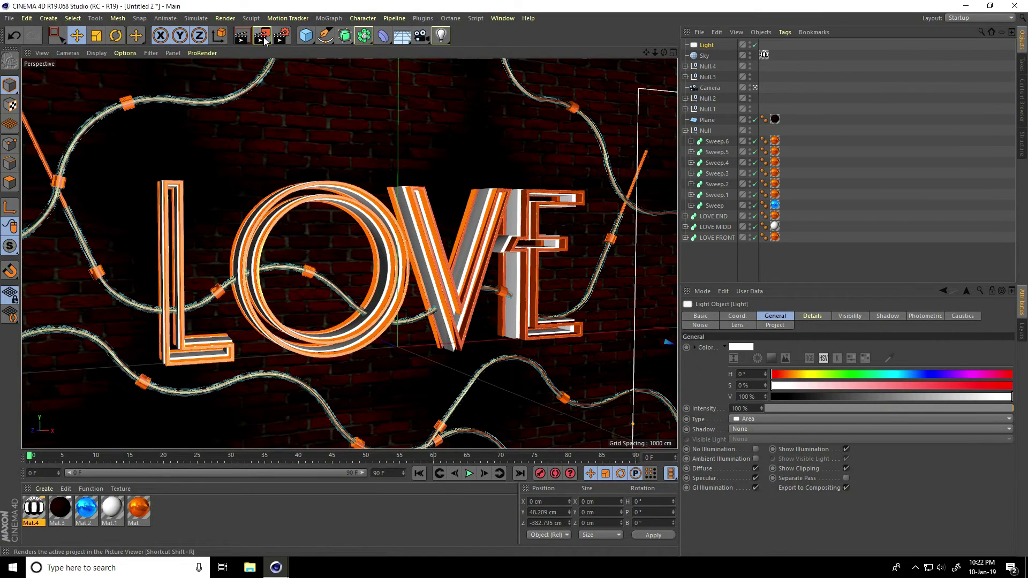
Render the scene to the Picture Viewer and maximize the viewer
key("shift+r")
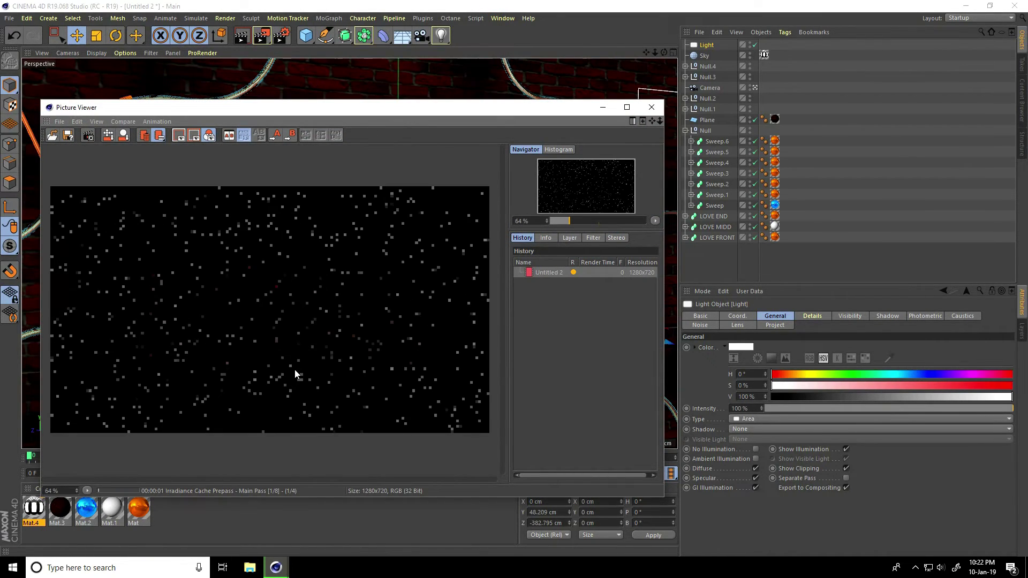
left_click(627, 108)
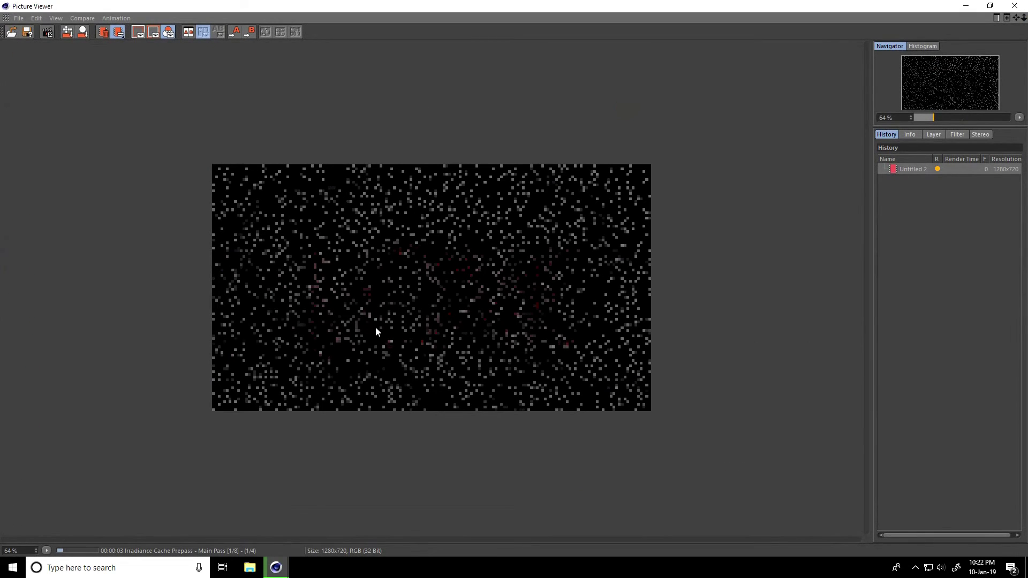